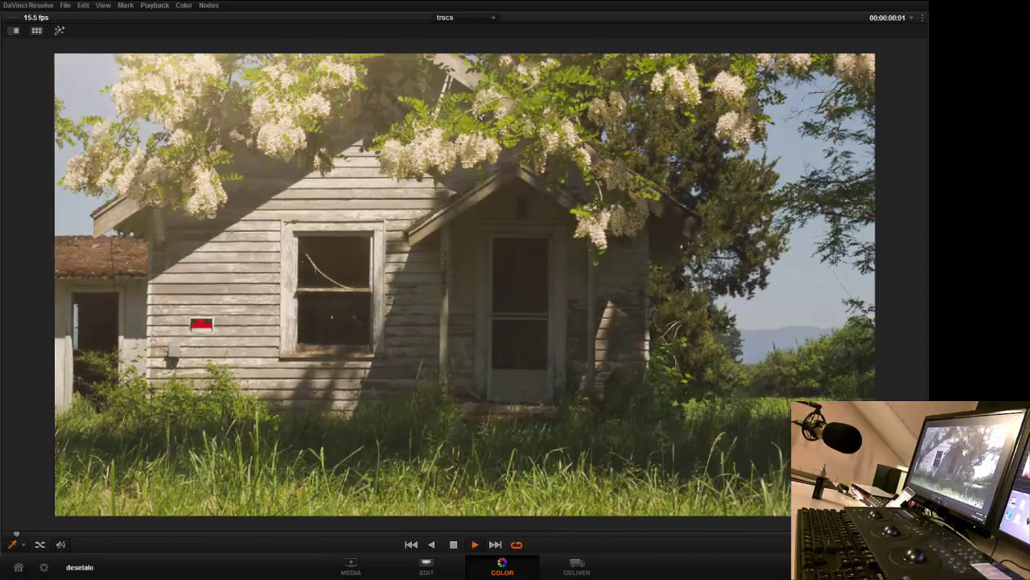
Stop playback of the house shot and view the lens flare rendering in the browser as a reference
{"action": "key", "text": "space"}
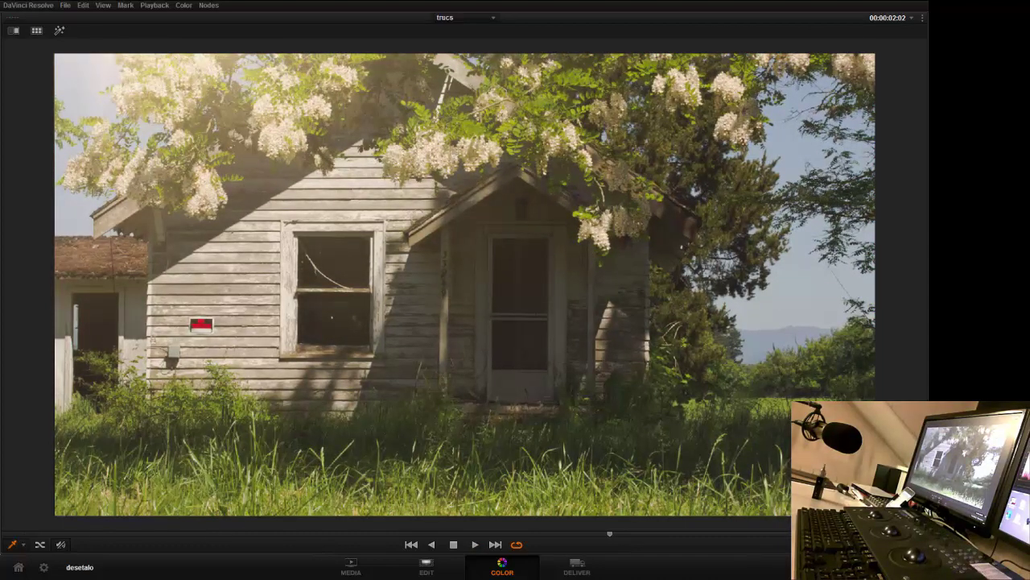
{"action": "left_click_drag", "start_coordinate": [1029, 121], "coordinate": [387, 54]}
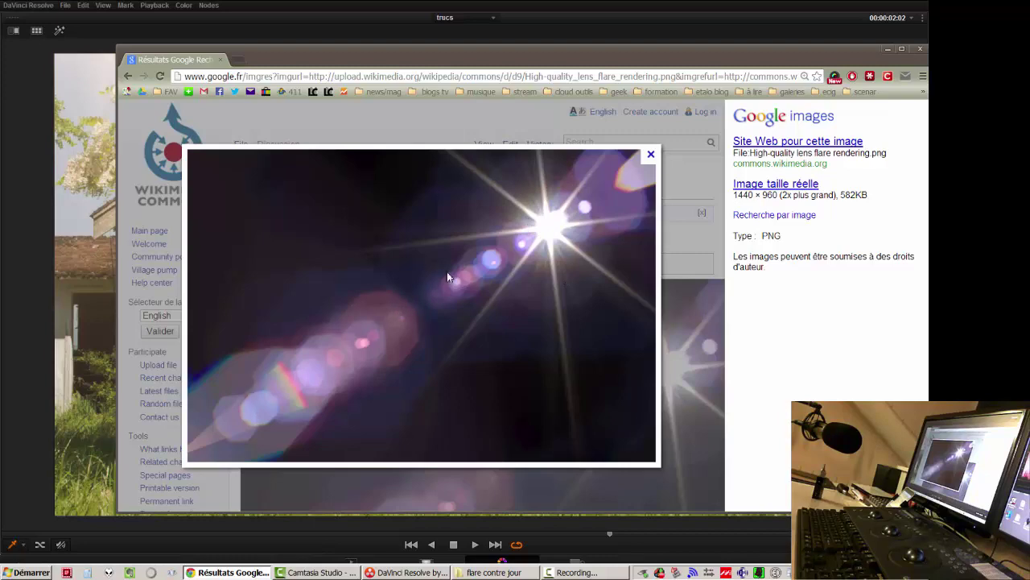
{"action": "left_click_drag", "start_coordinate": [830, 53], "coordinate": [1029, 91]}
Switch to the picture viewer, browse the backlit and flare reference photos, and close the viewer
{"action": "key", "text": "alt+Tab"}
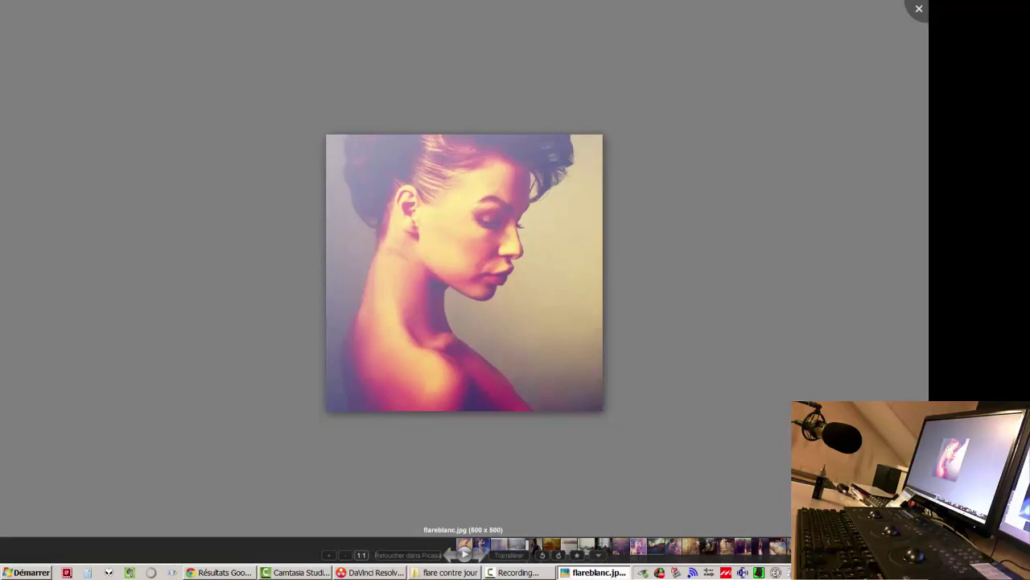
{"action": "key", "text": "Right"}
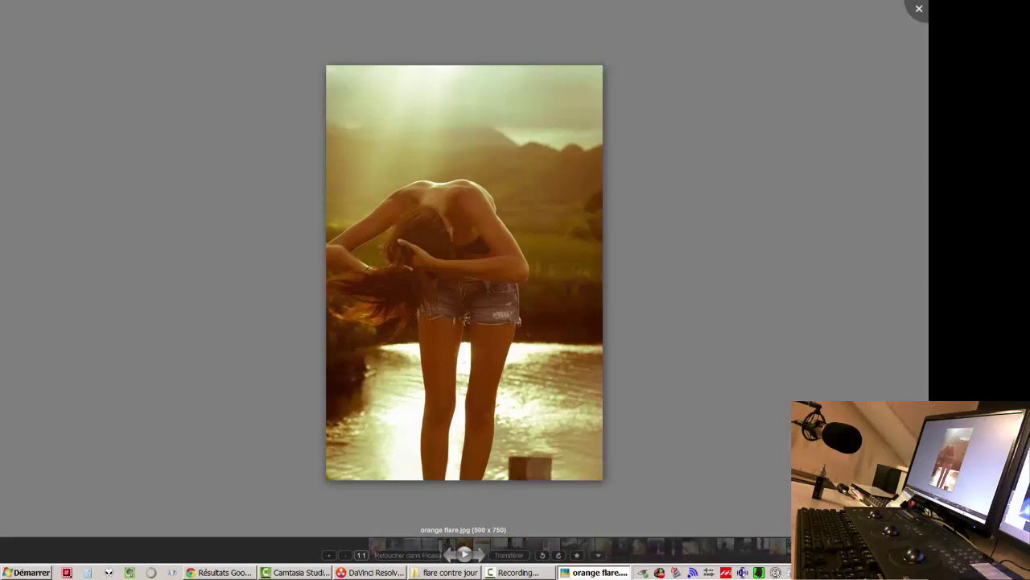
{"action": "key", "text": "Right"}
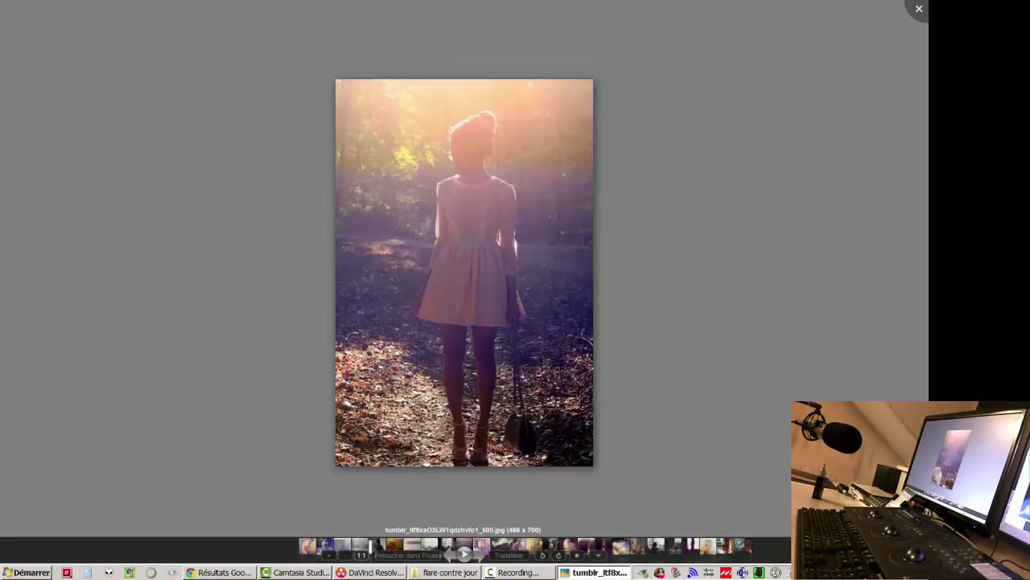
{"action": "key", "text": "Right"}
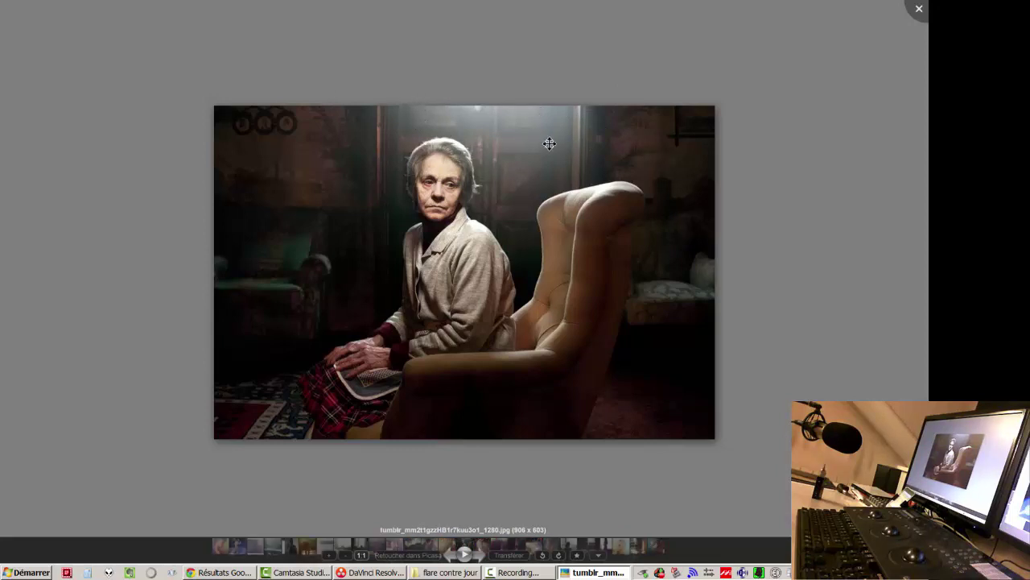
{"action": "left_click", "coordinate": [920, 10]}
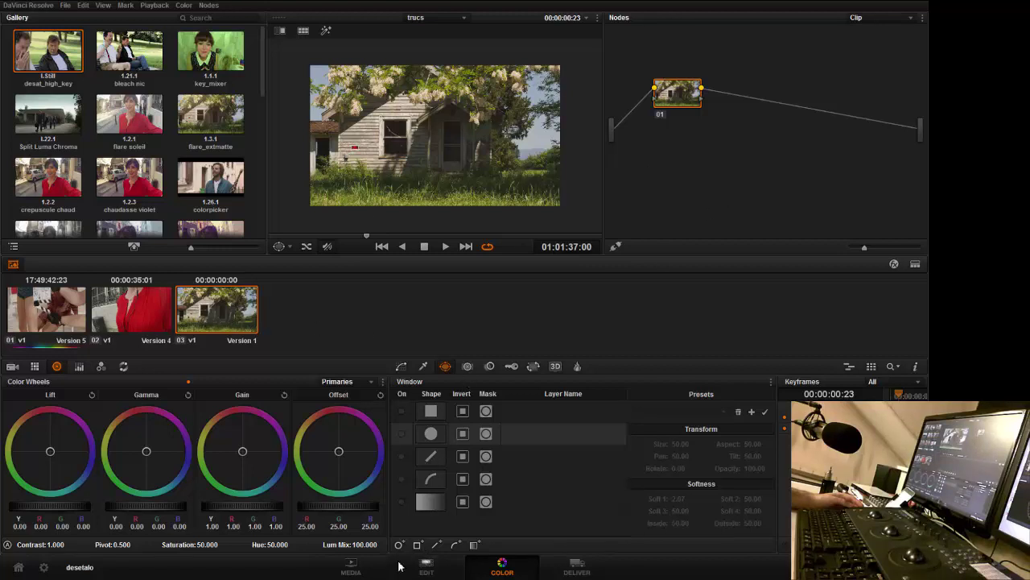
{"action": "left_click", "coordinate": [351, 567]}
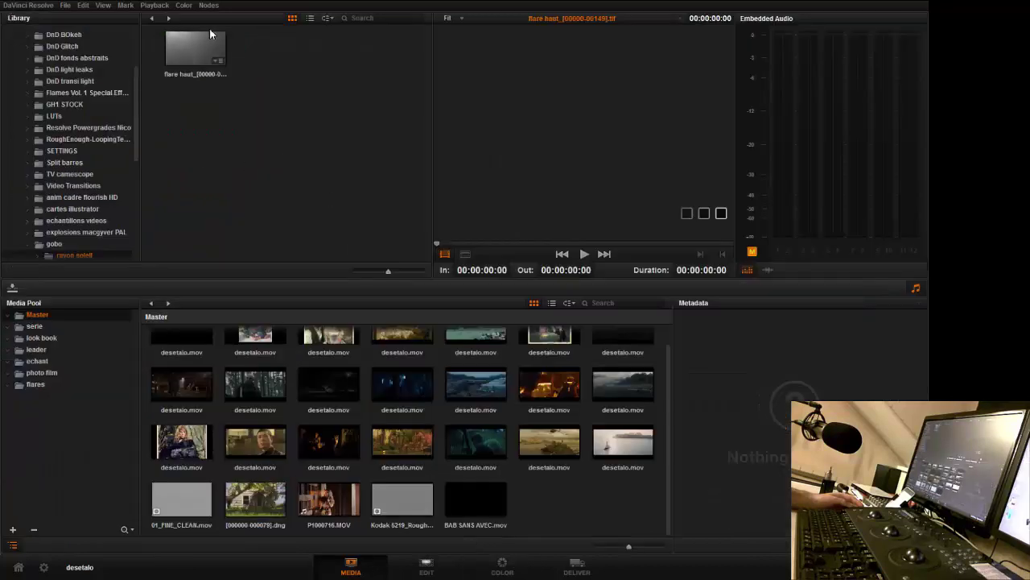
{"action": "left_click", "coordinate": [193, 47]}
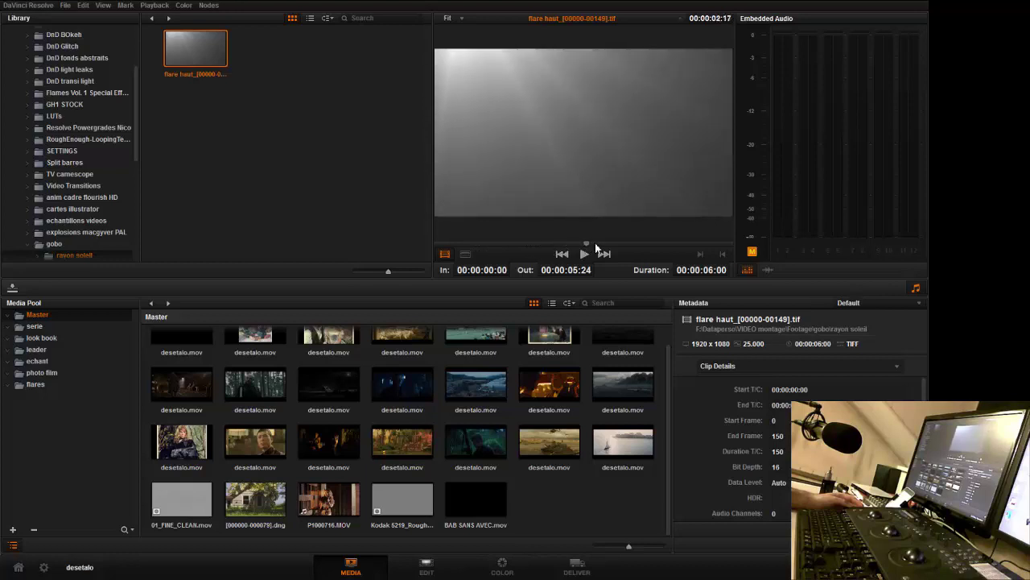
{"action": "mouse_move", "coordinate": [529, 252]}
{"action": "left_mouse_down"}
{"action": "mouse_move", "coordinate": [442, 251]}
{"action": "mouse_move", "coordinate": [729, 246]}
{"action": "mouse_move", "coordinate": [526, 255]}
{"action": "mouse_move", "coordinate": [444, 246]}
{"action": "mouse_move", "coordinate": [443, 224]}
{"action": "mouse_move", "coordinate": [529, 245]}
{"action": "left_mouse_up"}
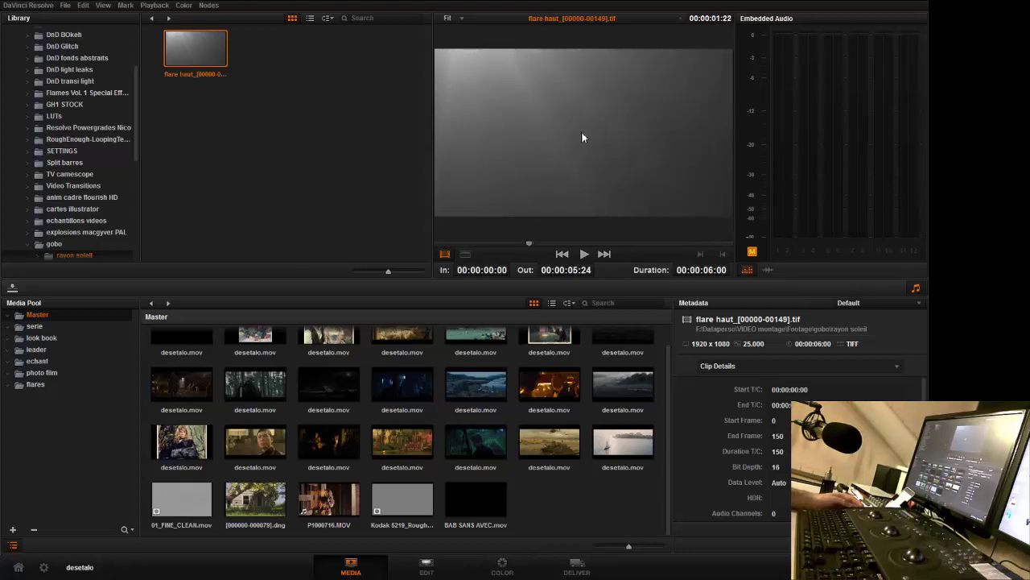
{"action": "right_click", "coordinate": [206, 55]}
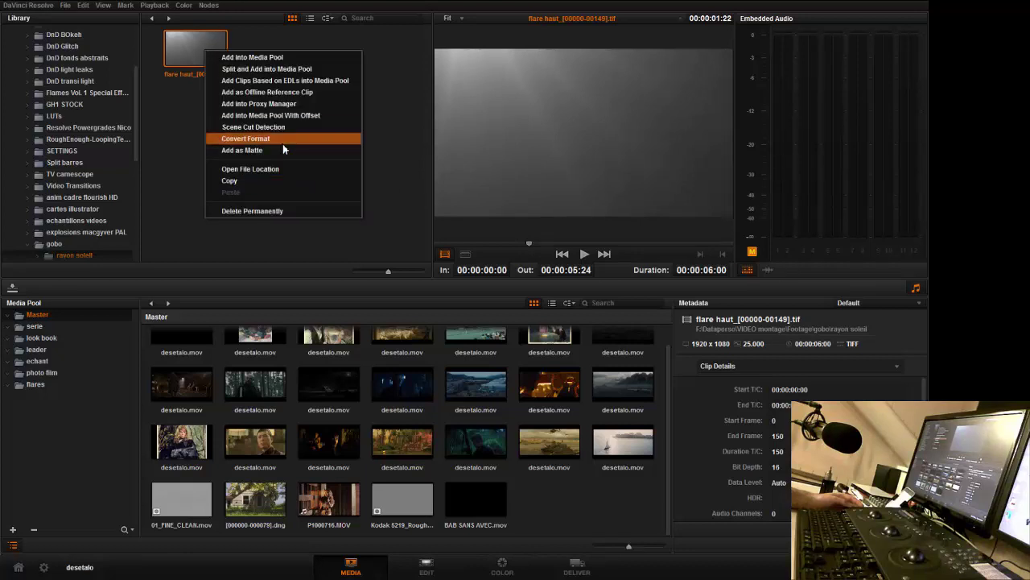
{"action": "left_click", "coordinate": [260, 151]}
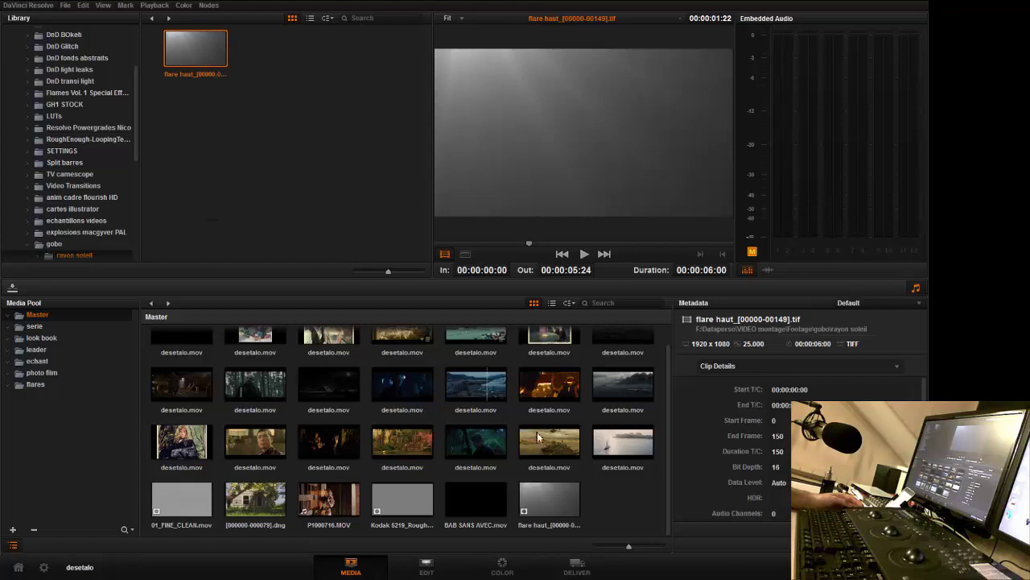
{"action": "left_click", "coordinate": [553, 510]}
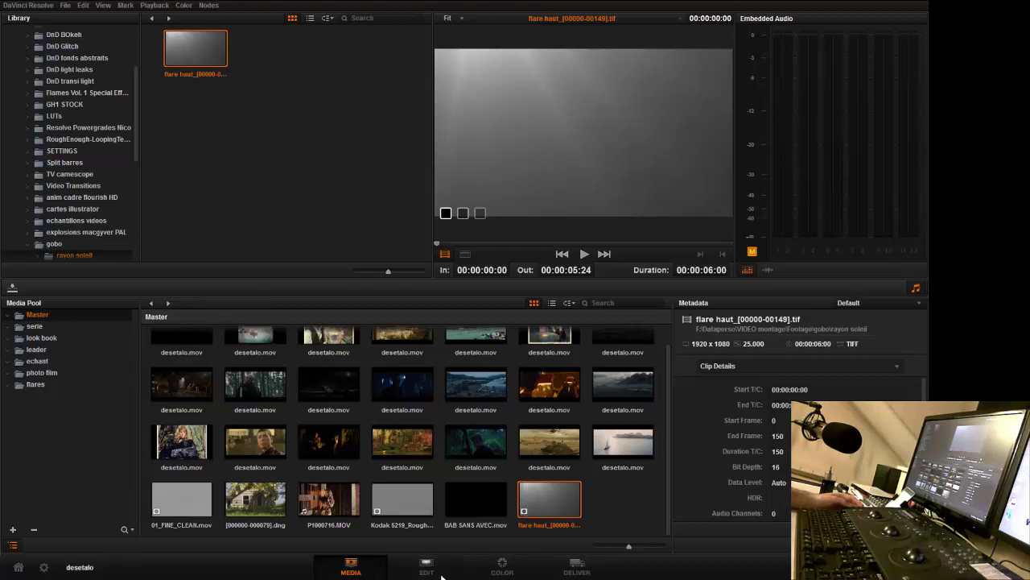
On the Color page, add a layer node to node 01 of the house clip and spread the nodes apart
{"action": "left_click", "coordinate": [483, 570]}
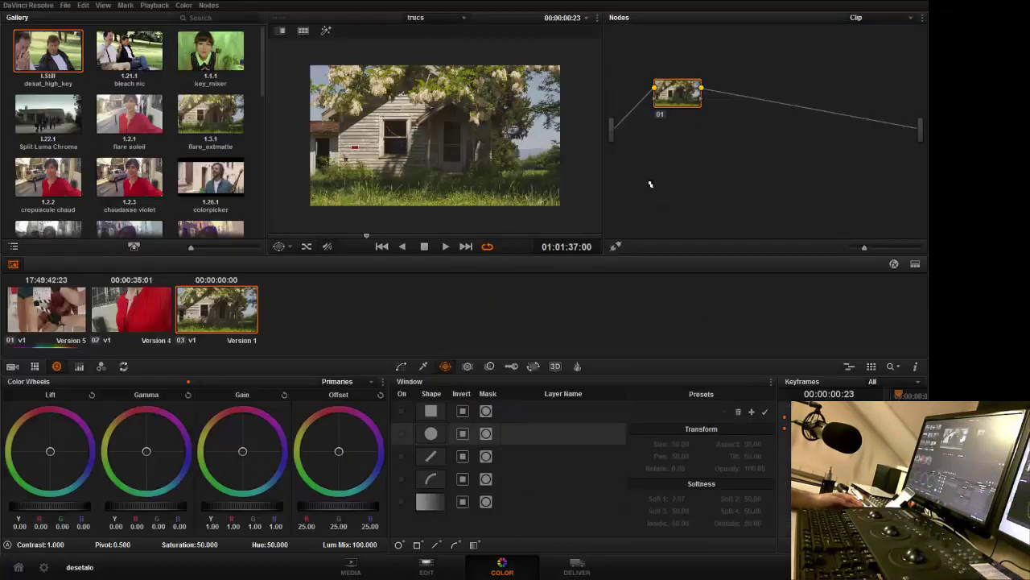
{"action": "left_click_drag", "start_coordinate": [678, 105], "coordinate": [695, 112]}
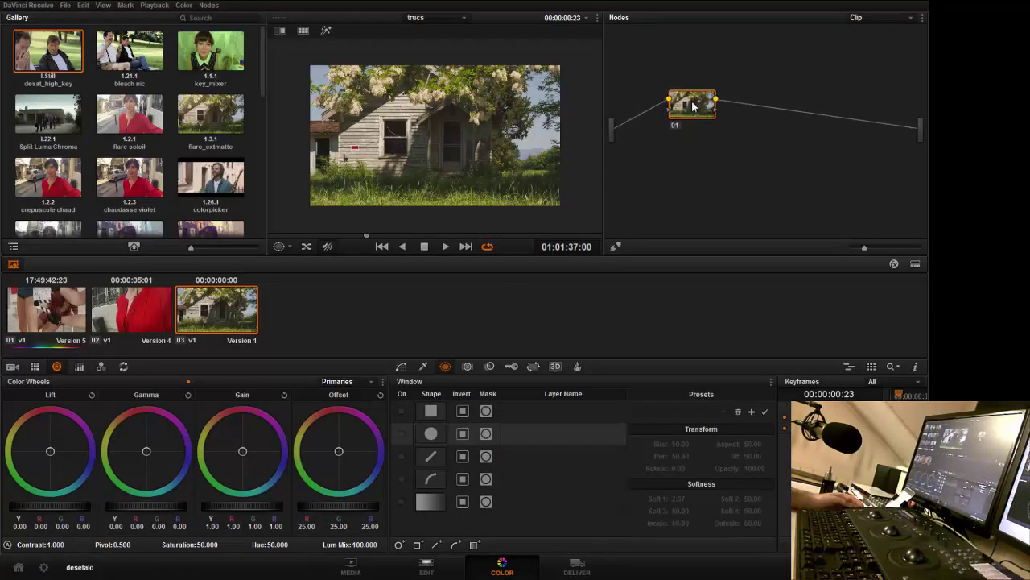
{"action": "left_click", "coordinate": [208, 5]}
{"action": "left_click", "coordinate": [239, 58]}
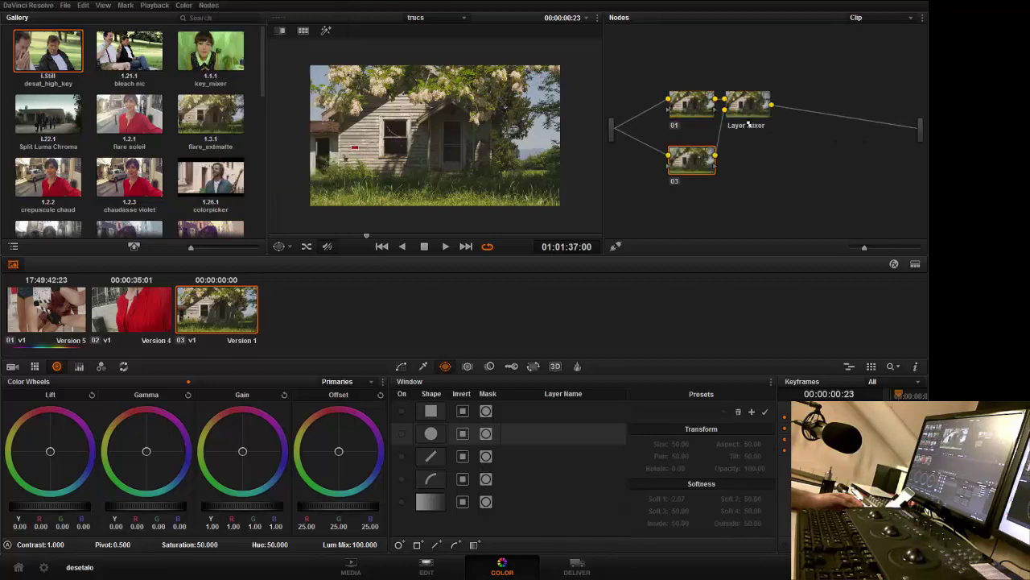
{"action": "left_click_drag", "start_coordinate": [749, 111], "coordinate": [793, 114]}
{"action": "left_click_drag", "start_coordinate": [691, 172], "coordinate": [729, 182]}
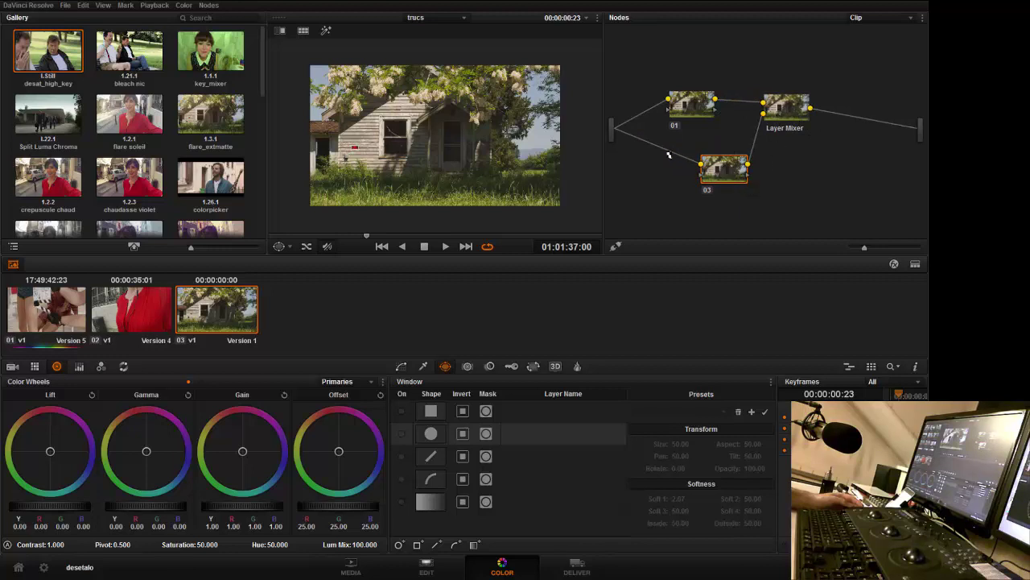
{"action": "left_click_drag", "start_coordinate": [668, 154], "coordinate": [670, 160]}
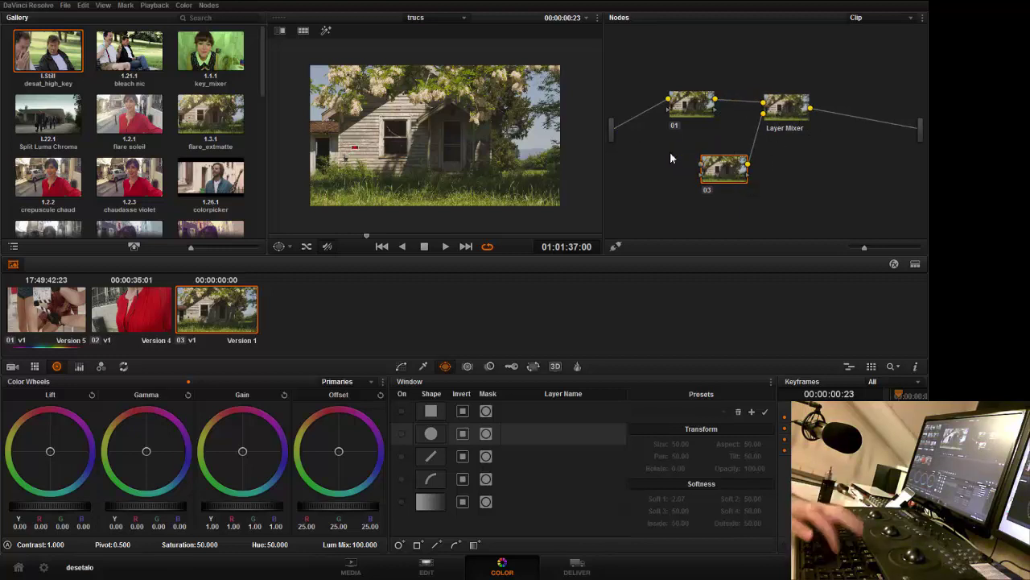
{"action": "left_click_drag", "start_coordinate": [730, 174], "coordinate": [726, 170]}
{"action": "right_click", "coordinate": [716, 173]}
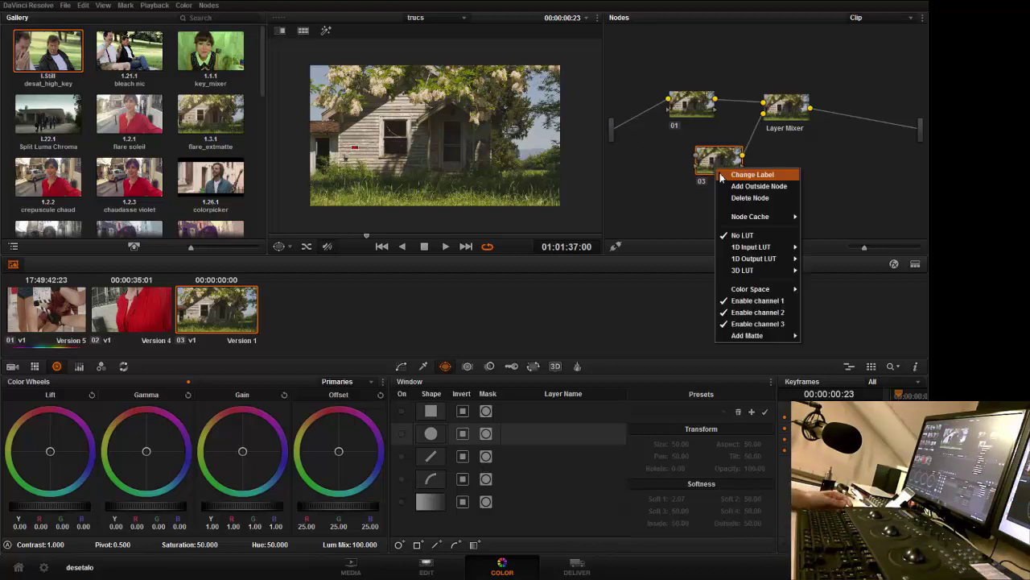
{"action": "mouse_move", "coordinate": [761, 342]}
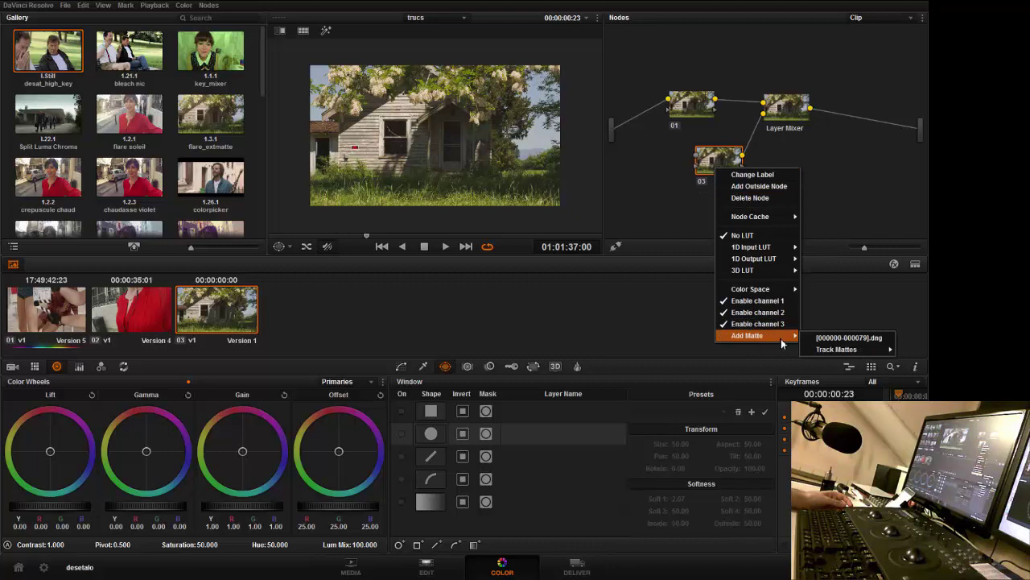
{"action": "mouse_move", "coordinate": [844, 352]}
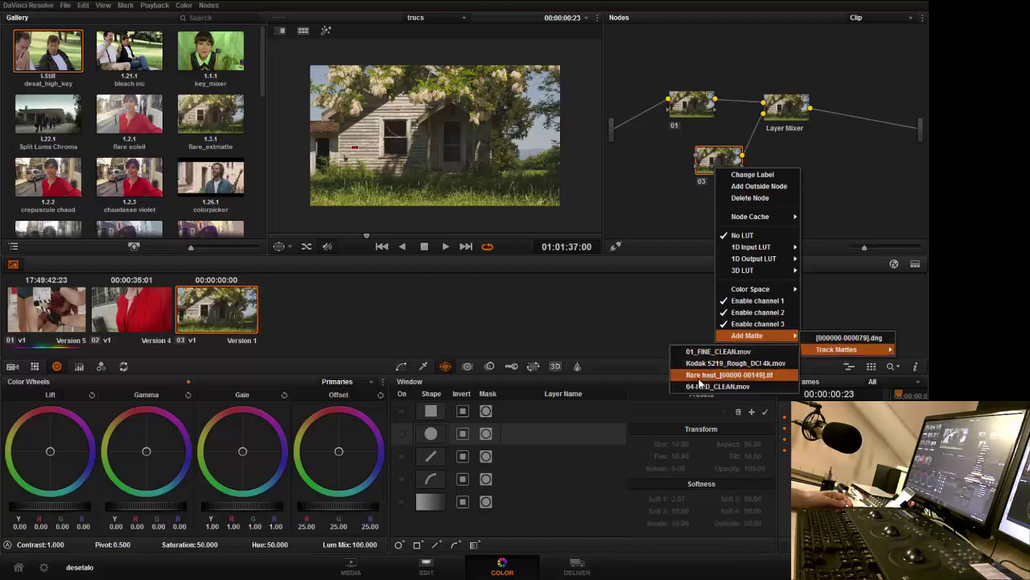
{"action": "left_click", "coordinate": [745, 376]}
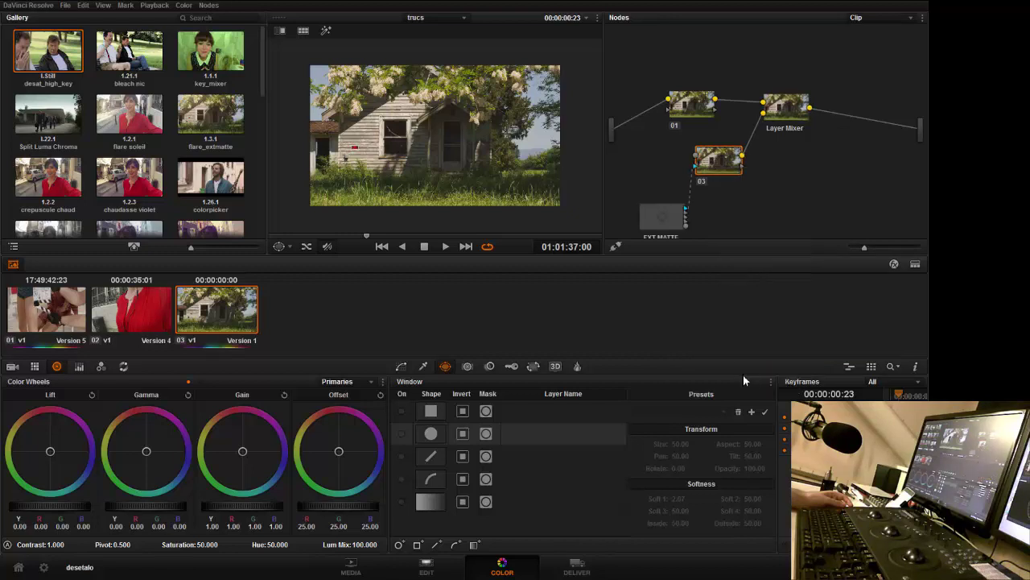
Rearrange the matte nodes, remove the matte's key link, and connect the EXT MATTE image output to node 03's RGB input
{"action": "left_click_drag", "start_coordinate": [668, 228], "coordinate": [657, 198]}
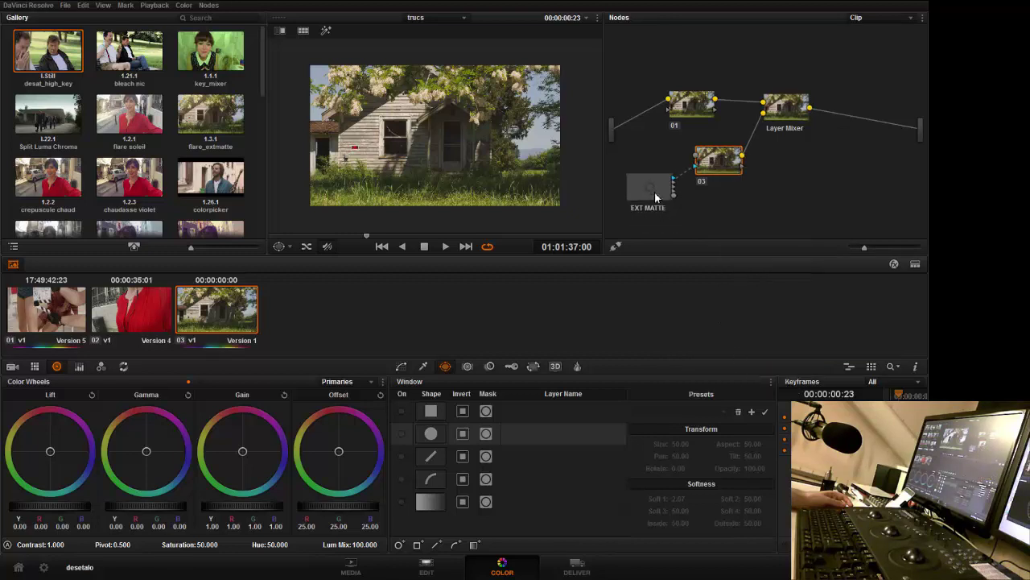
{"action": "left_click_drag", "start_coordinate": [716, 171], "coordinate": [731, 176]}
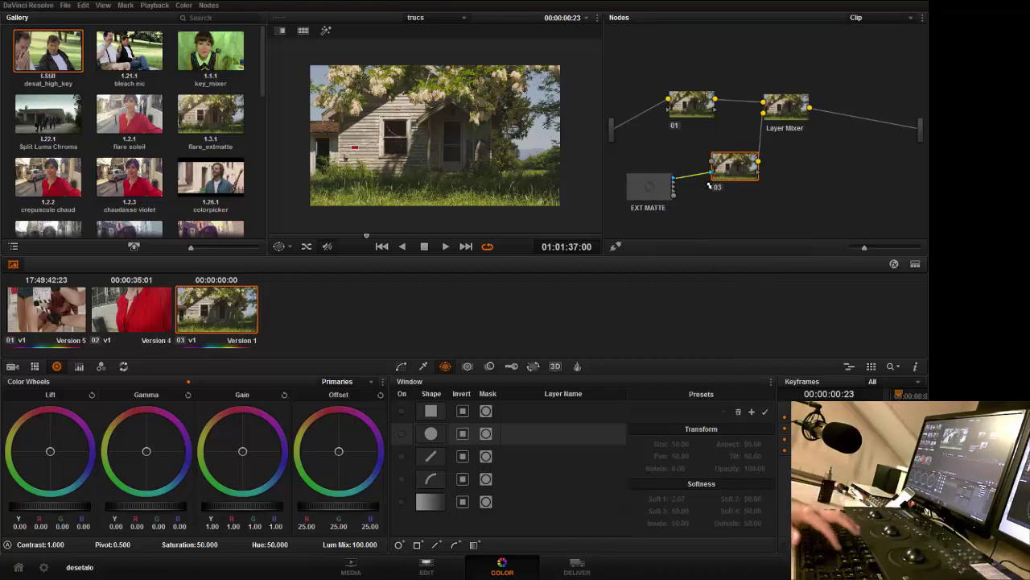
{"action": "left_click", "coordinate": [703, 174]}
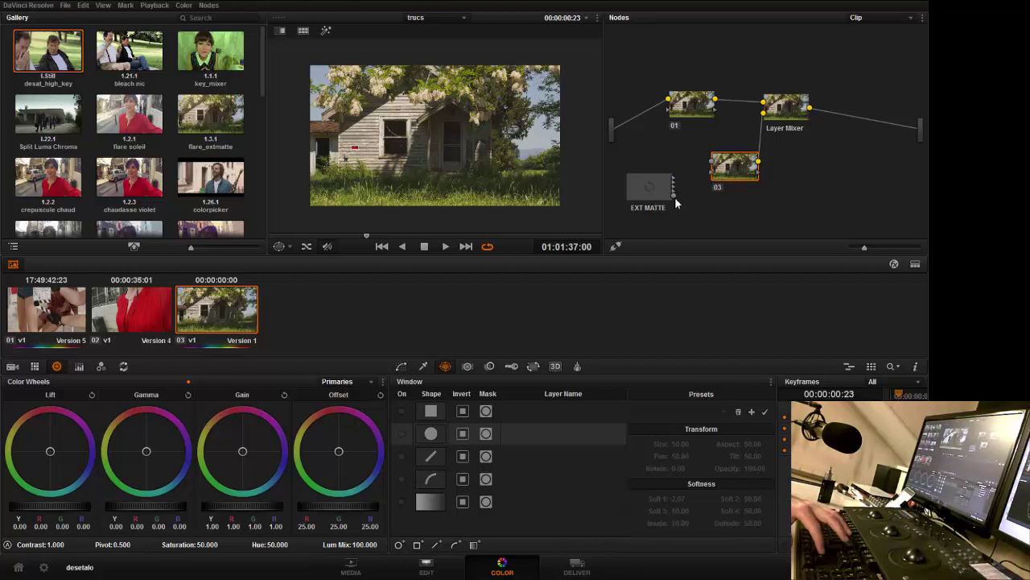
{"action": "left_click_drag", "start_coordinate": [675, 196], "coordinate": [710, 166]}
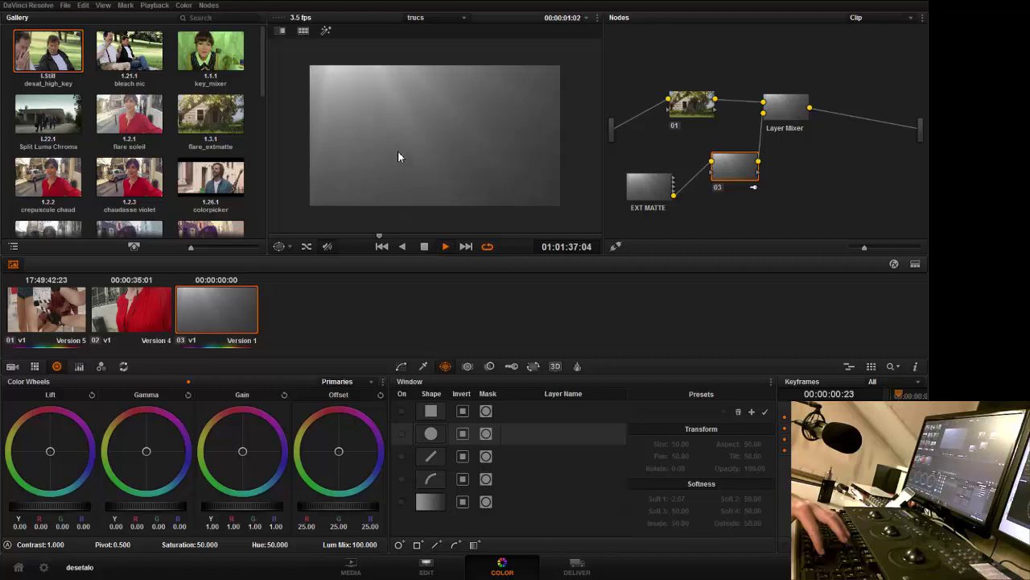
Set the Layer Mixer's composite mode to Screen
{"action": "left_click", "coordinate": [792, 115]}
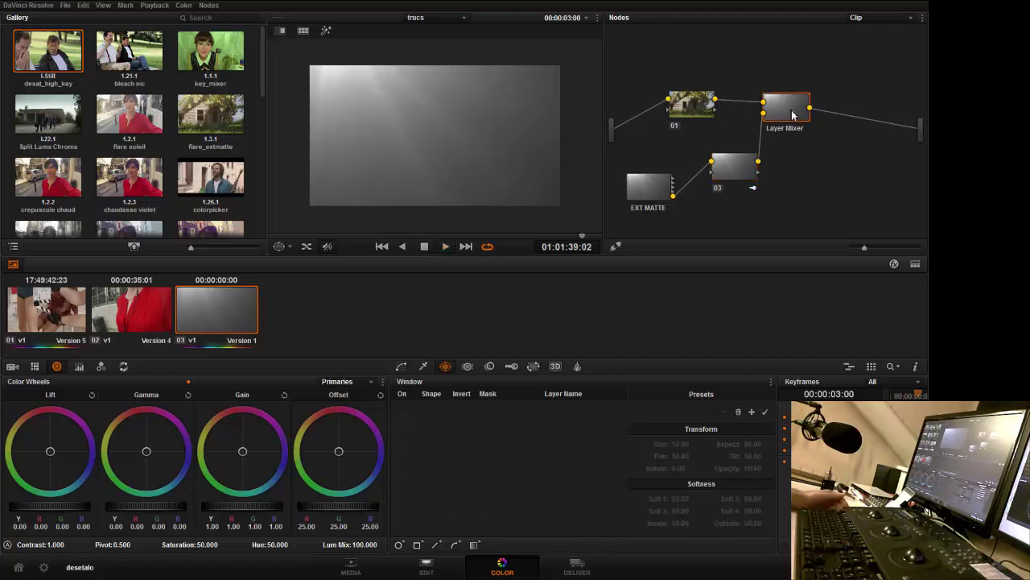
{"action": "right_click", "coordinate": [794, 116]}
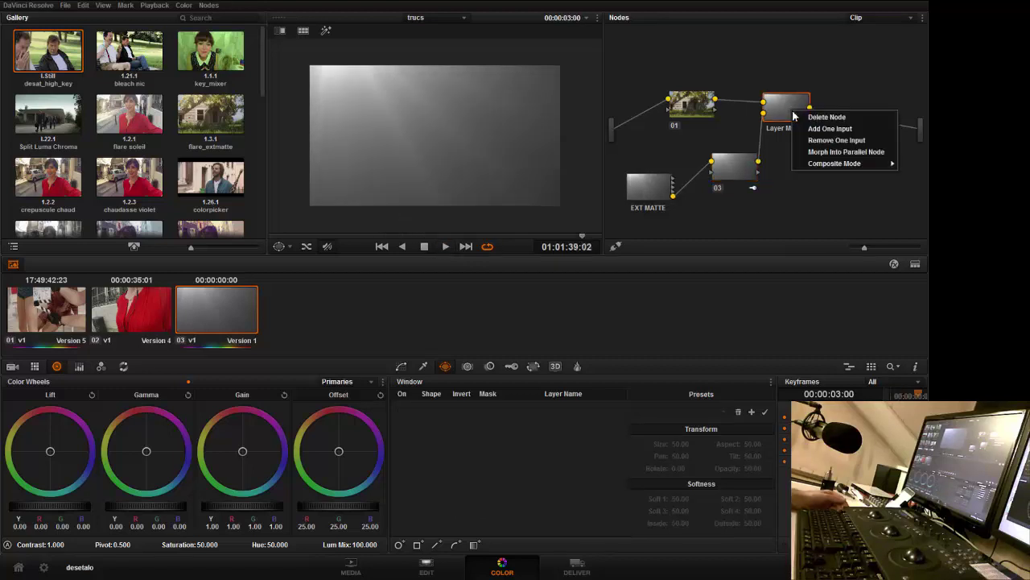
{"action": "mouse_move", "coordinate": [841, 165]}
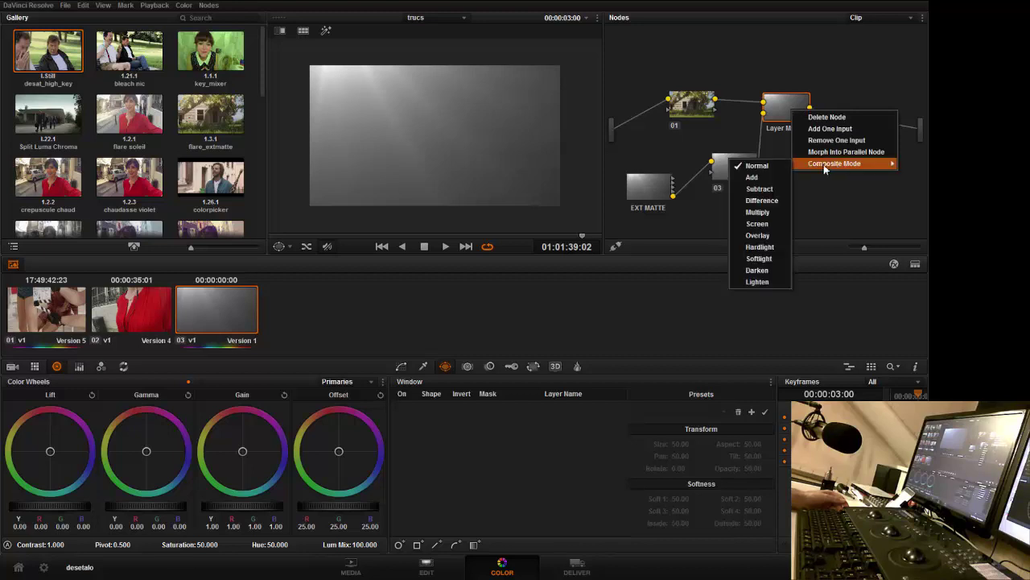
{"action": "left_click", "coordinate": [759, 226]}
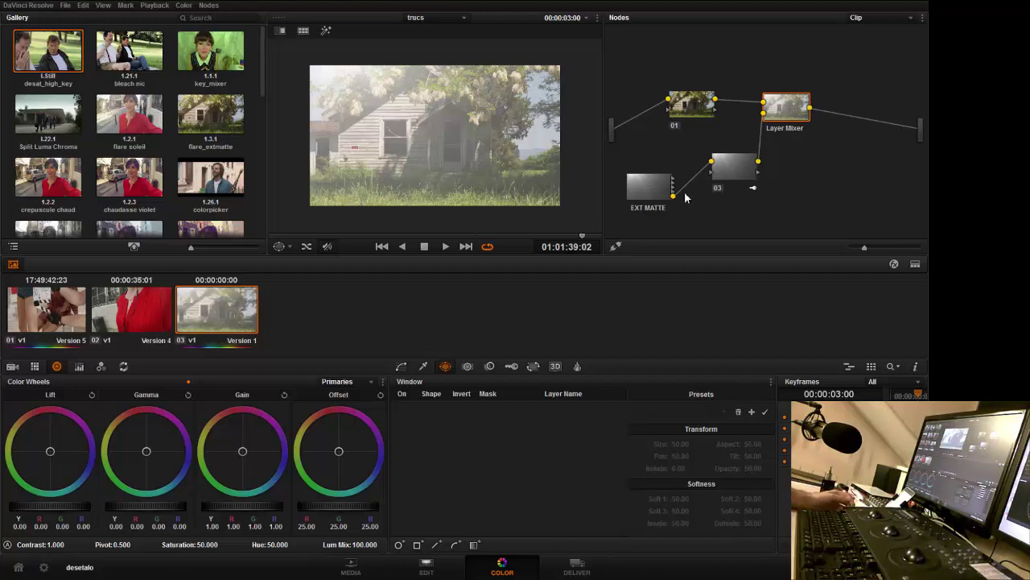
Shape node 03's Luminance curve with two points to deepen the flare's dark areas, and check the node in highlight view
{"action": "left_click_drag", "start_coordinate": [732, 175], "coordinate": [720, 167]}
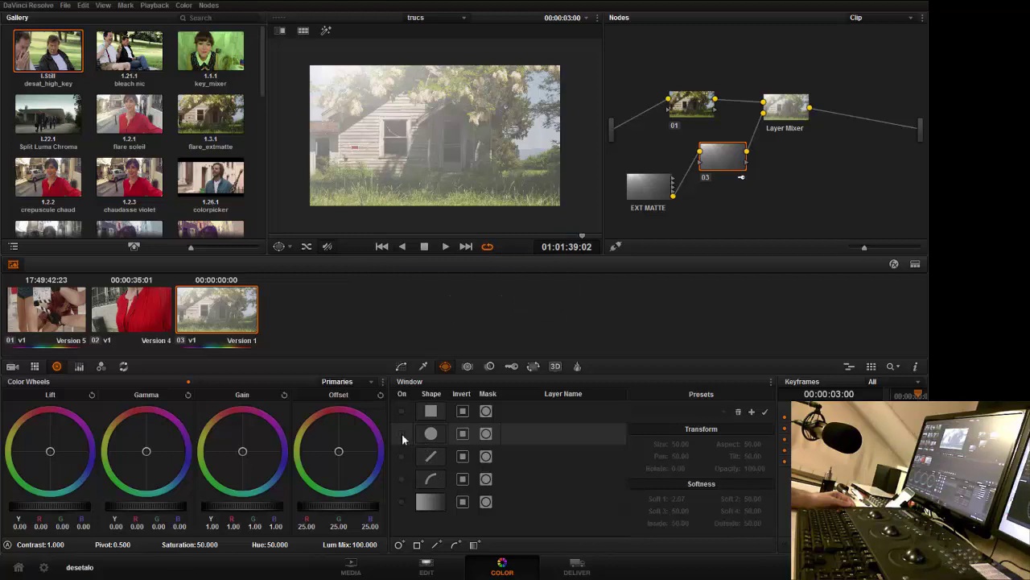
{"action": "left_click", "coordinate": [401, 368]}
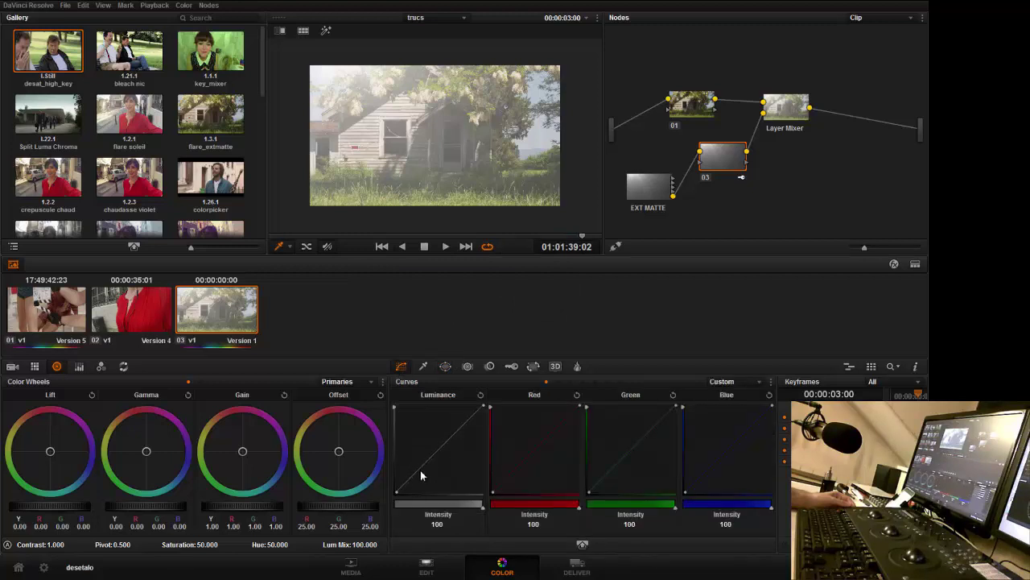
{"action": "left_click_drag", "start_coordinate": [421, 472], "coordinate": [425, 480]}
{"action": "mouse_move", "coordinate": [455, 450]}
{"action": "left_mouse_down"}
{"action": "mouse_move", "coordinate": [449, 435]}
{"action": "mouse_move", "coordinate": [463, 449]}
{"action": "left_mouse_up"}
{"action": "left_click_drag", "start_coordinate": [426, 482], "coordinate": [428, 494]}
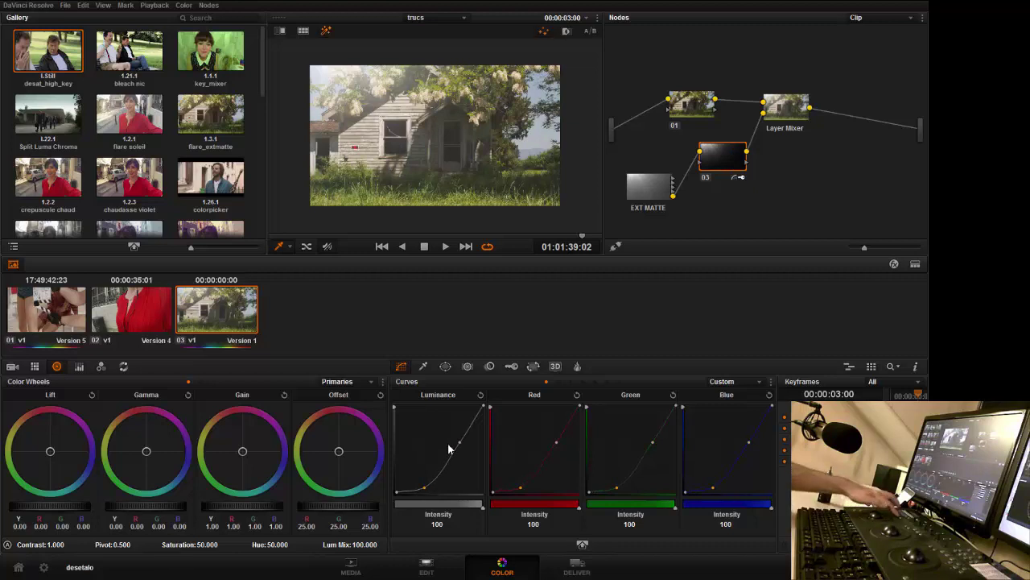
{"action": "key", "text": "shift+h"}
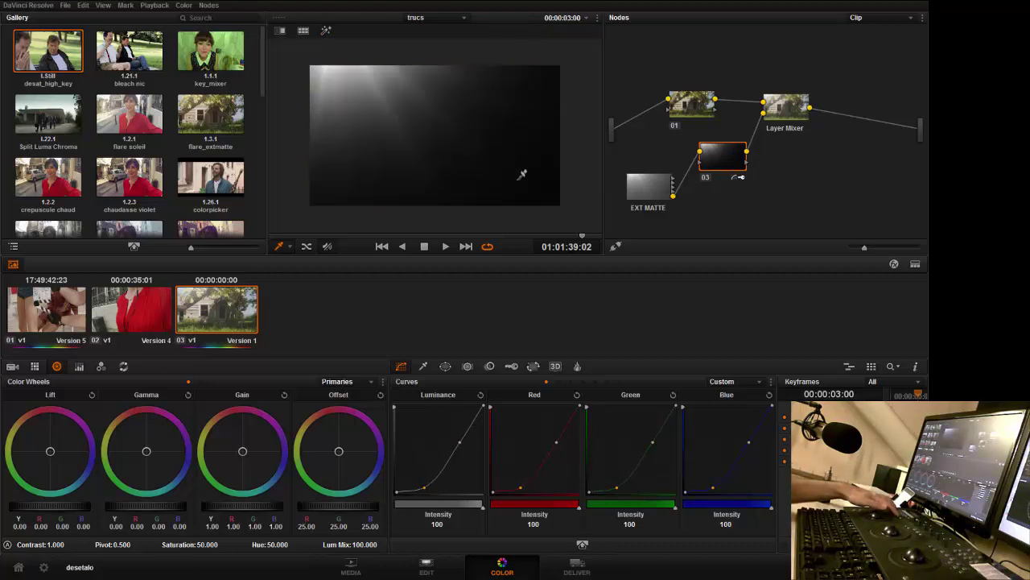
{"action": "key", "text": "shift+h"}
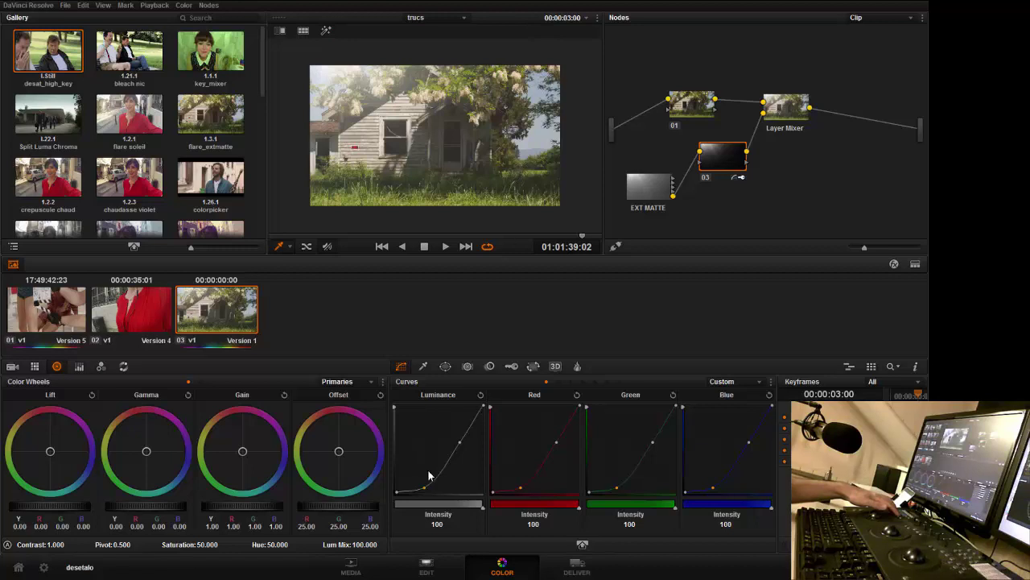
Refine both points of node 03's Luminance curve to darken the flare's background, checking the node in highlight view
{"action": "left_click_drag", "start_coordinate": [423, 488], "coordinate": [427, 493]}
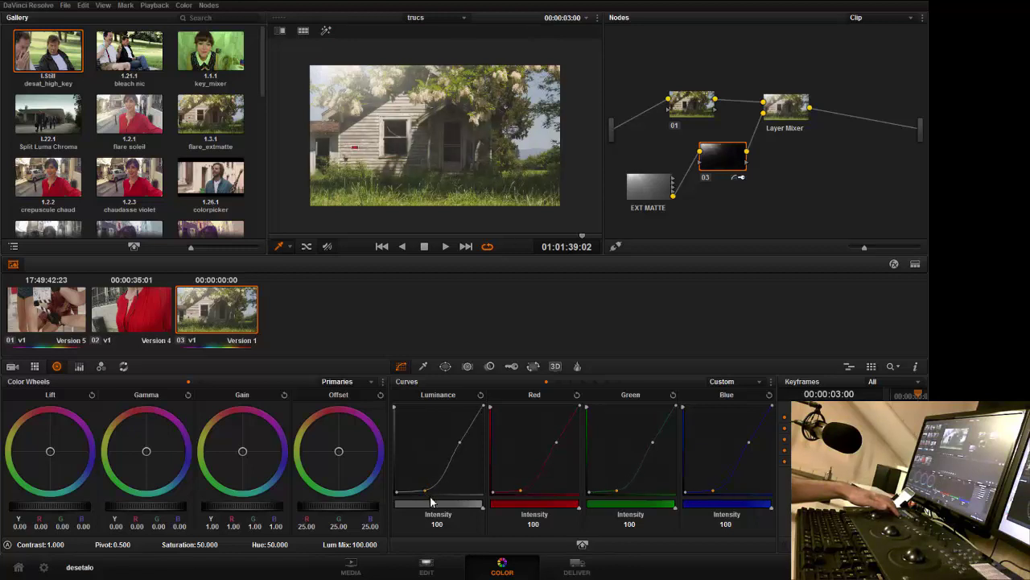
{"action": "key", "text": "shift+h"}
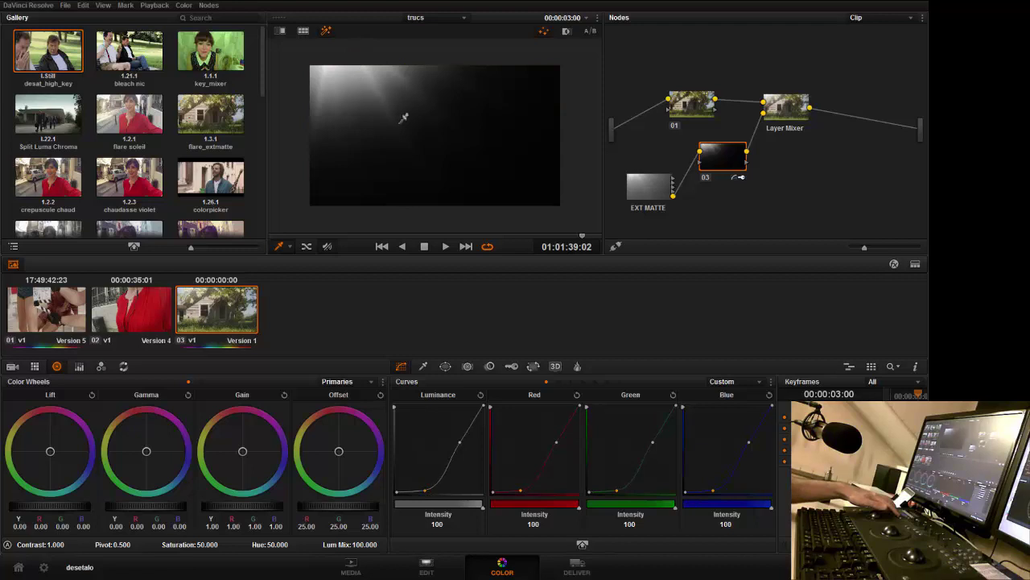
{"action": "key", "text": "shift+h"}
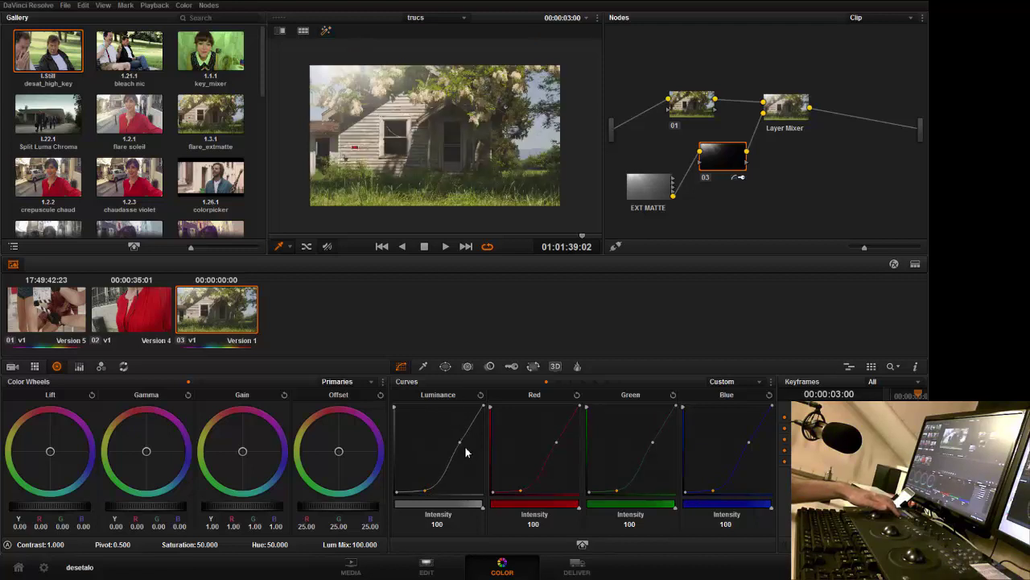
{"action": "left_click_drag", "start_coordinate": [463, 445], "coordinate": [466, 448]}
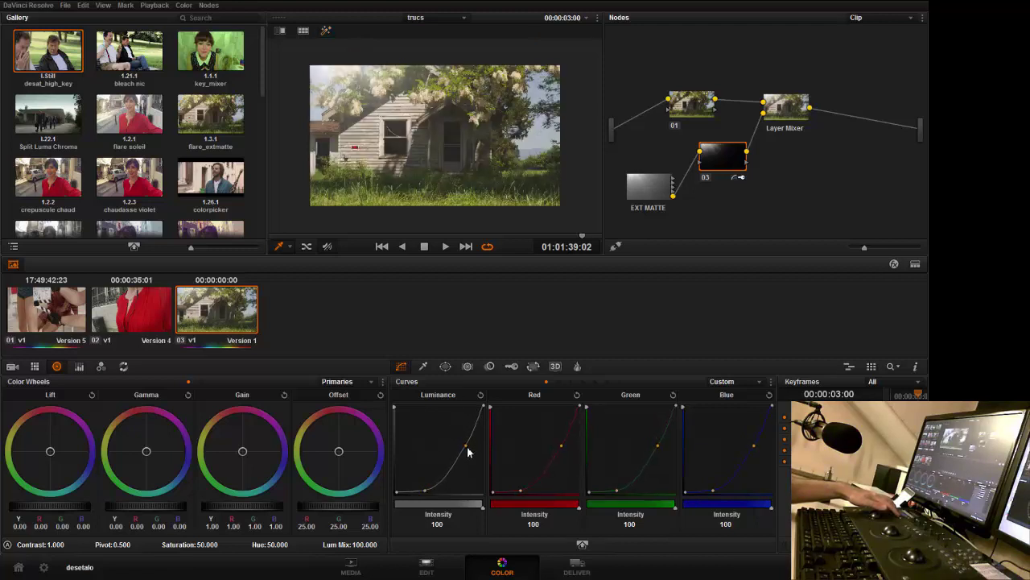
{"action": "left_click_drag", "start_coordinate": [427, 495], "coordinate": [429, 495]}
{"action": "key", "text": "shift+h"}
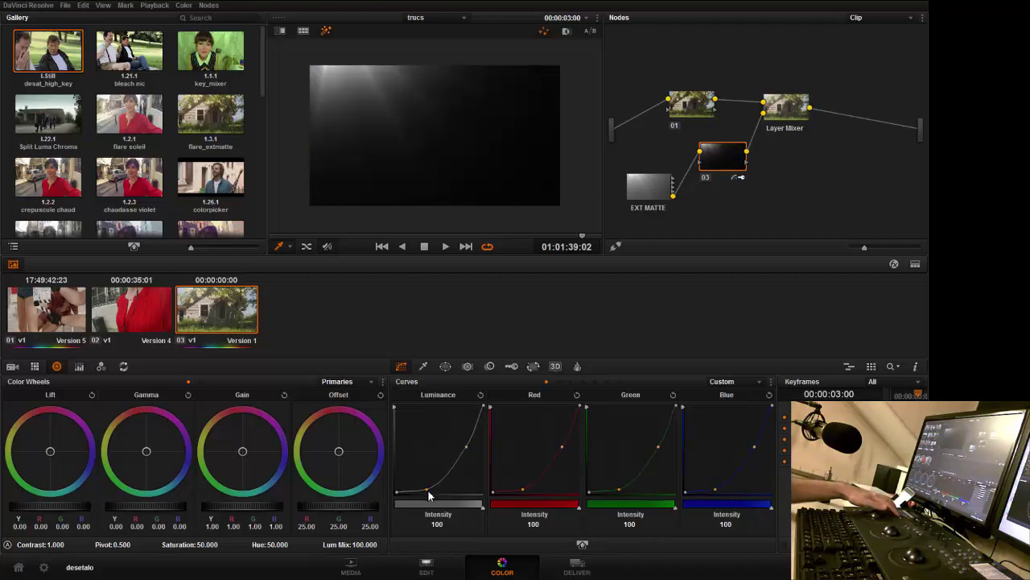
{"action": "key", "text": "shift+h"}
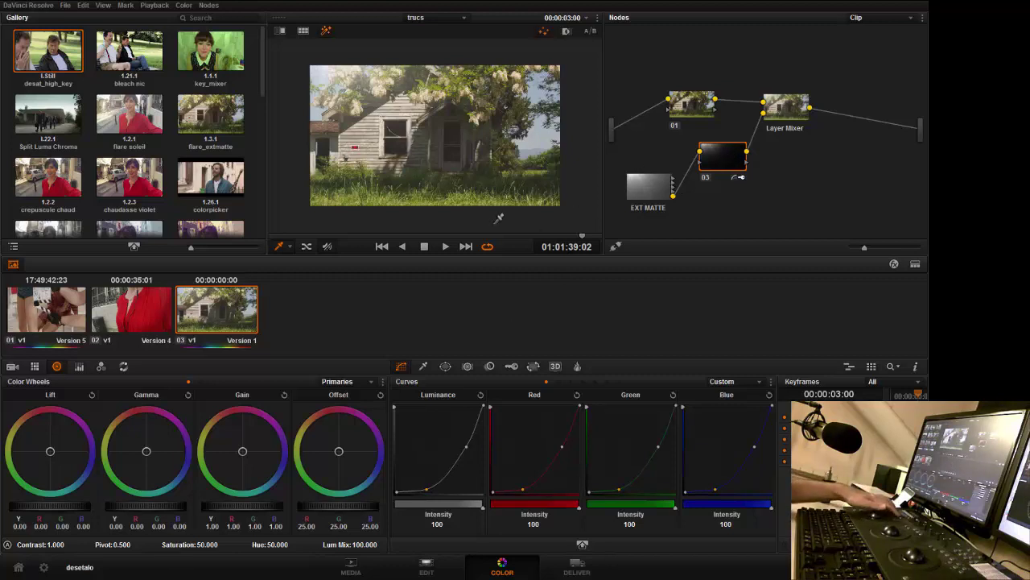
Warm the flare in node 03 by setting its Gain to red 1.03 and blue 0.94 while isolating it in highlight view
{"action": "key", "text": "shift+h"}
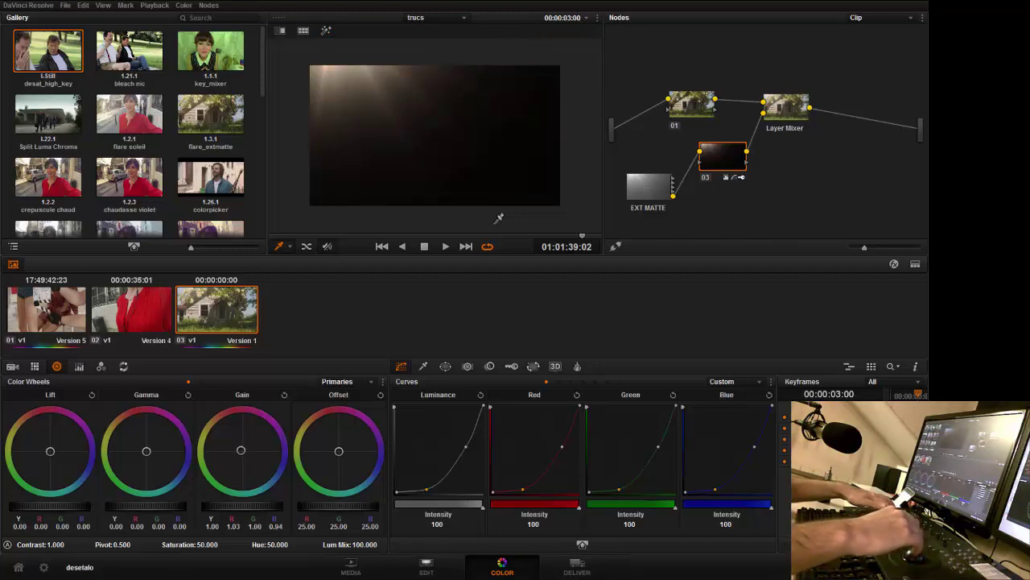
{"action": "key", "text": "shift+h"}
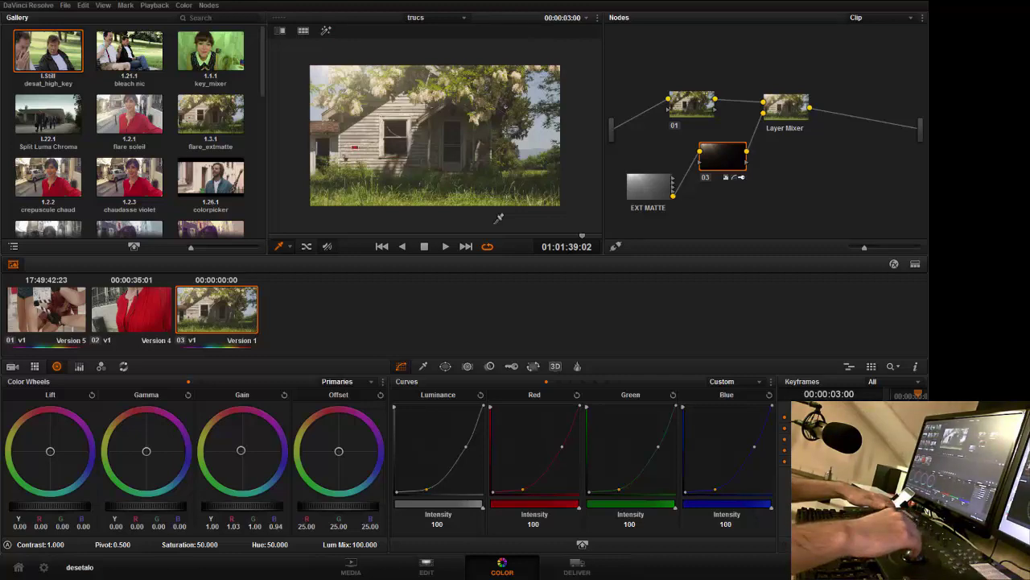
Play the house shot in a full-screen viewer to examine the moving flare, and return to the grading layout
{"action": "key", "text": "alt+f"}
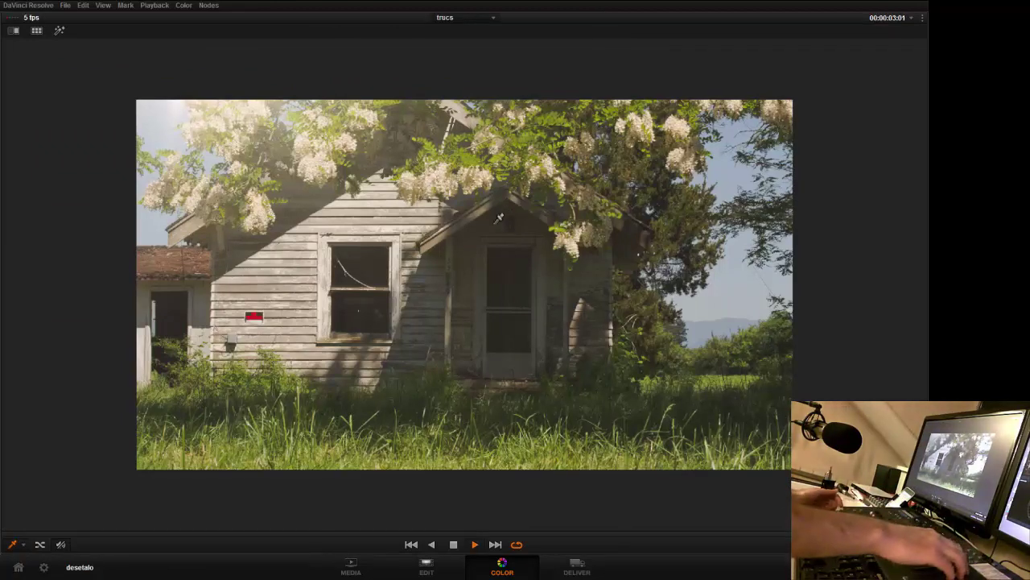
{"action": "key", "text": "space"}
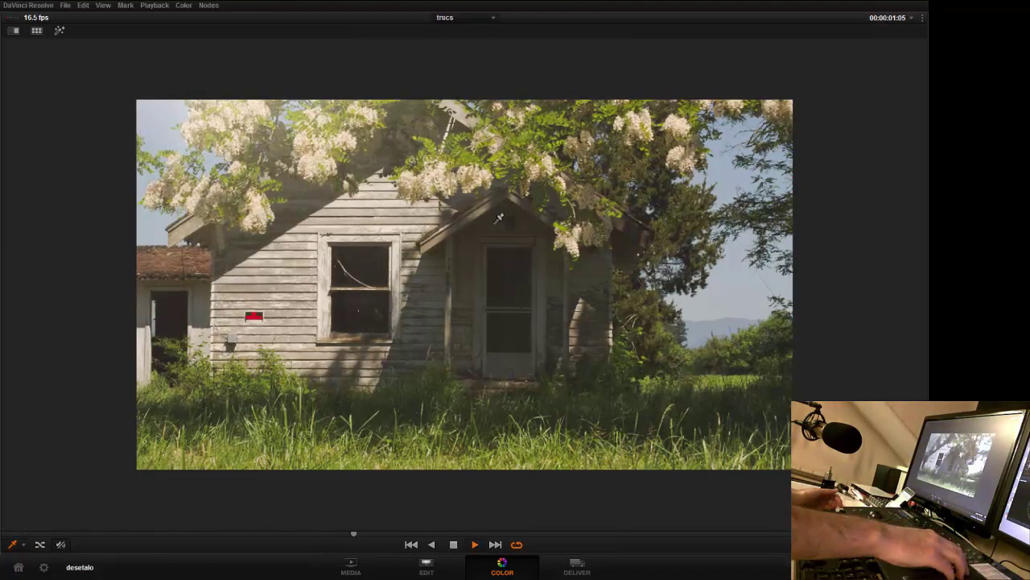
{"action": "key", "text": "space"}
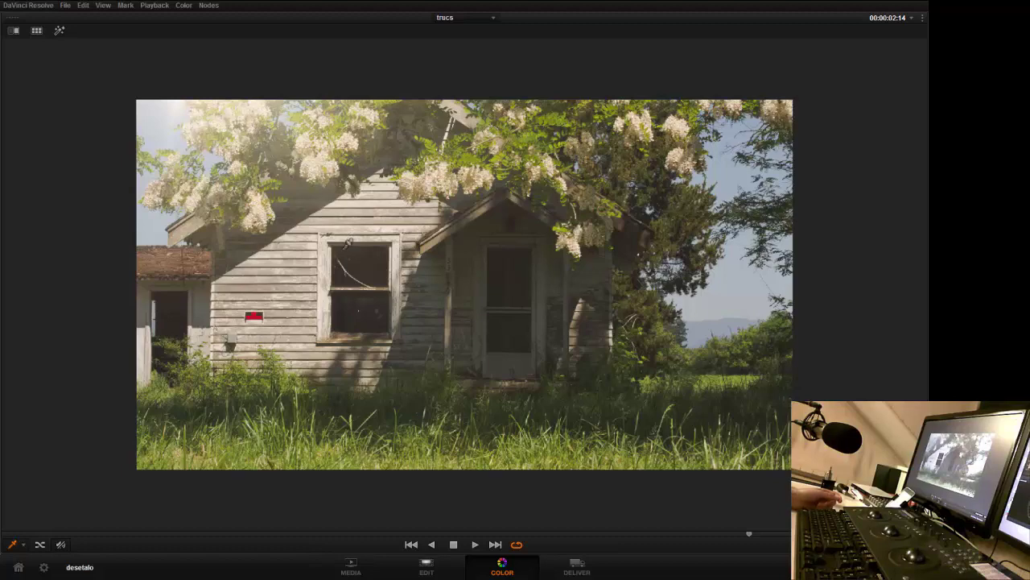
{"action": "key", "text": "space"}
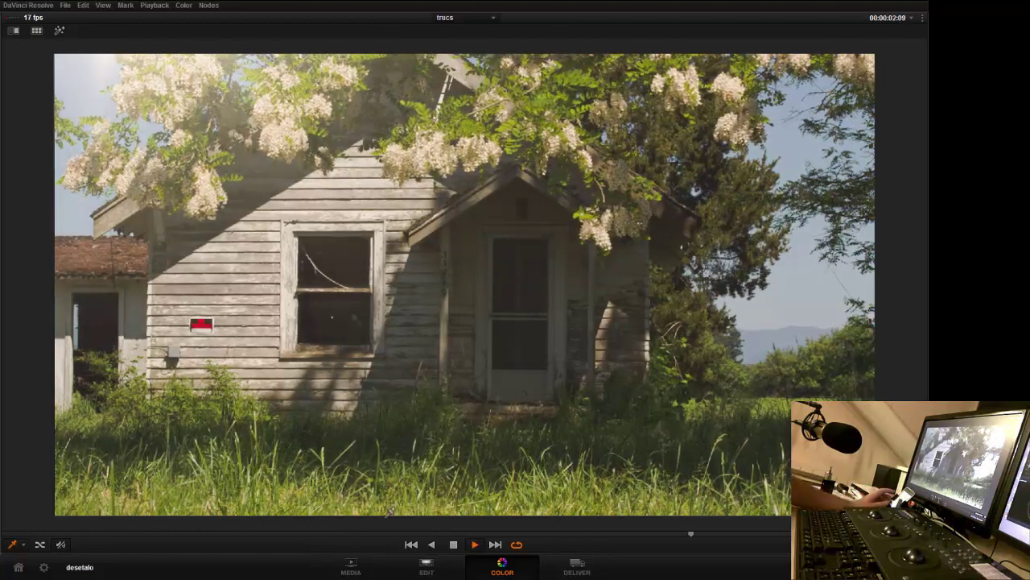
{"action": "left_click", "coordinate": [455, 545]}
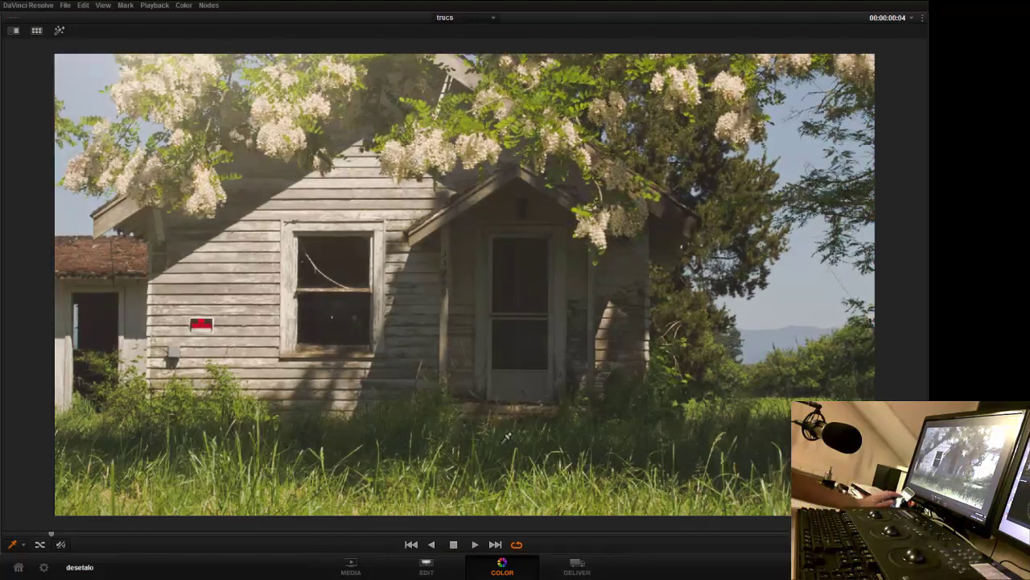
{"action": "key", "text": "alt+f"}
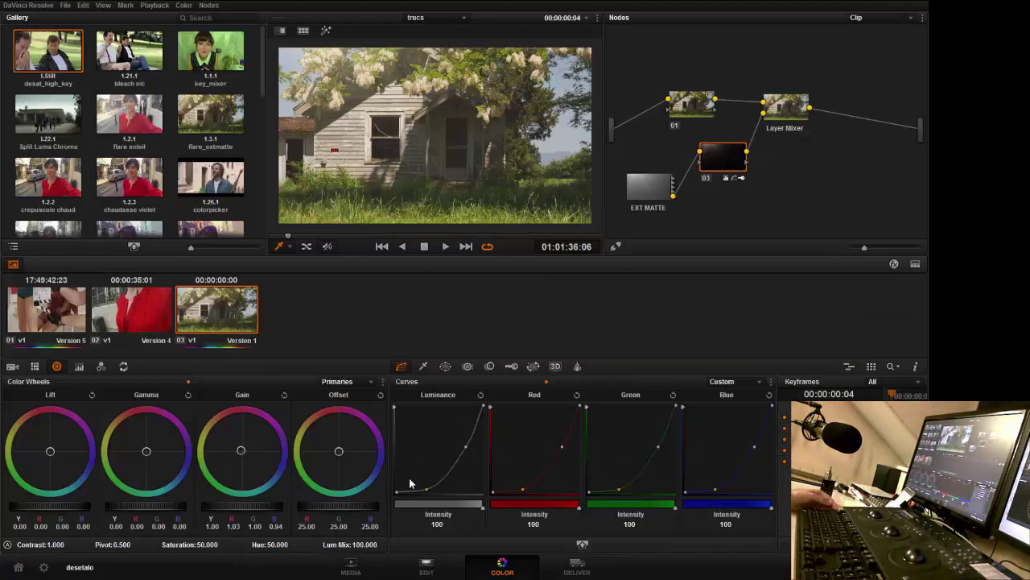
Open the flares bin in the Media page and load HD_Lens_Flares_QuickTime_H.264.mov in the viewer
{"action": "left_click", "coordinate": [426, 565]}
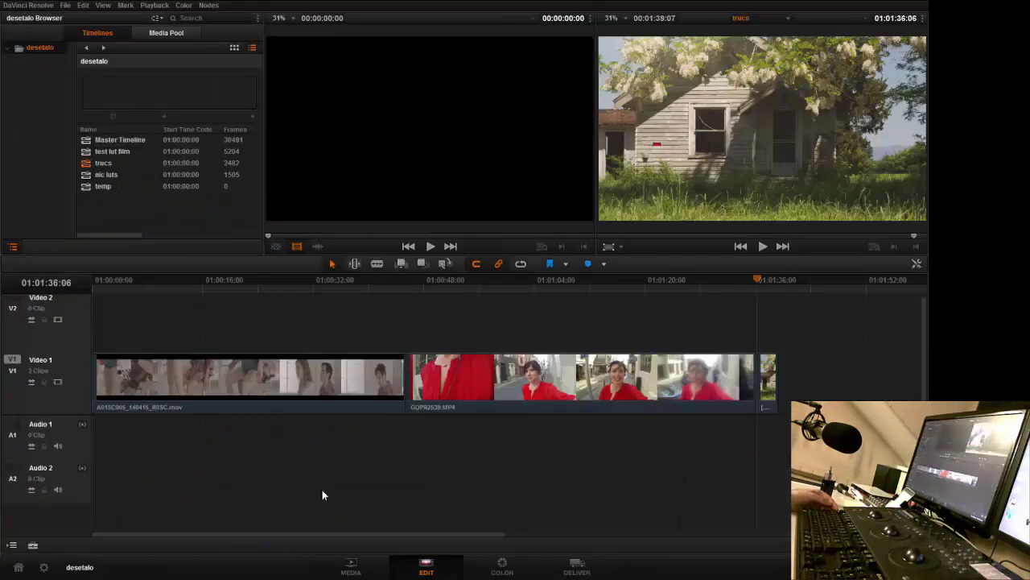
{"action": "left_click", "coordinate": [350, 565]}
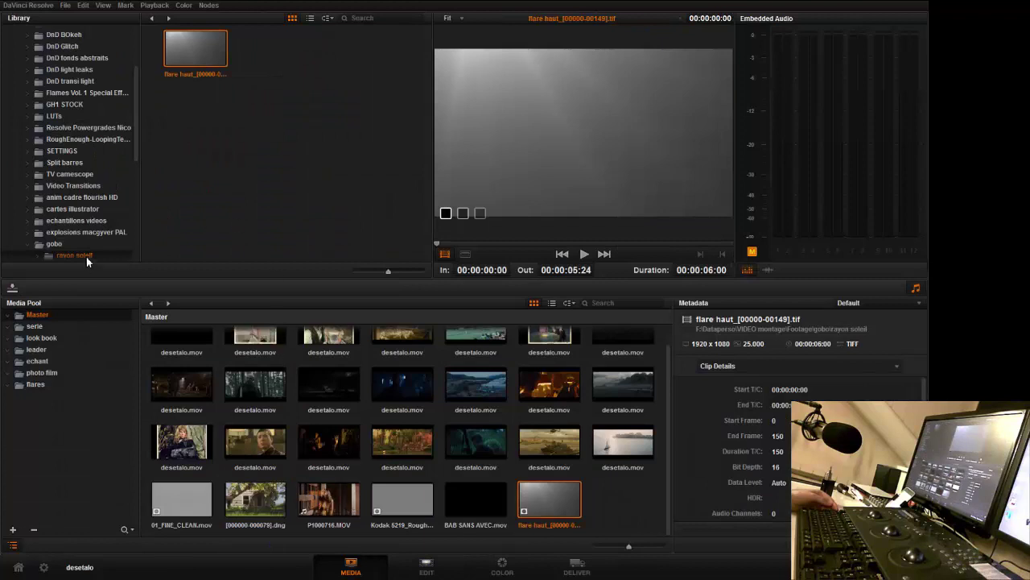
{"action": "left_click", "coordinate": [36, 385]}
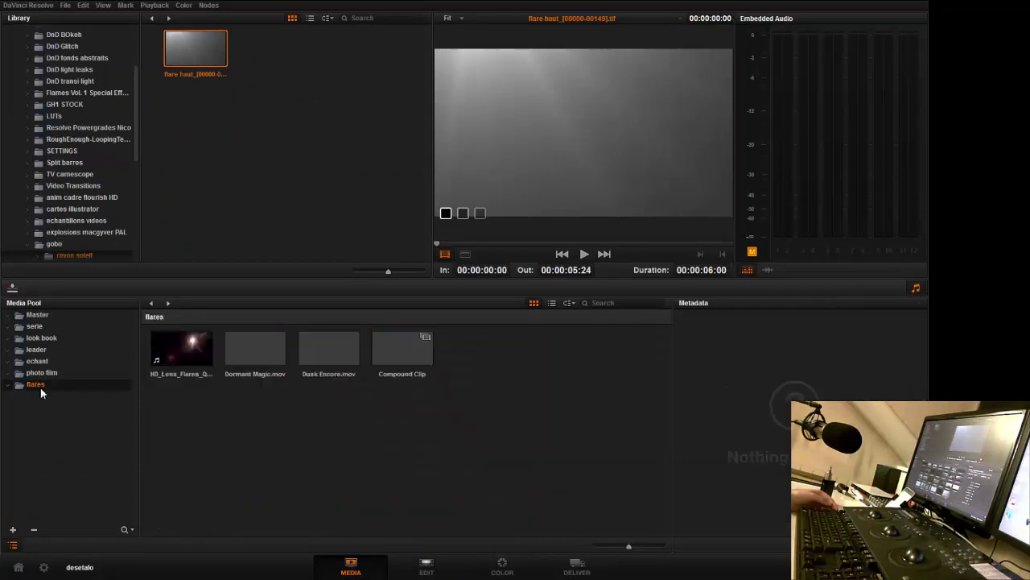
{"action": "left_click", "coordinate": [211, 368]}
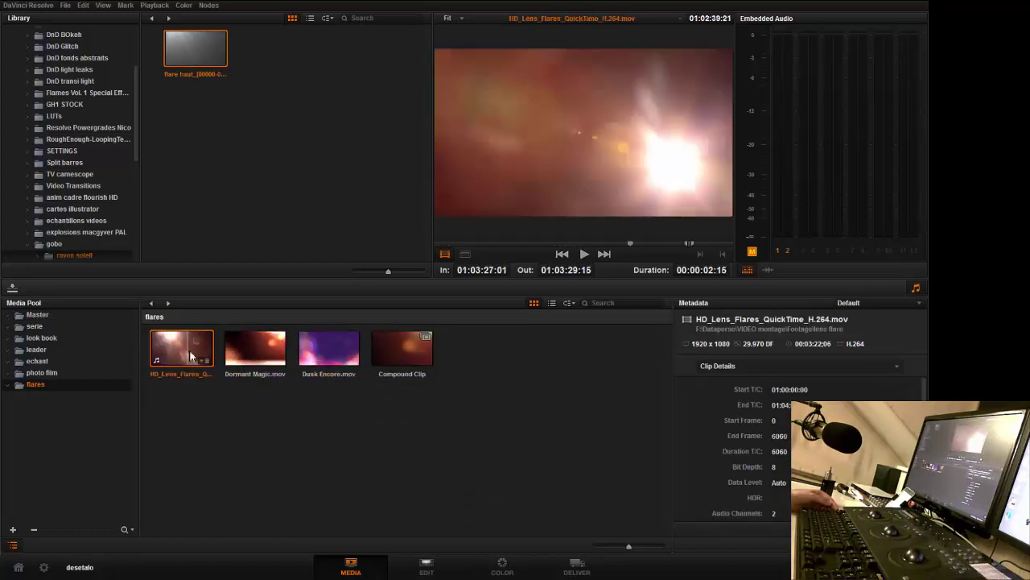
Skim through the lens flare clip to find a passage with light coming from above
{"action": "left_click_drag", "start_coordinate": [472, 245], "coordinate": [499, 246]}
{"action": "key", "text": "space"}
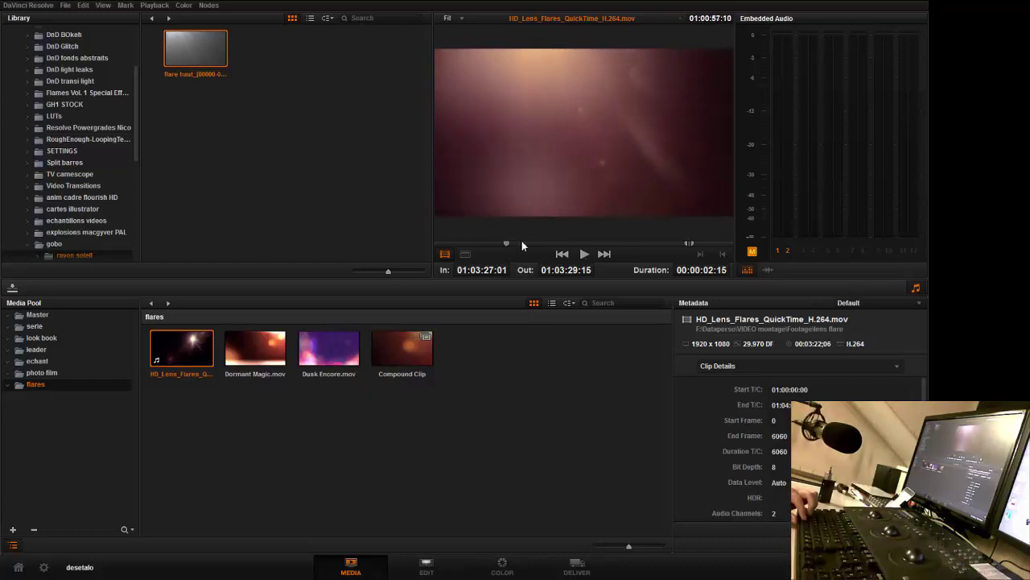
{"action": "left_click", "coordinate": [526, 244]}
{"action": "left_click", "coordinate": [553, 243]}
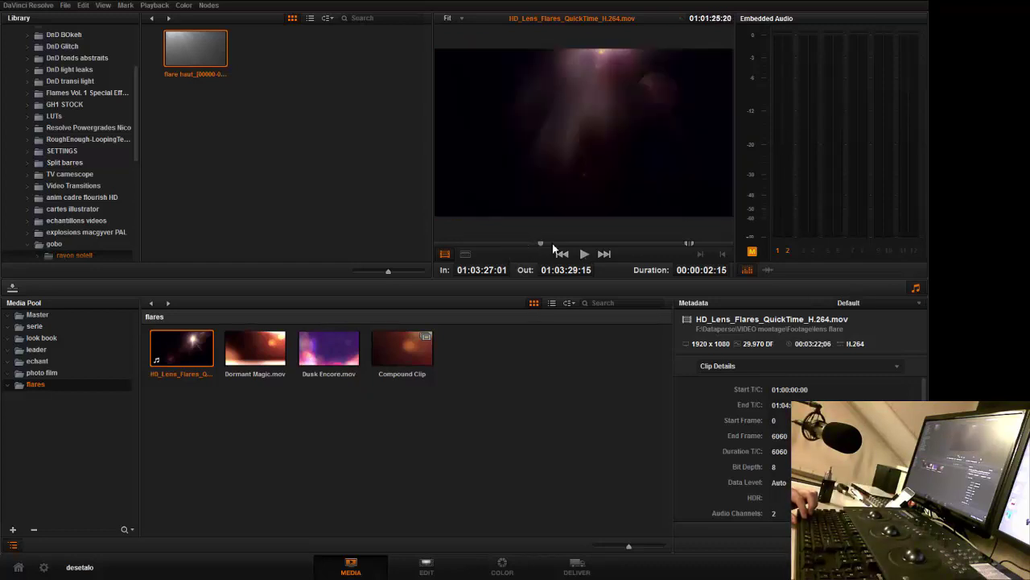
{"action": "left_click", "coordinate": [582, 243]}
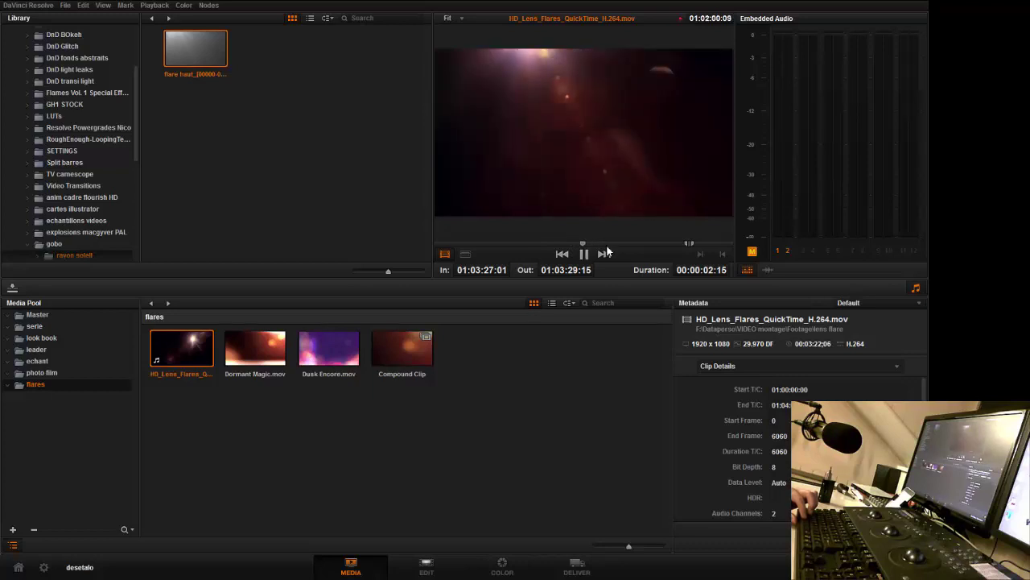
In the Edit page, mark the section of the lens flare clip from 01:02:08:11 to 01:02:11:02
{"action": "key", "text": "shift+3"}
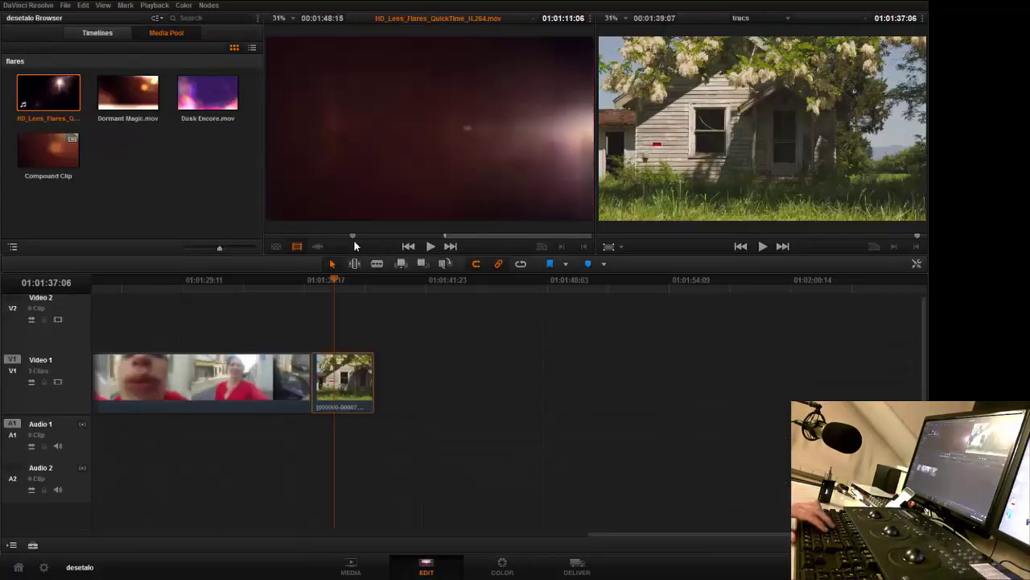
{"action": "left_click", "coordinate": [350, 239]}
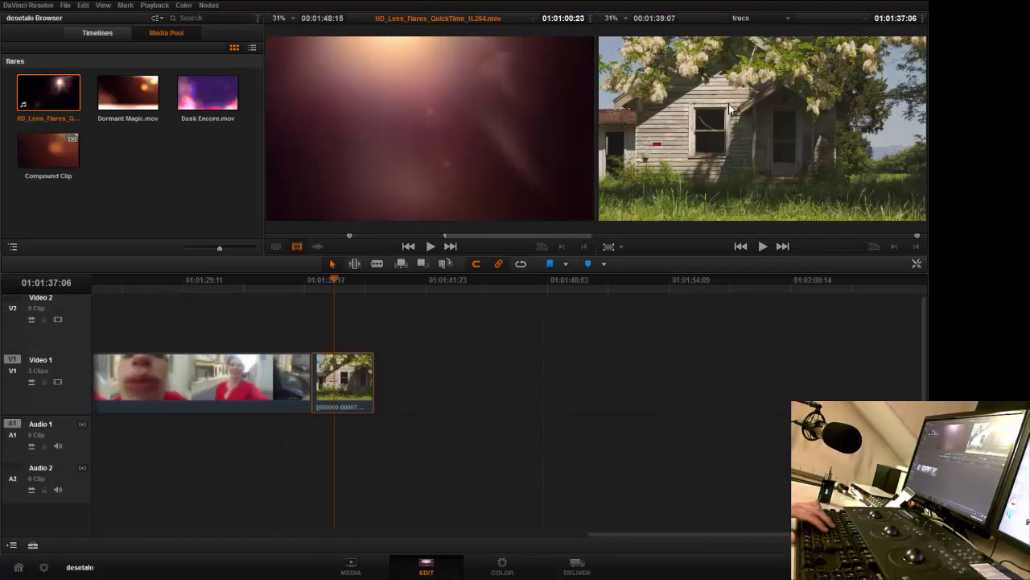
{"action": "left_click_drag", "start_coordinate": [353, 235], "coordinate": [440, 241]}
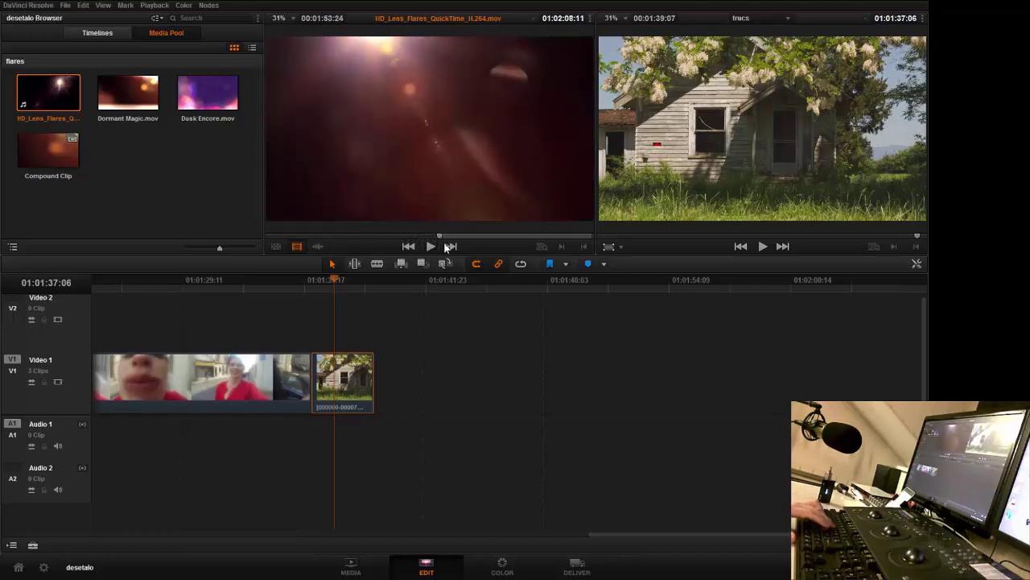
{"action": "key", "text": "space"}
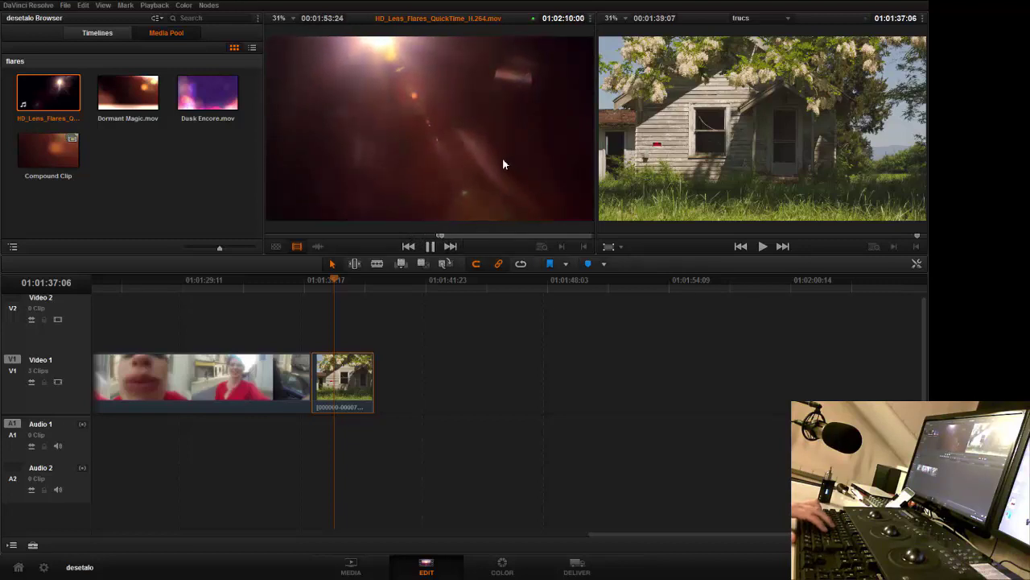
{"action": "key", "text": "space"}
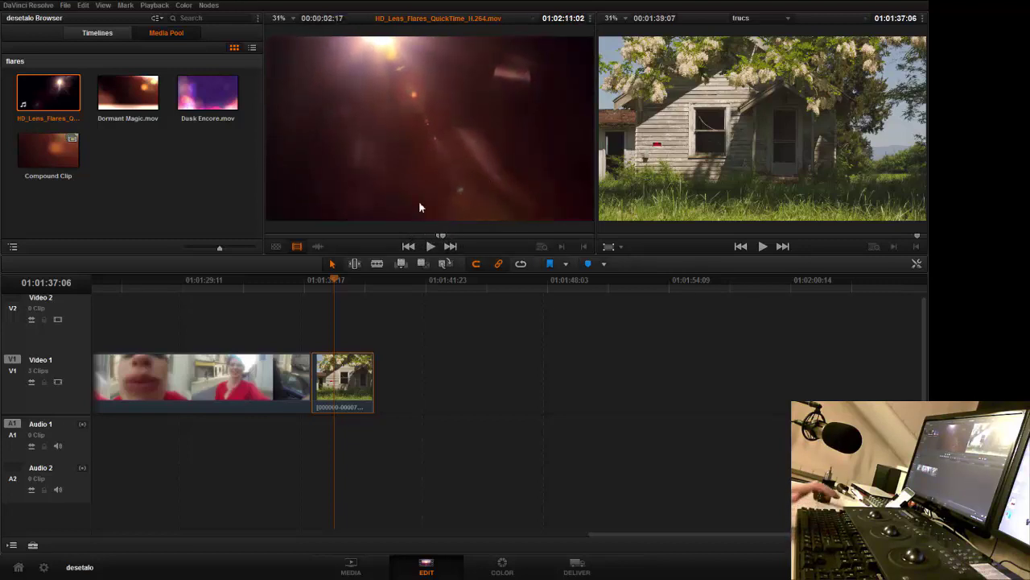
Place the marked flare section on Video 2 above the house shot and delete its linked audio, locking Video 2 during the deletion
{"action": "left_click_drag", "start_coordinate": [419, 208], "coordinate": [362, 323]}
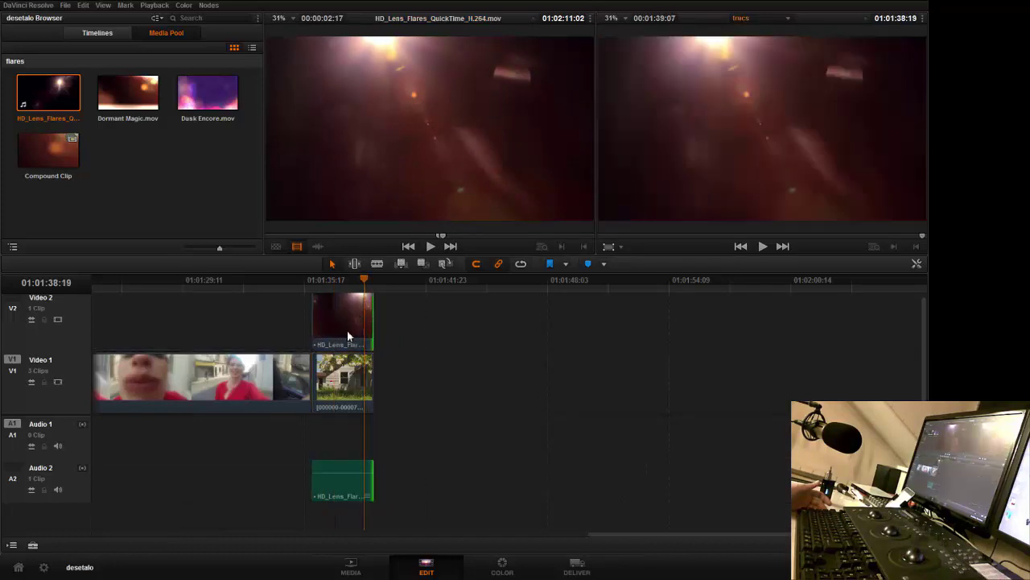
{"action": "left_click", "coordinate": [341, 492]}
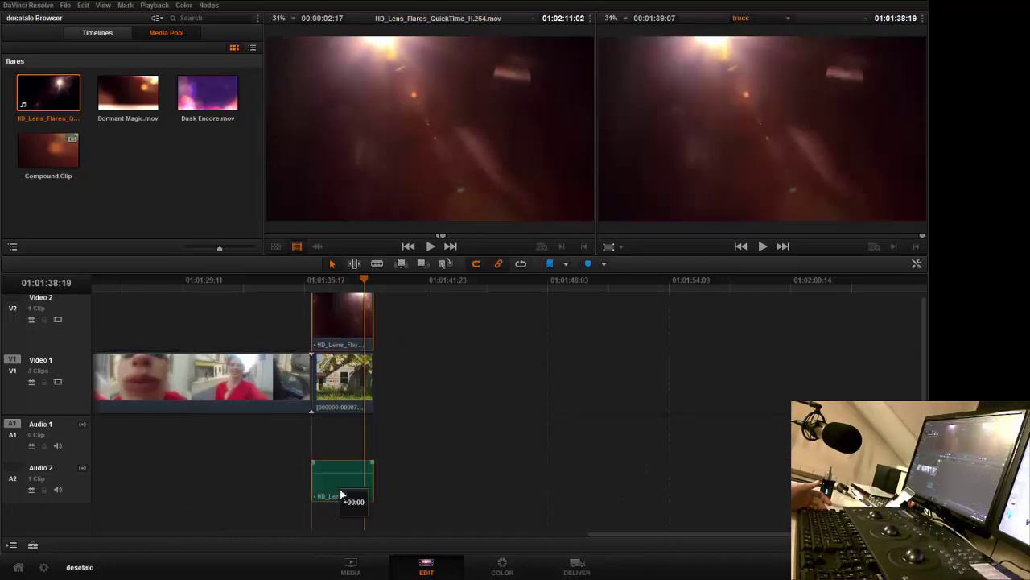
{"action": "left_click", "coordinate": [44, 320]}
{"action": "key", "text": "Delete"}
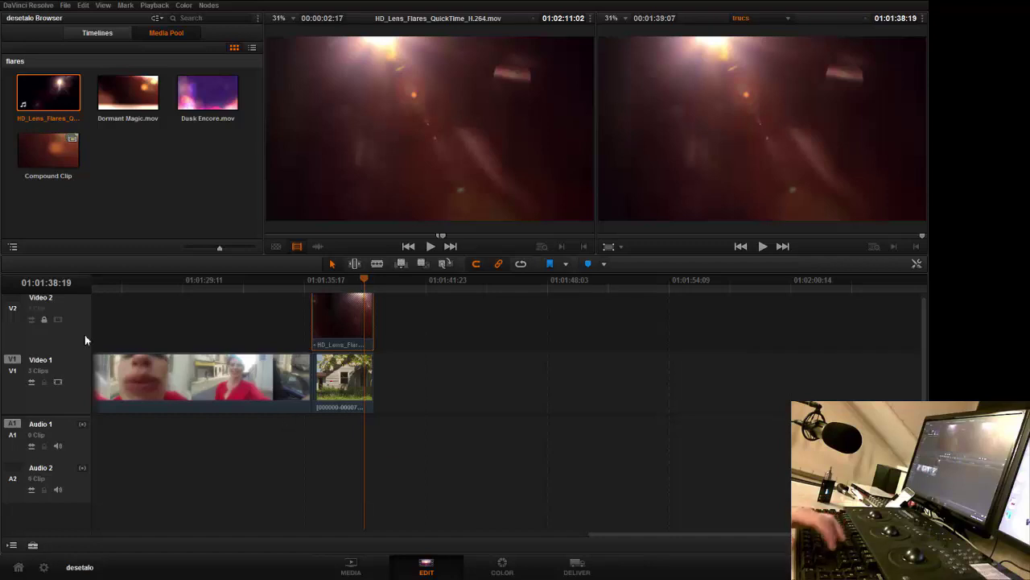
{"action": "left_click", "coordinate": [44, 320]}
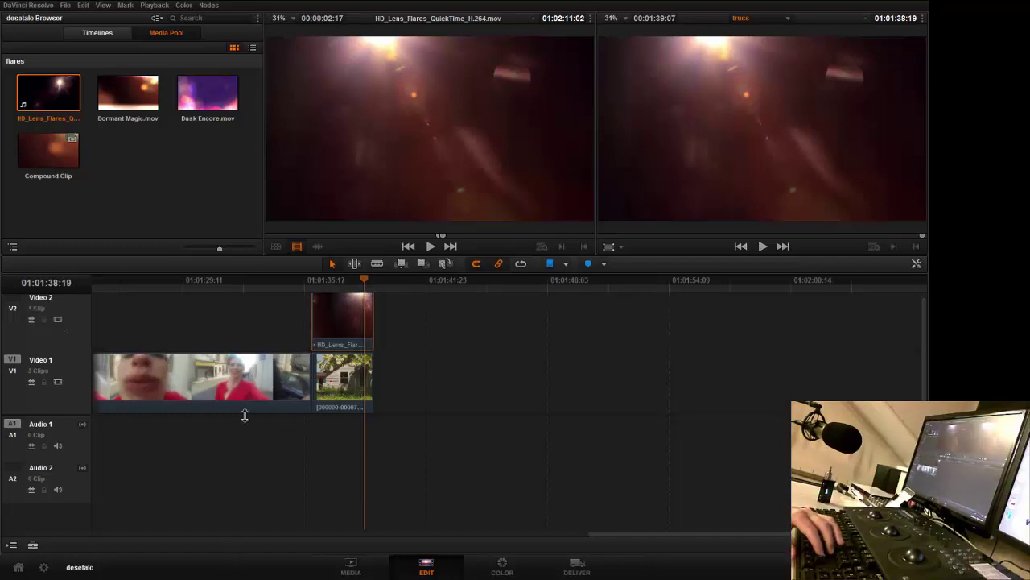
Set the flare clip's Composite Mode to Screen in the Inspector and play the composited house shot
{"action": "left_click_drag", "start_coordinate": [245, 415], "coordinate": [245, 474]}
{"action": "left_click", "coordinate": [337, 281]}
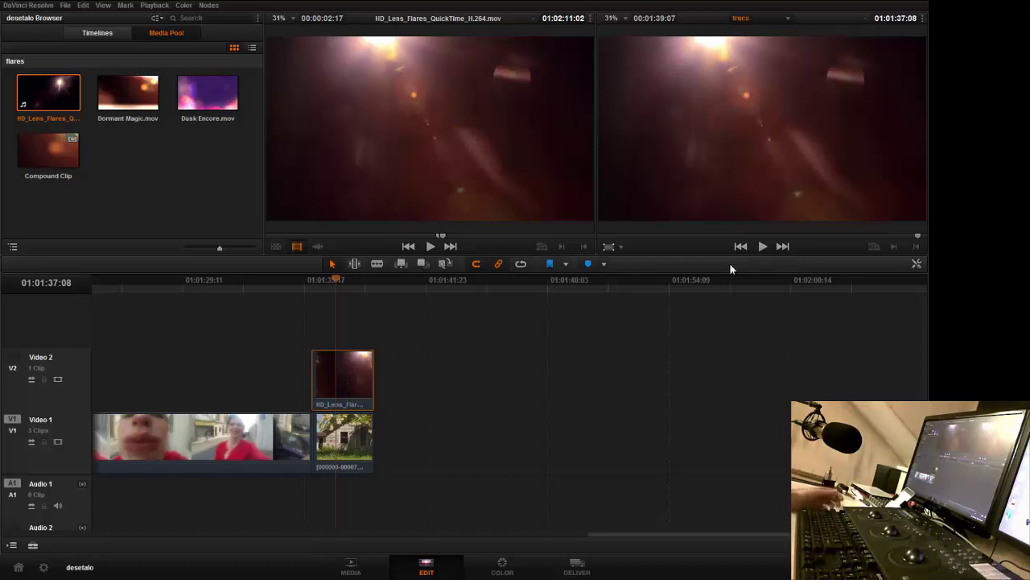
{"action": "left_click", "coordinate": [916, 264]}
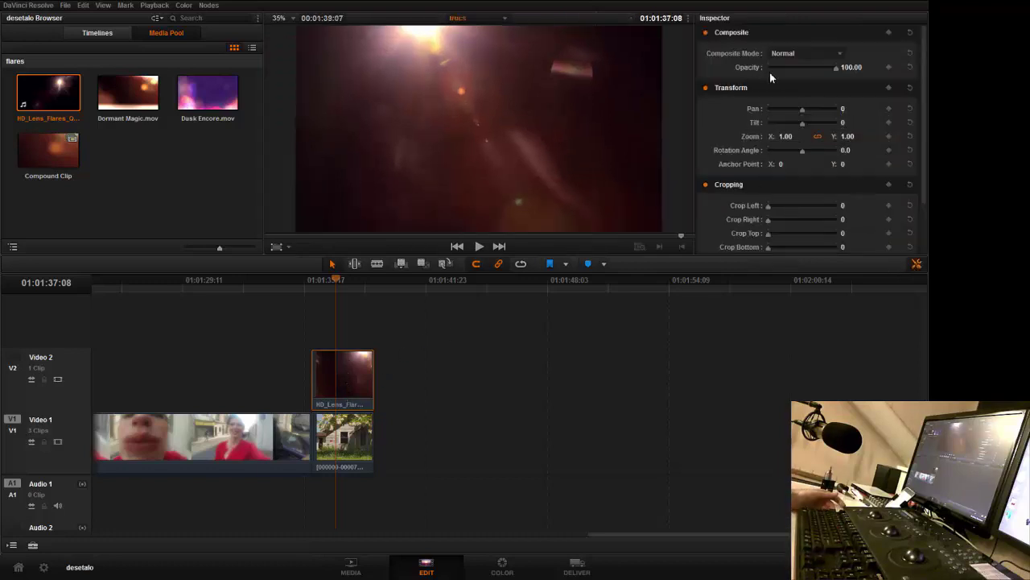
{"action": "left_click", "coordinate": [804, 52]}
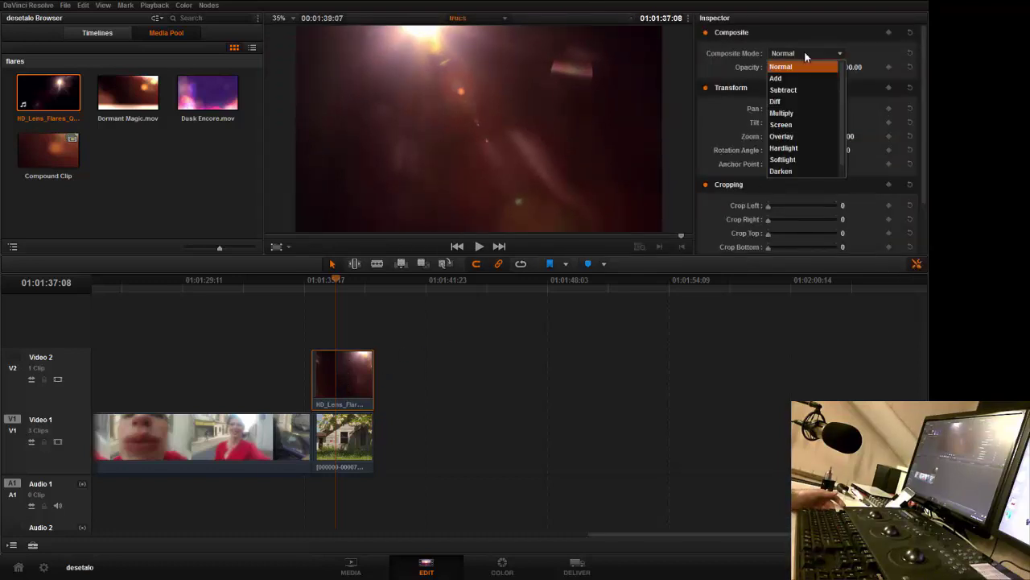
{"action": "left_click", "coordinate": [801, 128]}
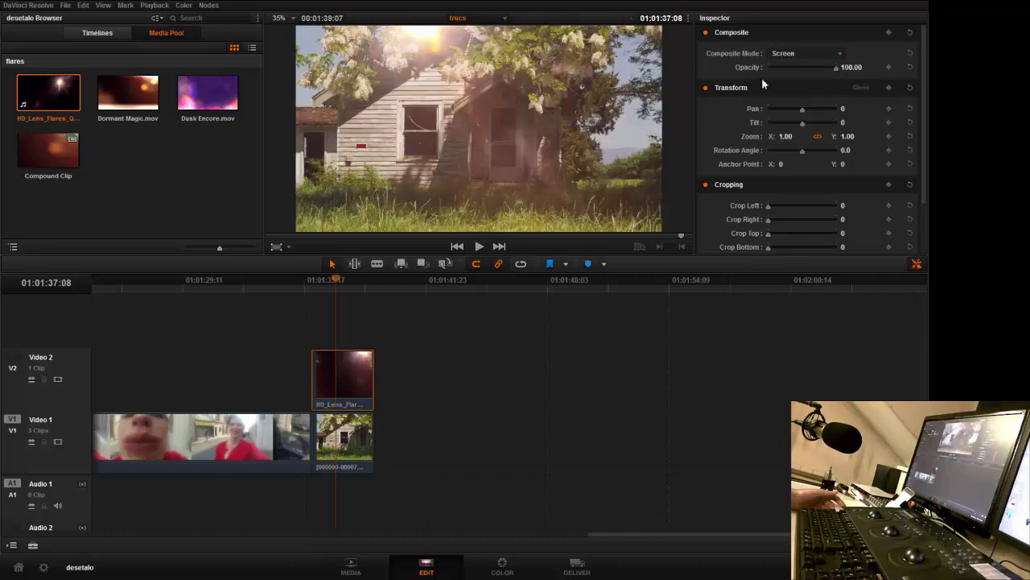
{"action": "left_click", "coordinate": [479, 250]}
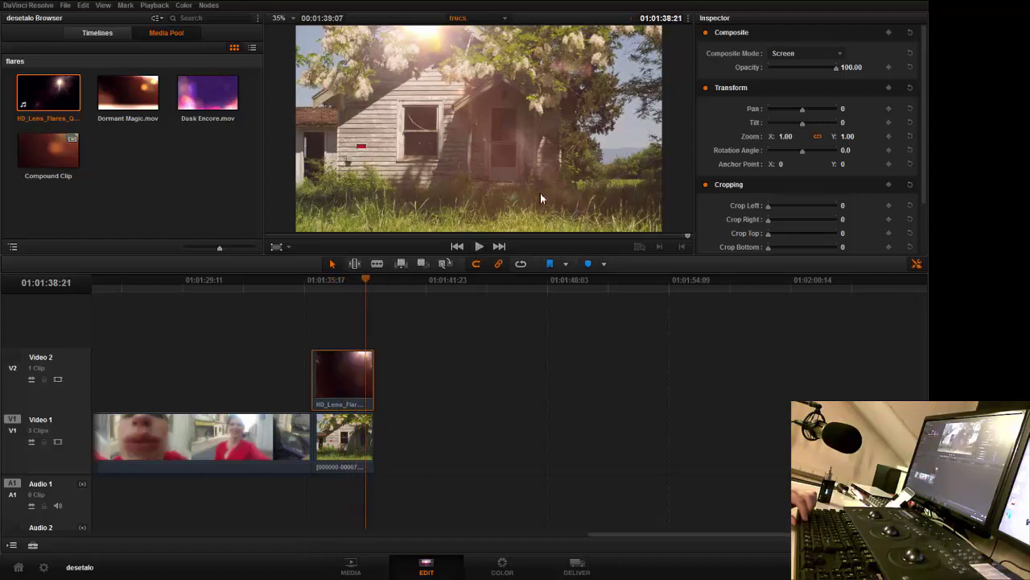
Replay the house shot with the Screen-composited flare from its first frame and park the playhead mid-clip
{"action": "left_click_drag", "start_coordinate": [329, 279], "coordinate": [334, 283]}
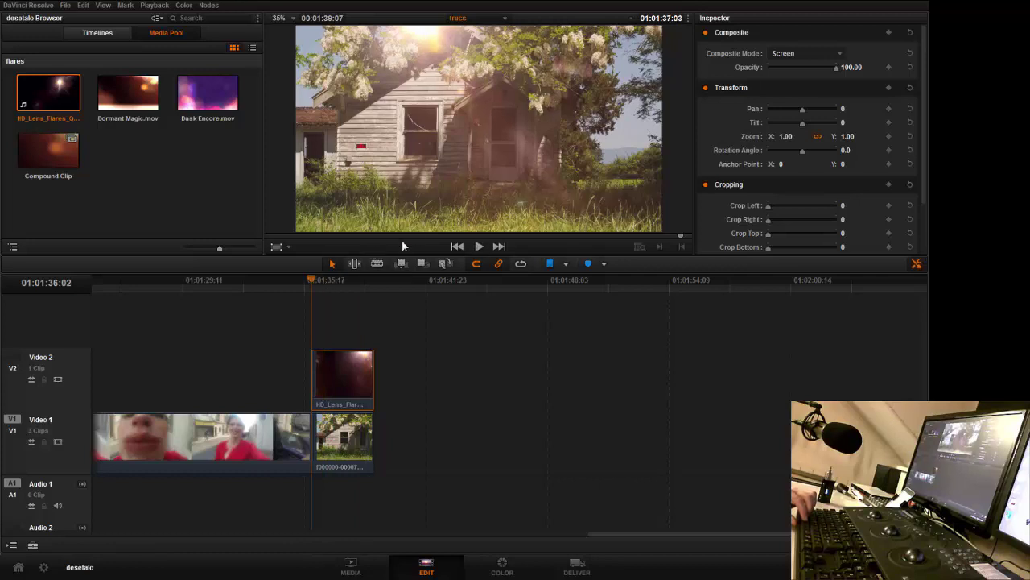
{"action": "left_click", "coordinate": [479, 247]}
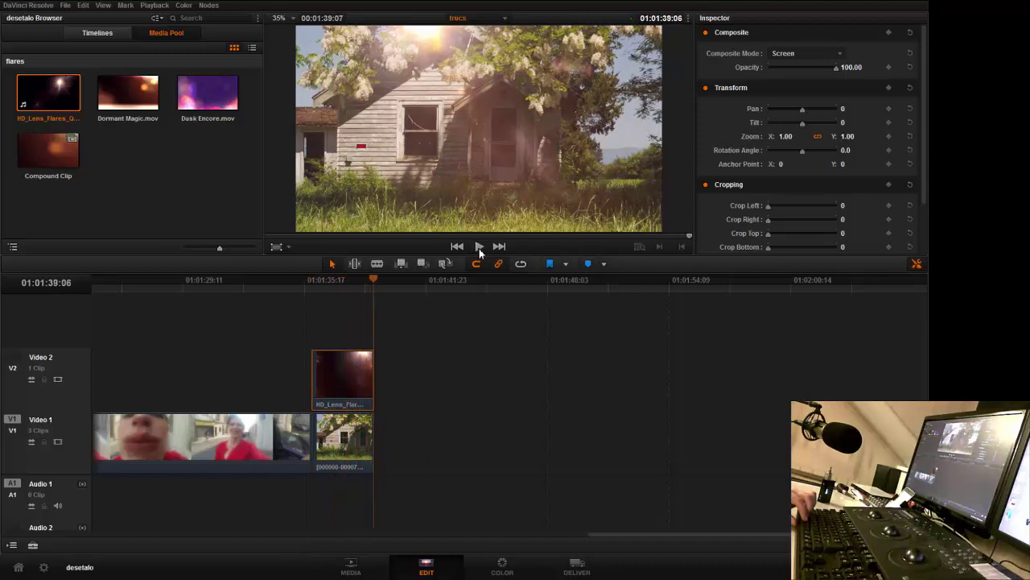
{"action": "left_click", "coordinate": [343, 278]}
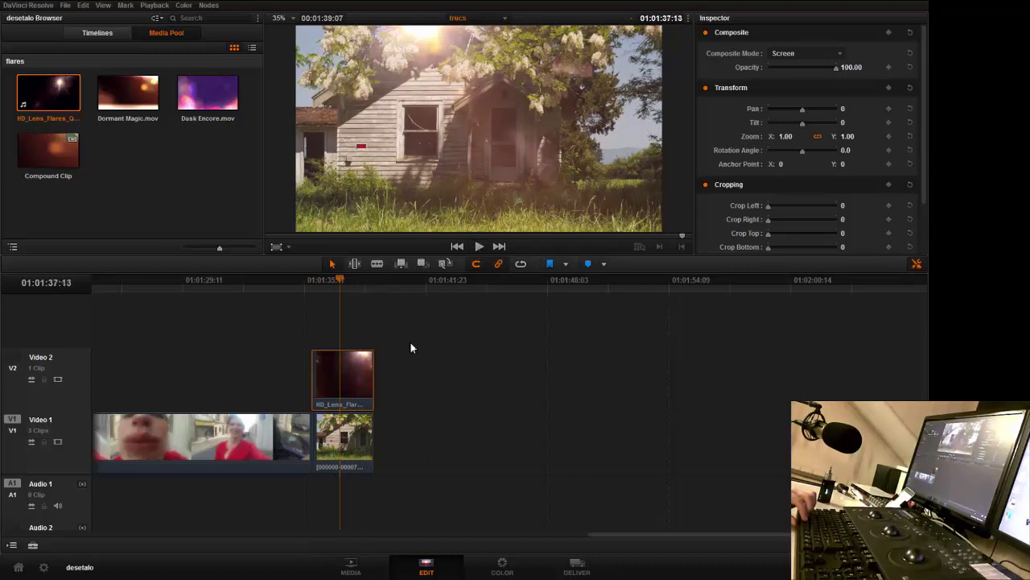
On the Color page, flip the flare clip horizontally with Input Sizing and play the shot to check it
{"action": "left_click", "coordinate": [504, 573]}
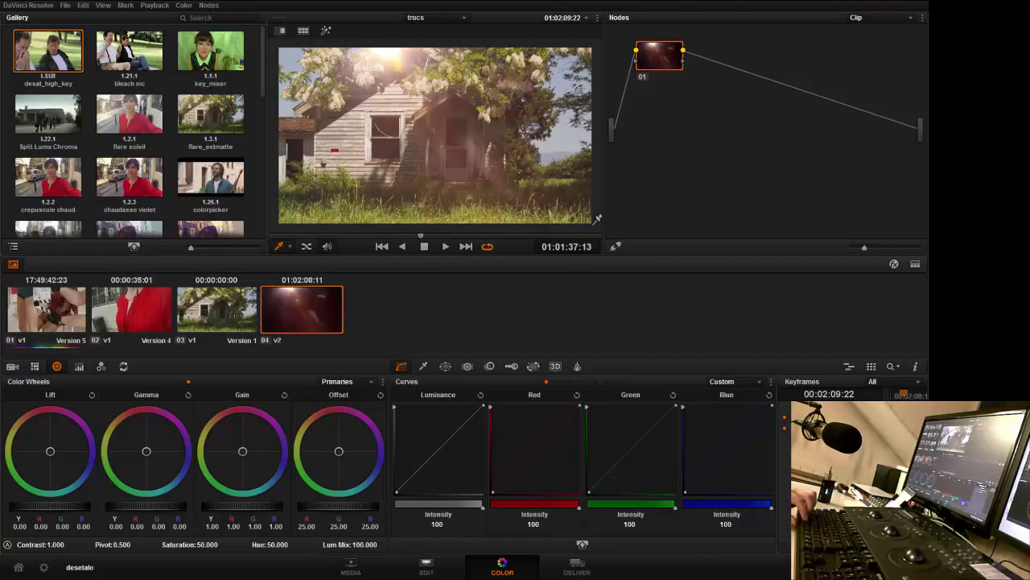
{"action": "left_click_drag", "start_coordinate": [665, 65], "coordinate": [662, 90]}
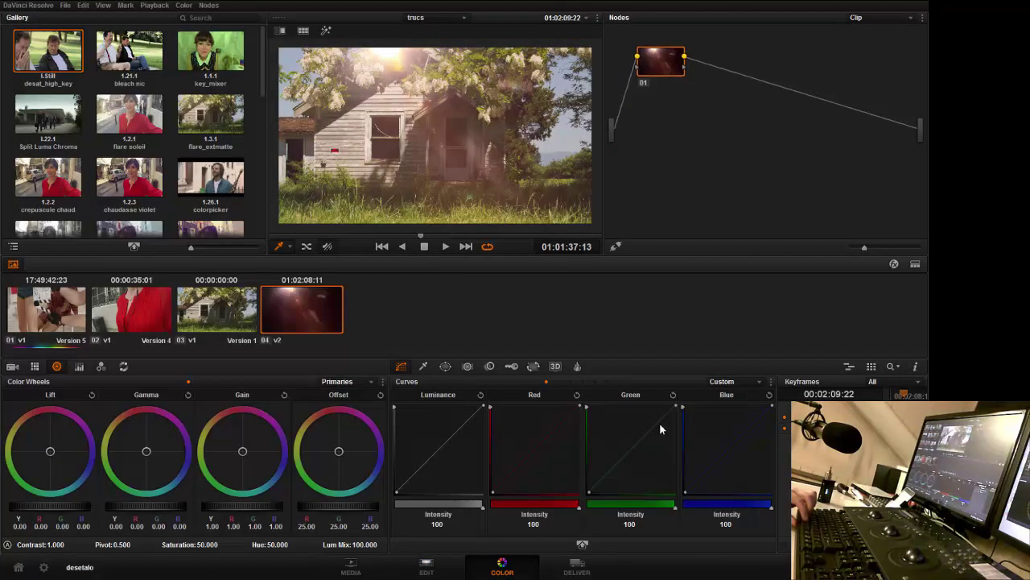
{"action": "left_click", "coordinate": [533, 365]}
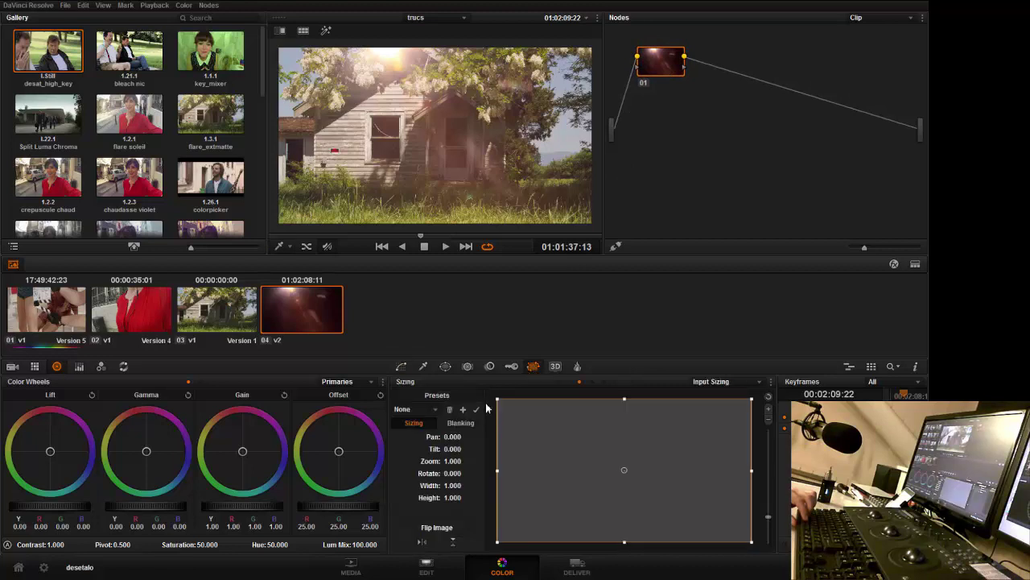
{"action": "left_click", "coordinate": [423, 544]}
{"action": "key", "text": "space"}
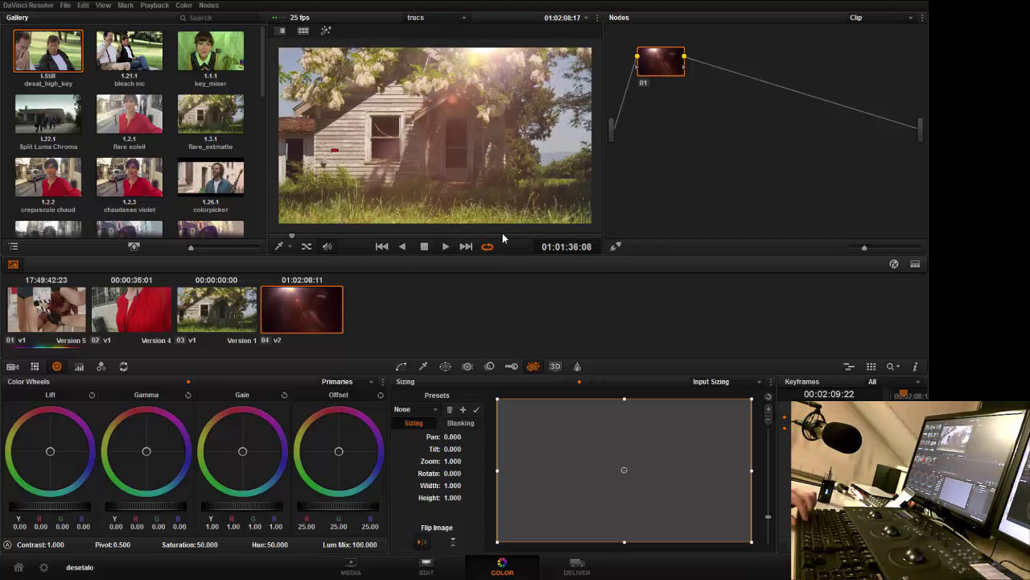
{"action": "key", "text": "space"}
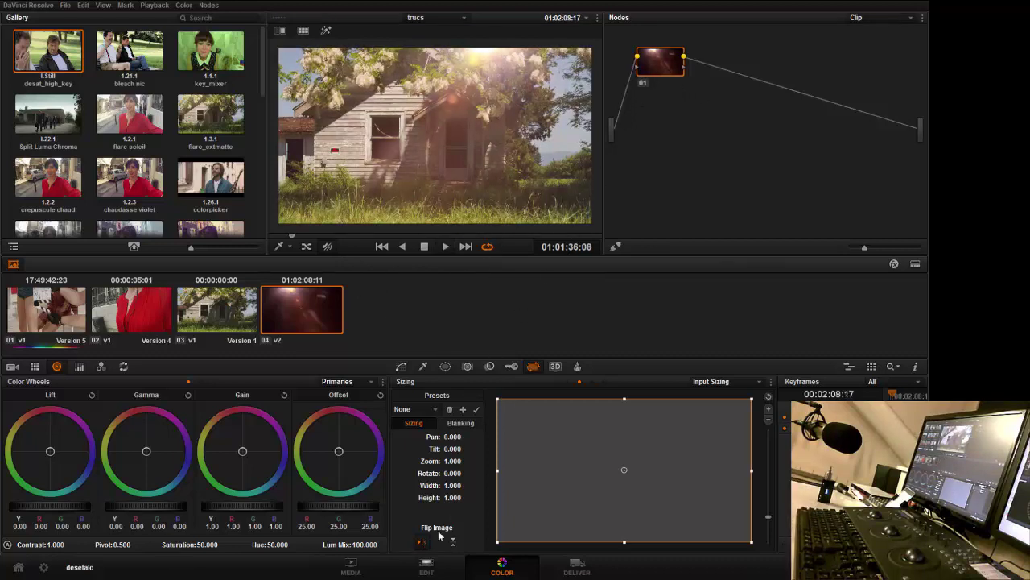
Set the flare's Input Sizing Zoom to 1.188 and Pan to 375.500, and play the result in an enlarged viewer
{"action": "left_click_drag", "start_coordinate": [456, 461], "coordinate": [513, 461]}
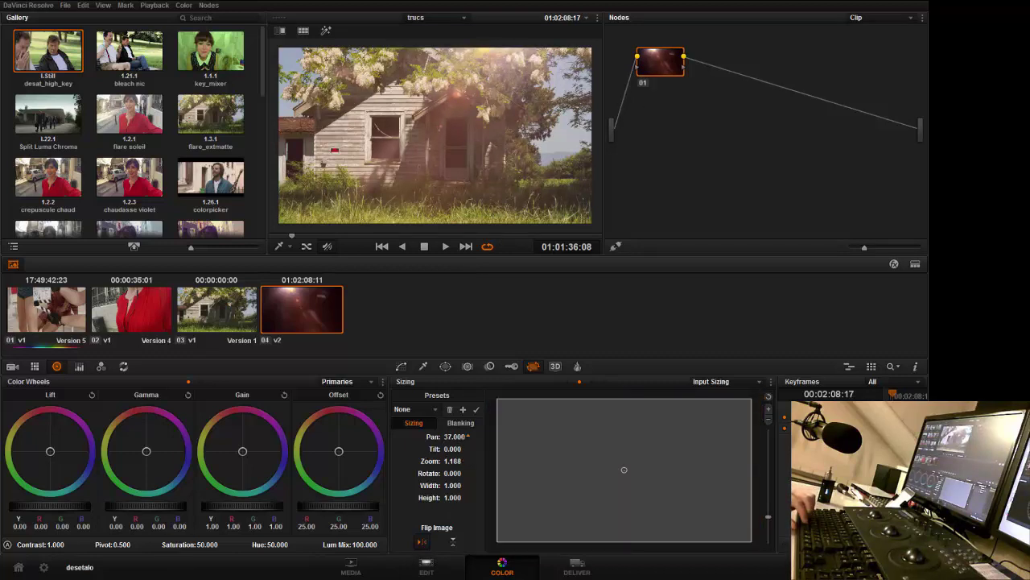
{"action": "left_click_drag", "start_coordinate": [455, 436], "coordinate": [718, 436]}
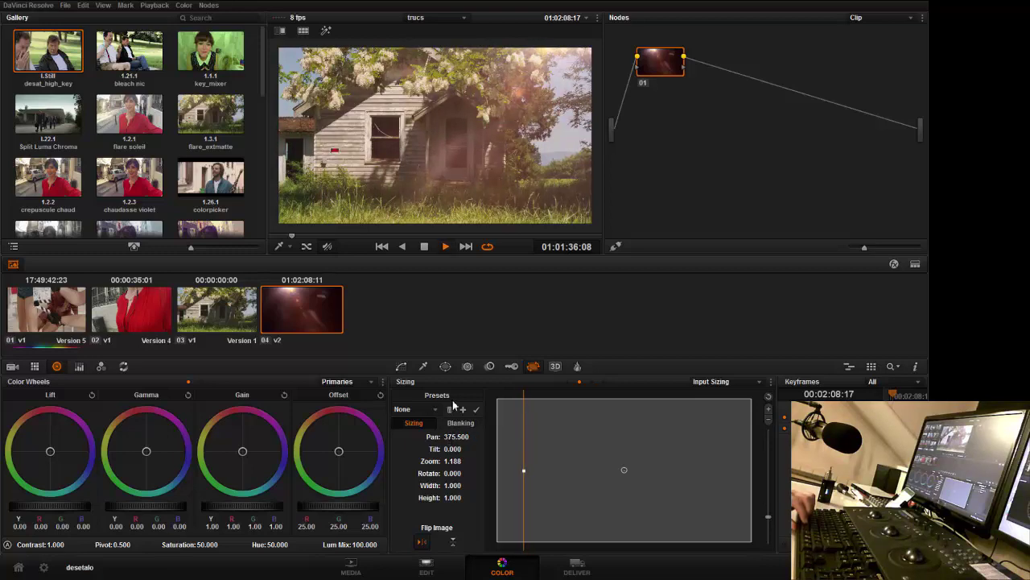
{"action": "key", "text": "space"}
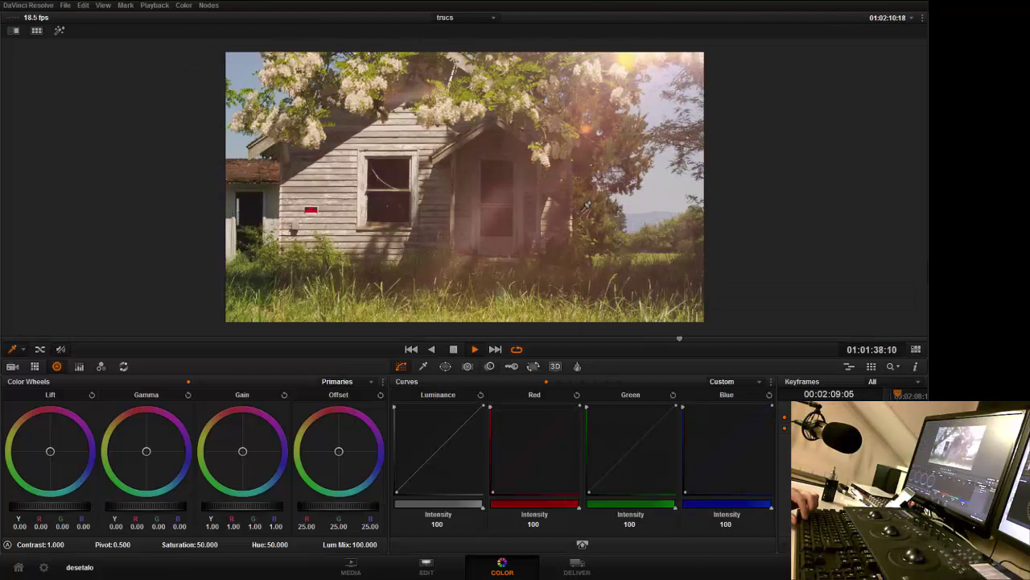
{"action": "key", "text": "space"}
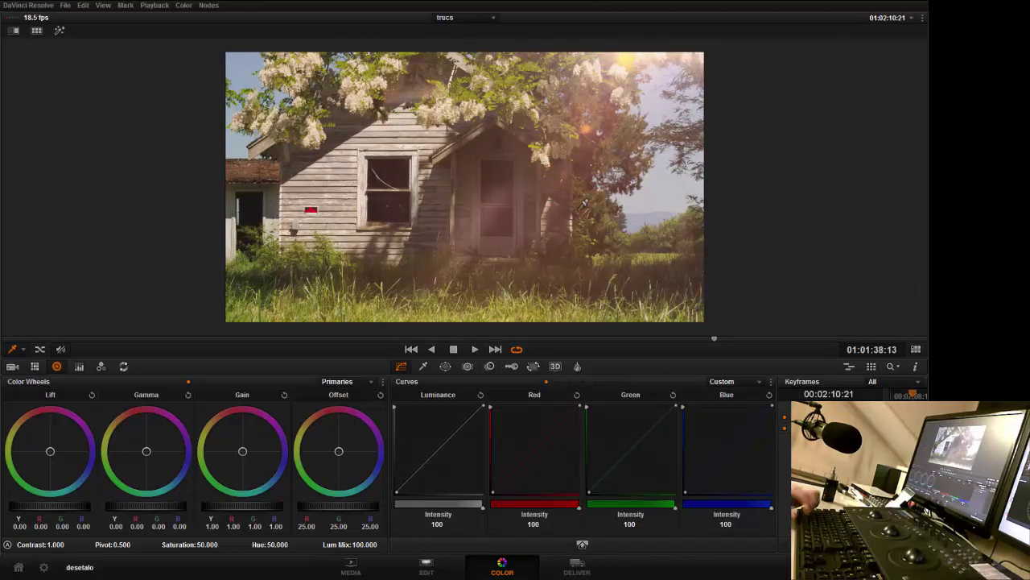
Add contrast to the flare with an S-shaped custom curve and cool its Offset to 12.51 red, 27.10 green and 38.28 blue
{"action": "left_click_drag", "start_coordinate": [429, 461], "coordinate": [432, 475]}
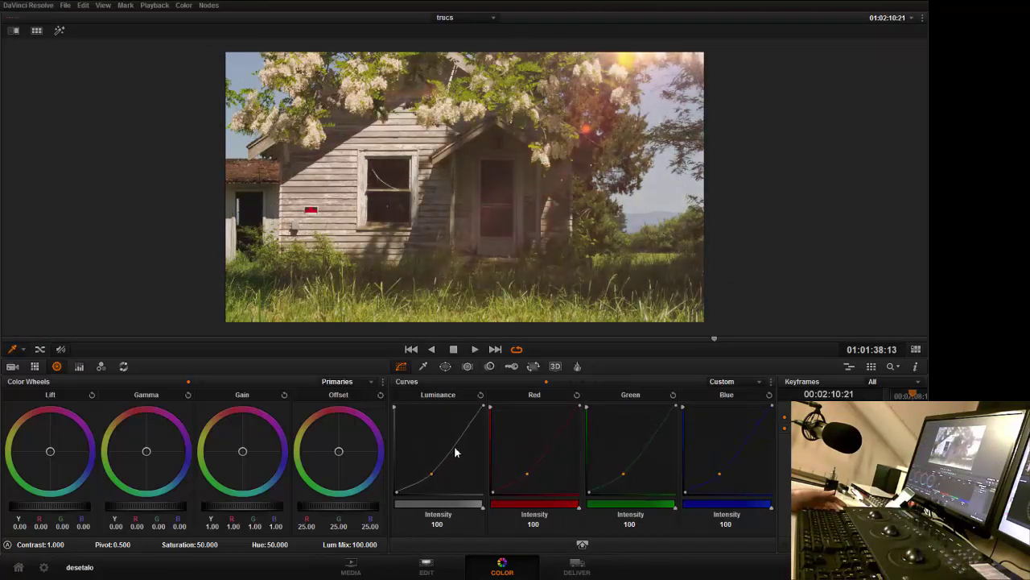
{"action": "left_click", "coordinate": [455, 444]}
{"action": "left_click_drag", "start_coordinate": [432, 478], "coordinate": [433, 484]}
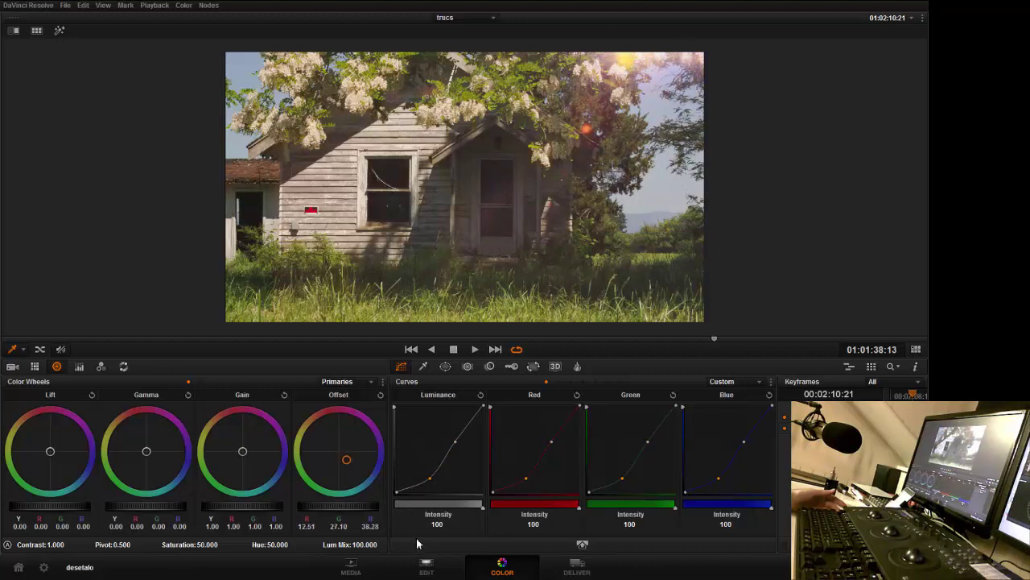
Compare the shot with the flare's grade off and on, and play it from the start
{"action": "key", "text": "ctrl+d"}
{"action": "key", "text": "ctrl+d"}
{"action": "left_click_drag", "start_coordinate": [407, 339], "coordinate": [135, 338]}
{"action": "key", "text": "space"}
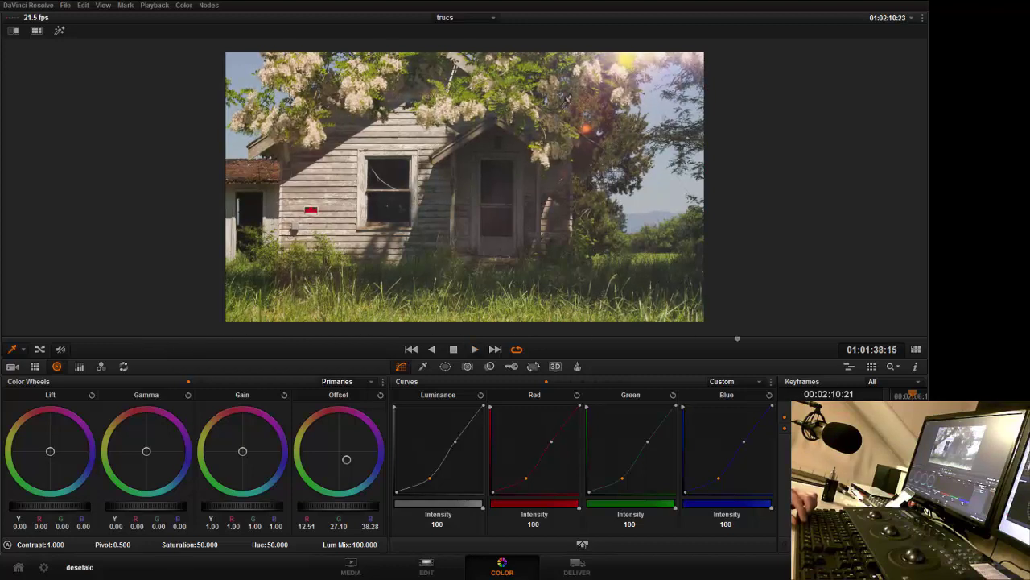
{"action": "key", "text": "space"}
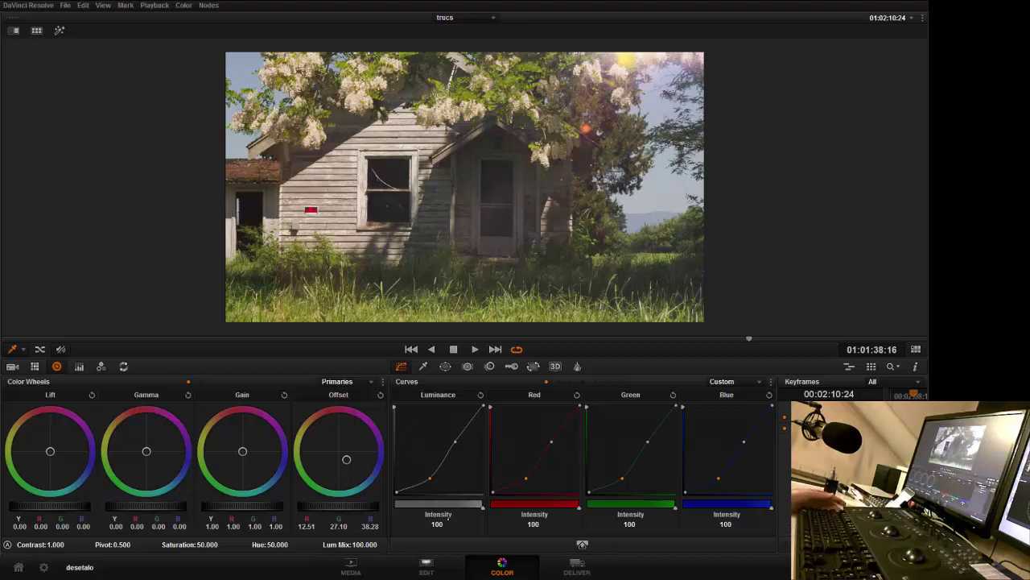
In the Edit page, change the flare clip's speed to 30% of frame rate and play the house shot
{"action": "left_click", "coordinate": [427, 567]}
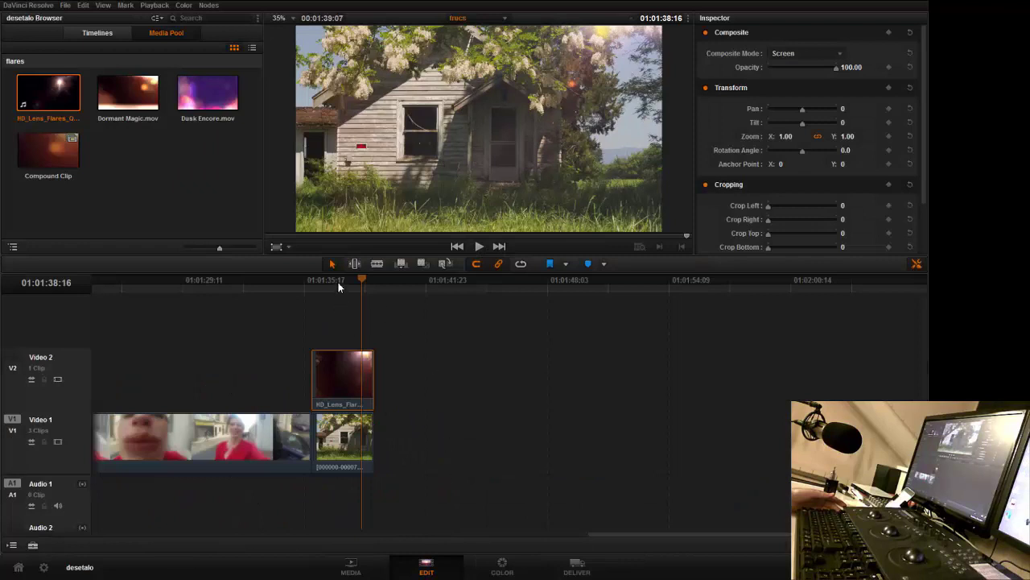
{"action": "left_click", "coordinate": [334, 282]}
{"action": "right_click", "coordinate": [343, 364]}
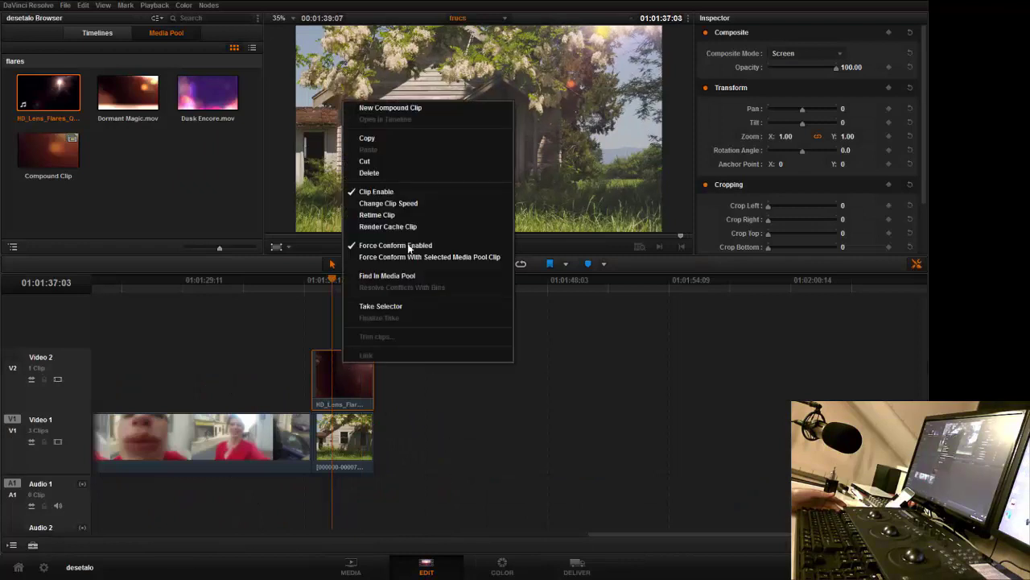
{"action": "left_click", "coordinate": [417, 205]}
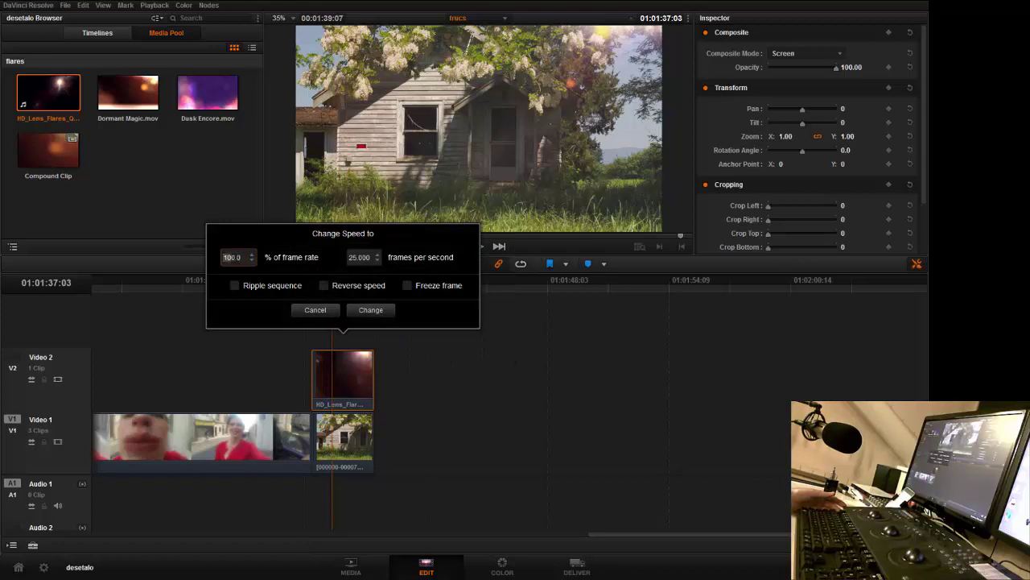
{"action": "type", "text": "0"}
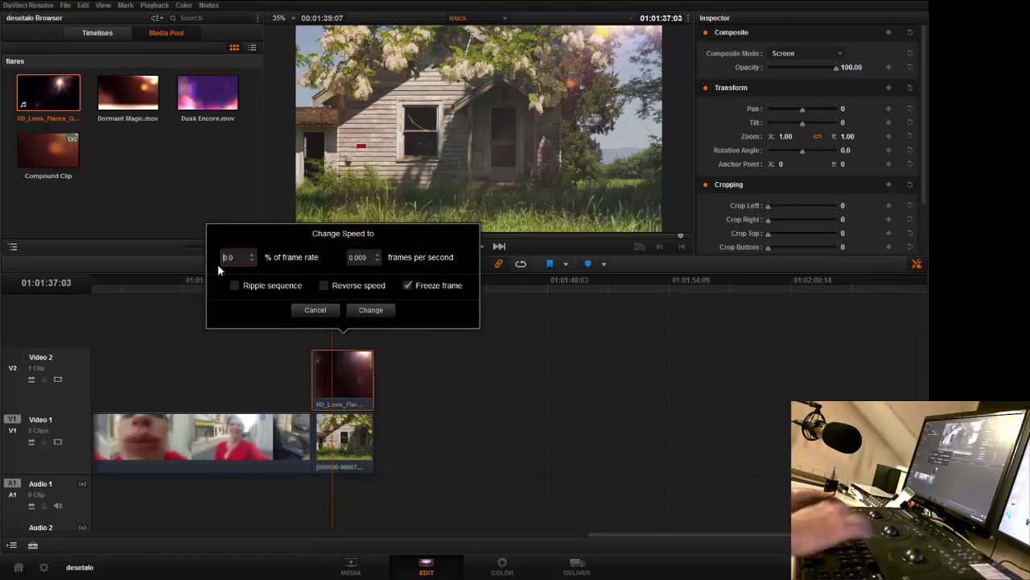
{"action": "type", "text": "3"}
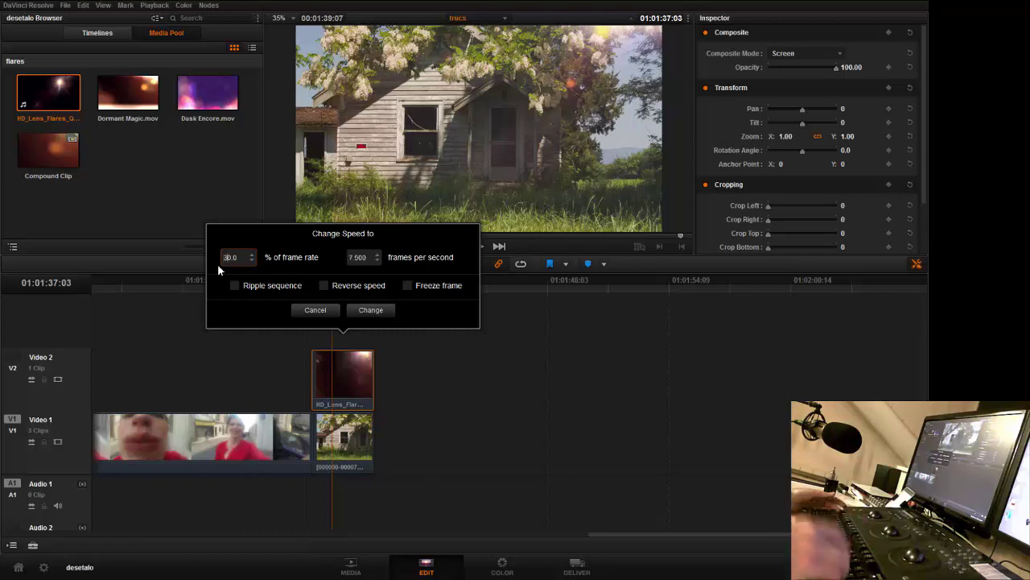
{"action": "left_click", "coordinate": [369, 310]}
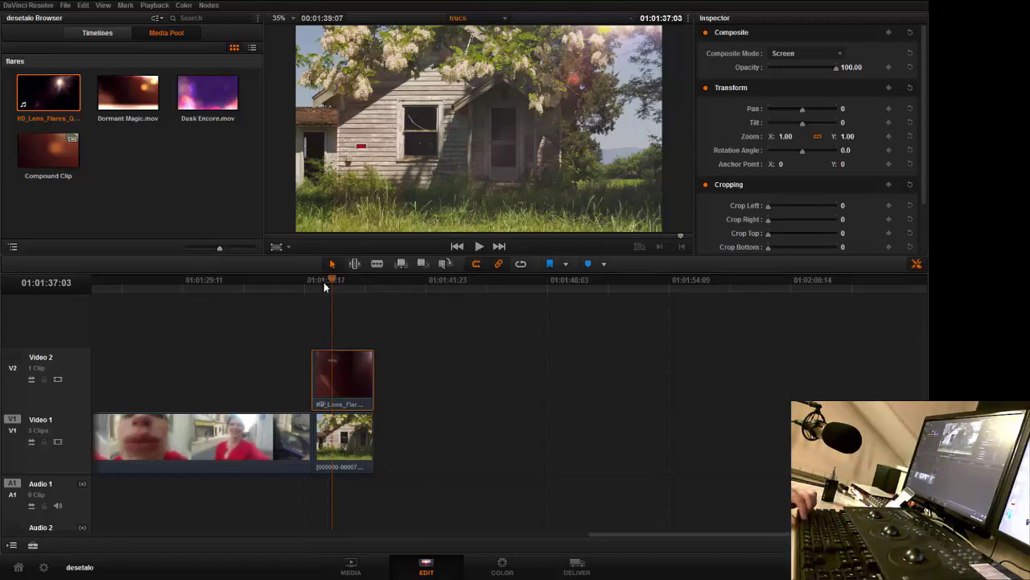
{"action": "left_click_drag", "start_coordinate": [325, 287], "coordinate": [318, 288]}
{"action": "key", "text": "space"}
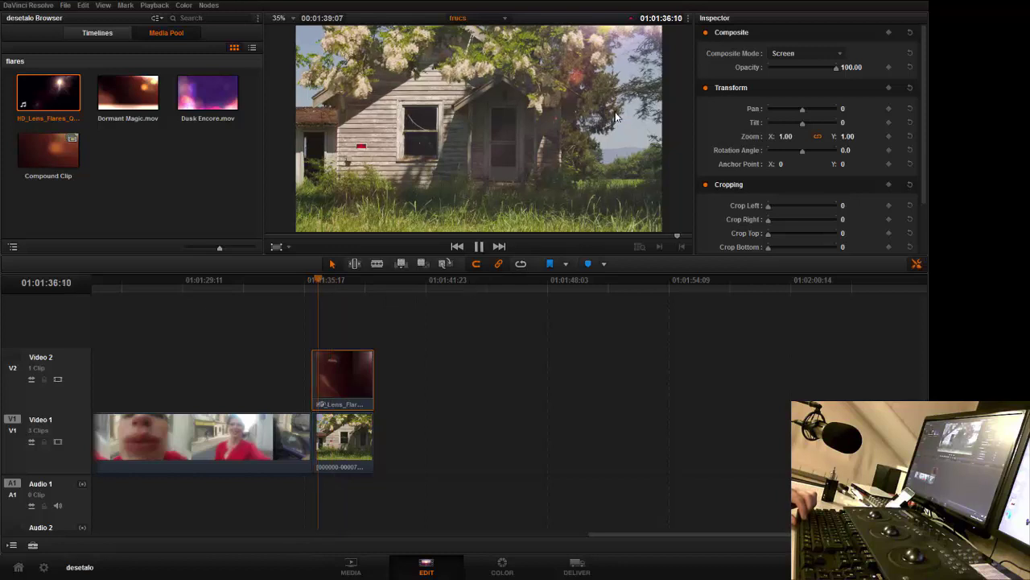
{"action": "key", "text": "space"}
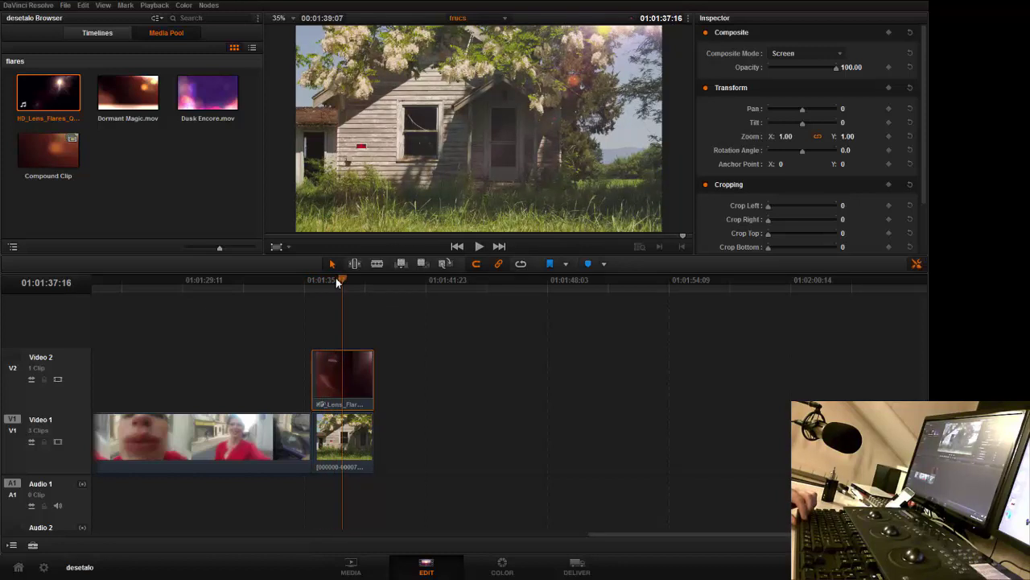
Set the flare clip's Composite Mode to Normal and play the flare on its own to check its motion
{"action": "left_click", "coordinate": [313, 287]}
{"action": "left_click", "coordinate": [805, 52]}
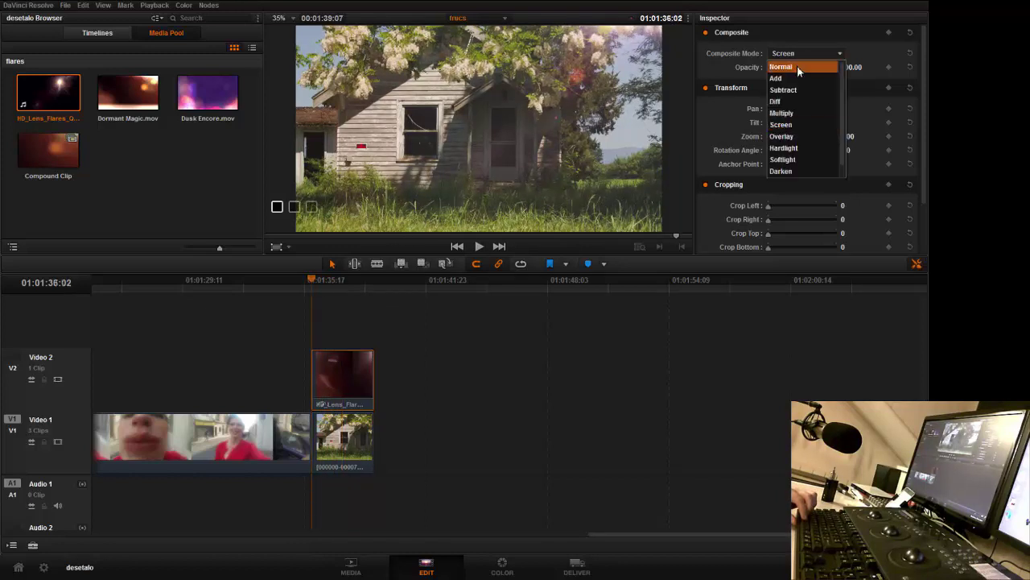
{"action": "left_click", "coordinate": [797, 65]}
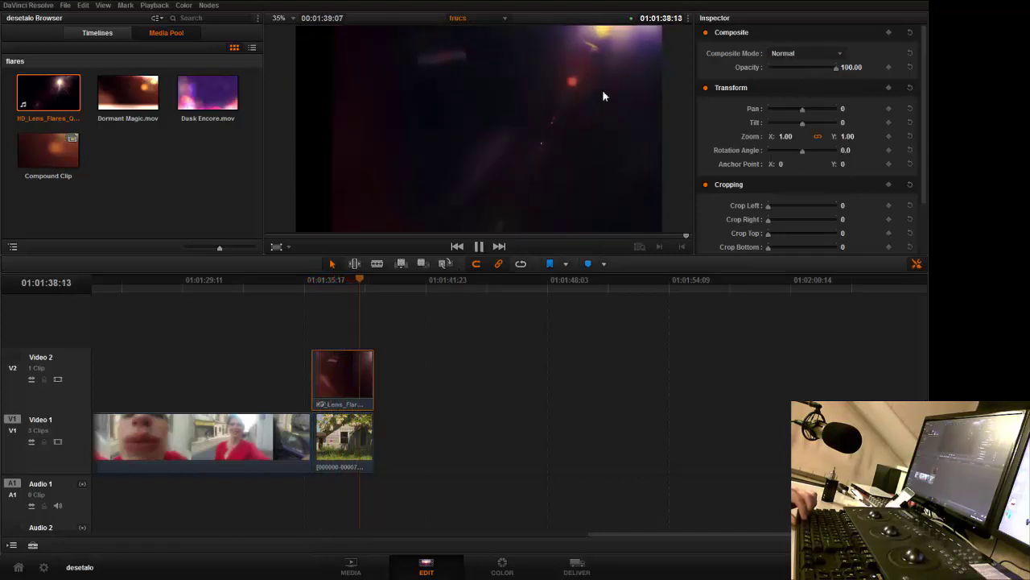
{"action": "key", "text": "space"}
{"action": "left_click", "coordinate": [315, 281]}
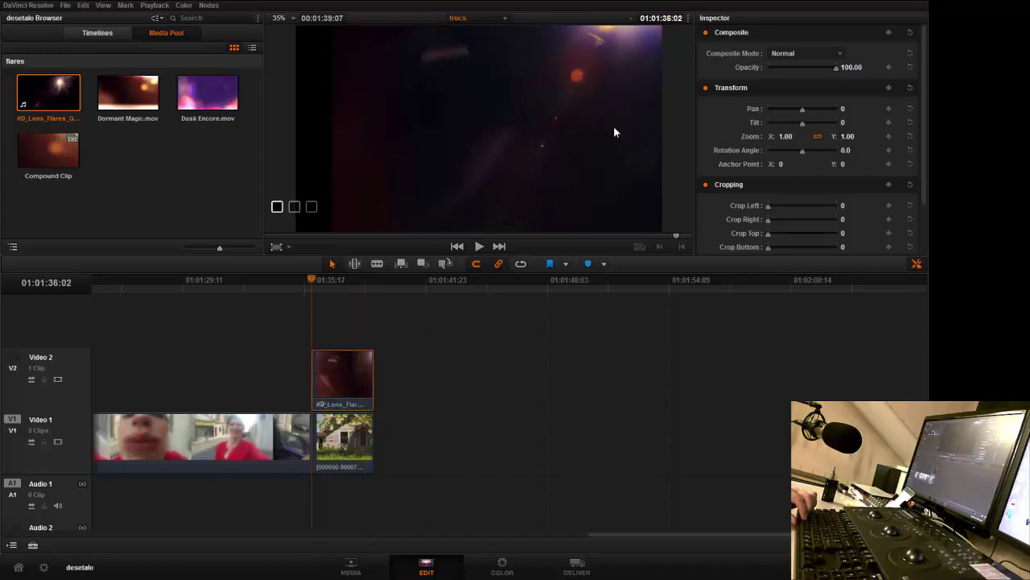
Set the flare clip's Retime Process to Optical Flow and play the slowed clip from its start
{"action": "left_click_drag", "start_coordinate": [925, 167], "coordinate": [923, 240]}
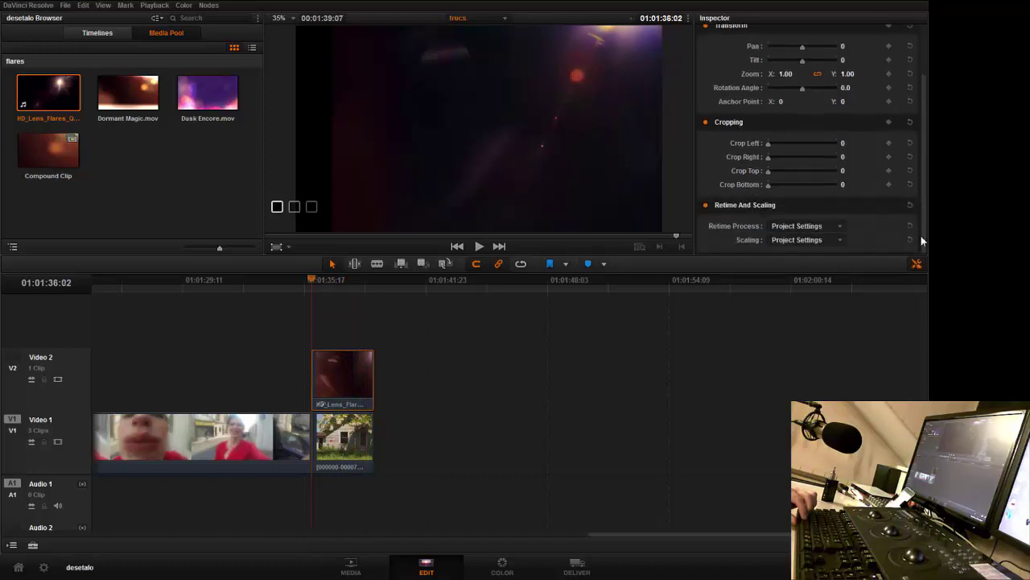
{"action": "left_click", "coordinate": [782, 226]}
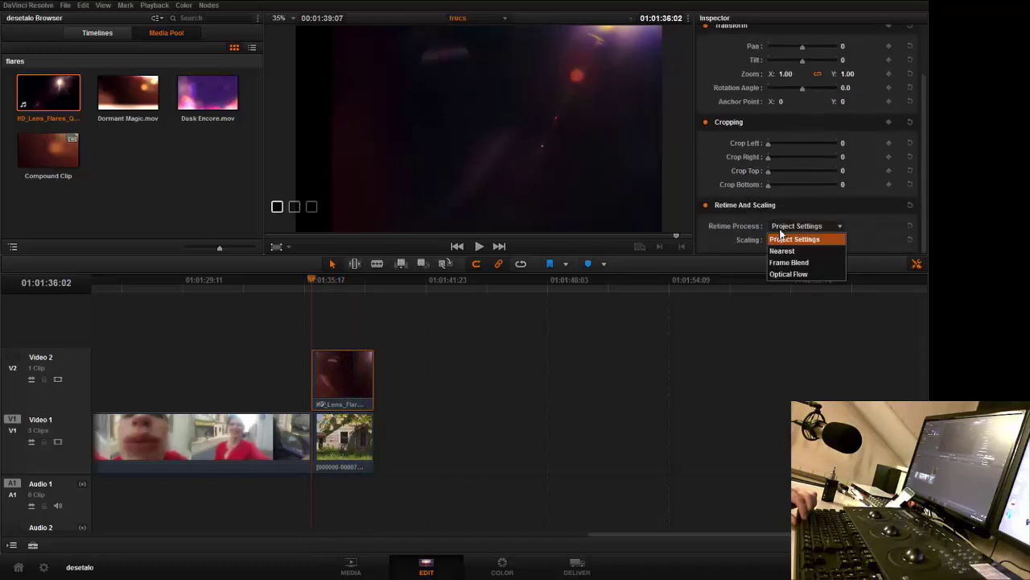
{"action": "left_click", "coordinate": [793, 276]}
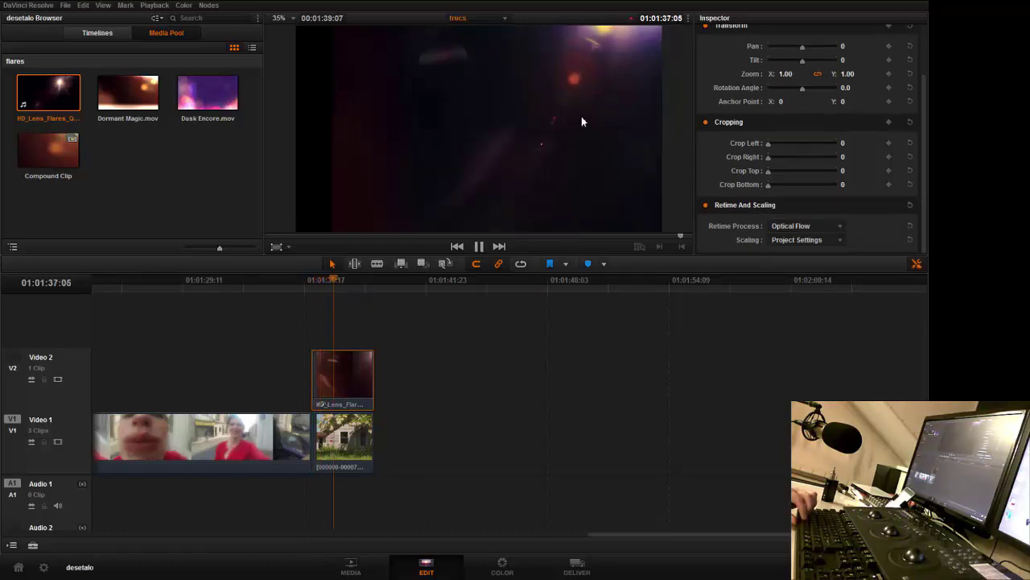
{"action": "key", "text": "space"}
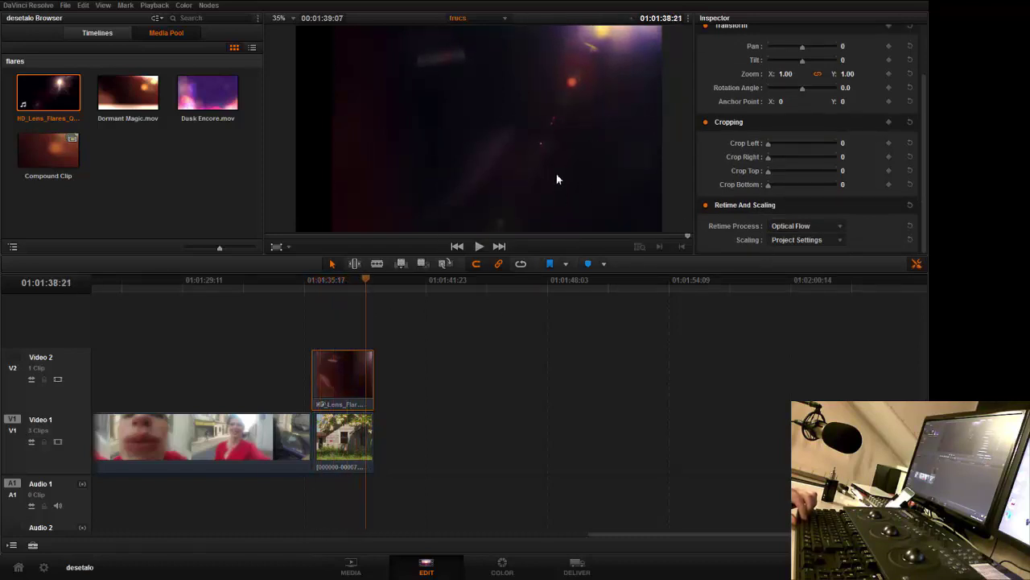
{"action": "left_click", "coordinate": [320, 283]}
{"action": "key", "text": "space"}
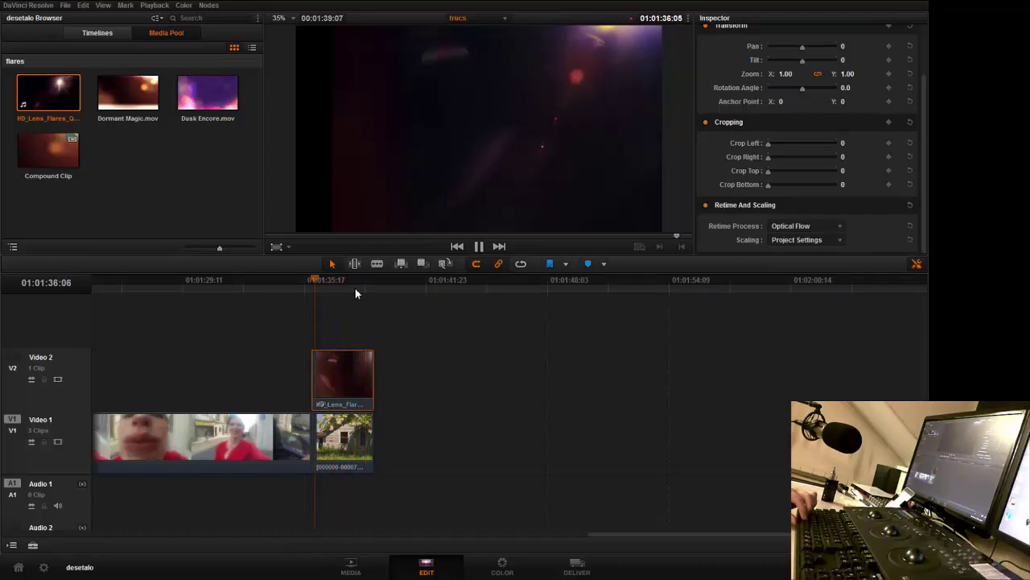
{"action": "key", "text": "space"}
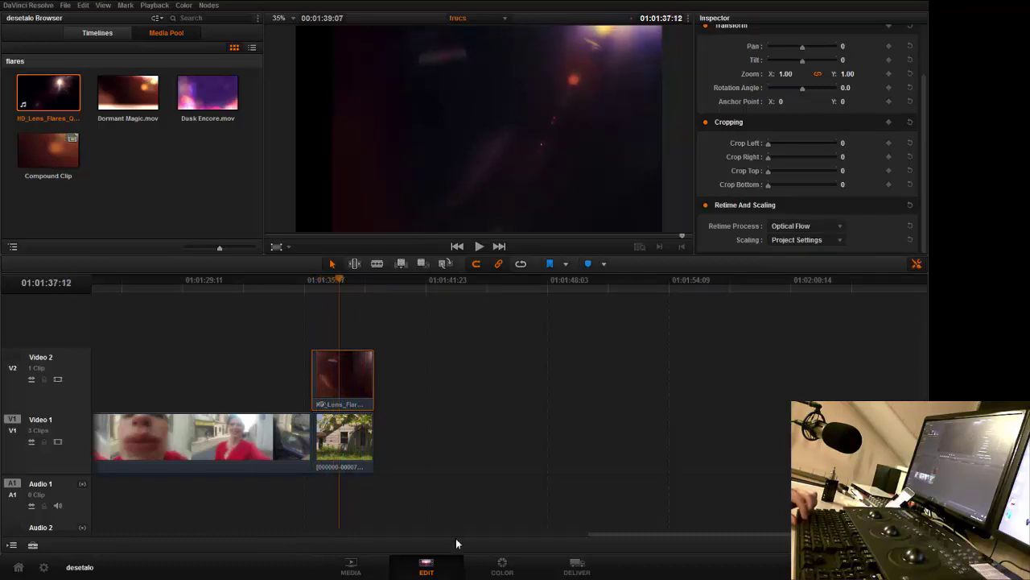
{"action": "left_click", "coordinate": [499, 574]}
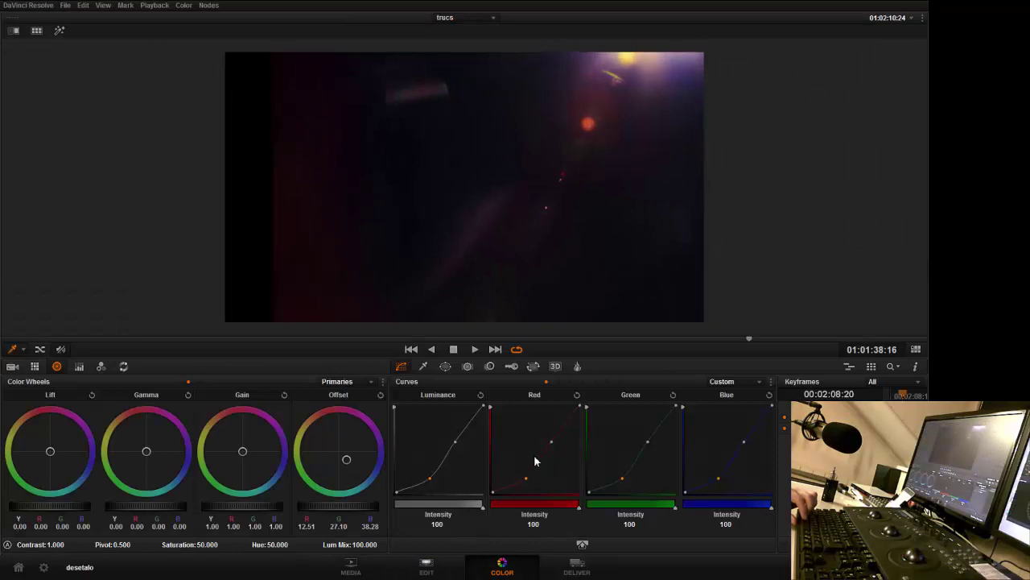
{"action": "left_click", "coordinate": [427, 567]}
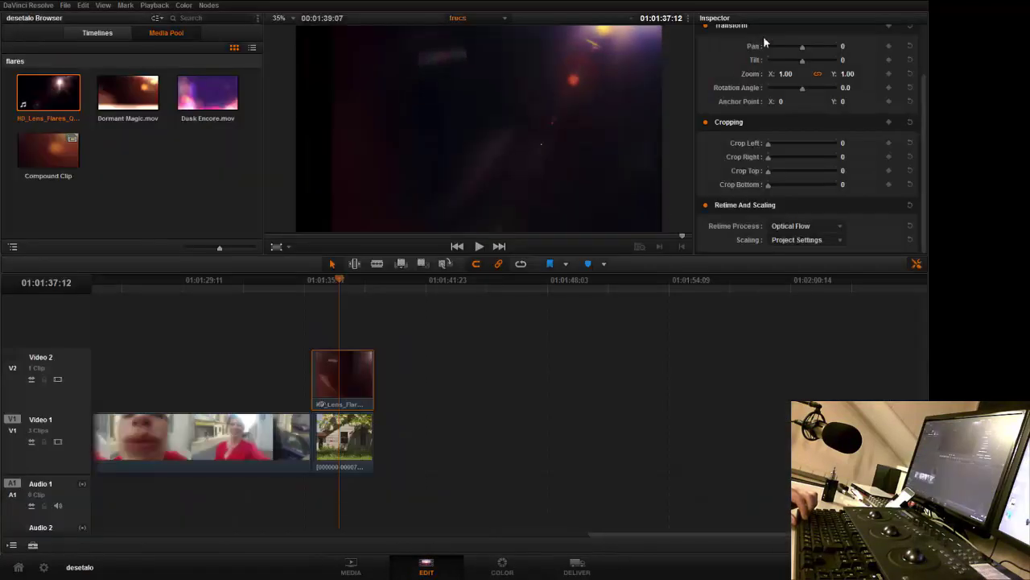
Set the flare clip's Composite Mode back to Screen and review the house shot in the Color page
{"action": "scroll", "coordinate": [918, 109], "scroll_direction": "up", "scroll_amount": 3}
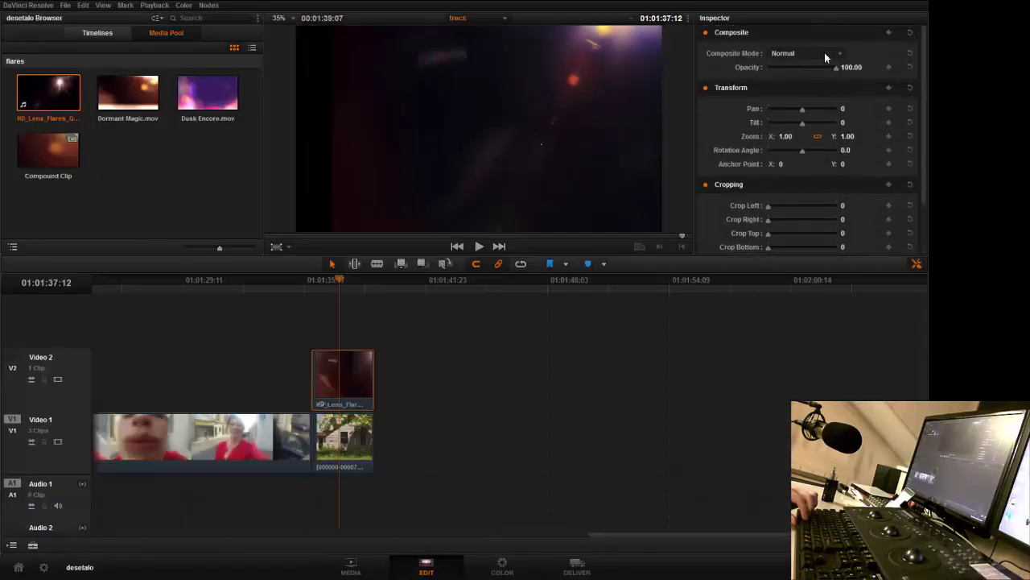
{"action": "left_click", "coordinate": [825, 53]}
{"action": "left_click", "coordinate": [798, 124]}
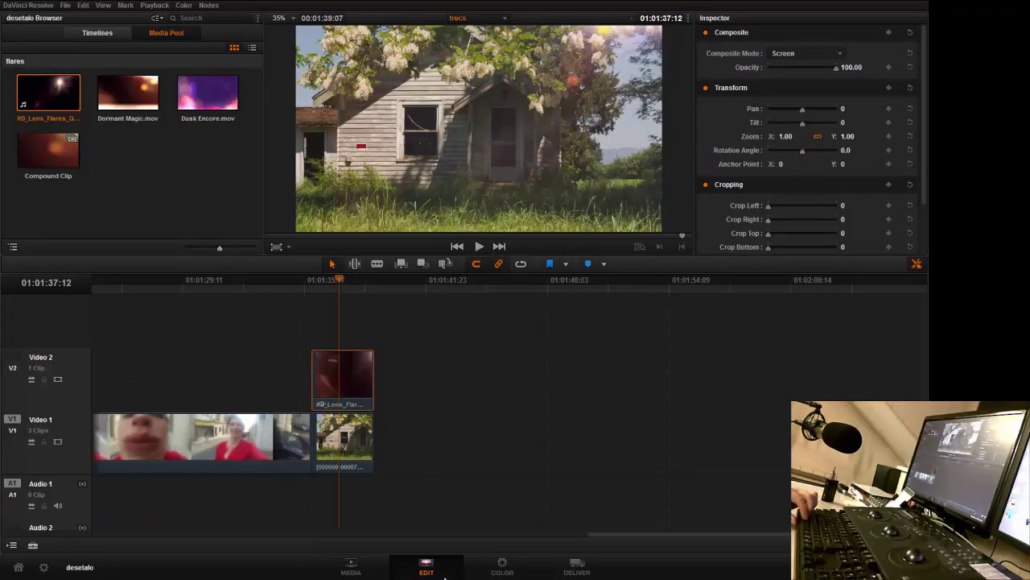
{"action": "left_click", "coordinate": [501, 566]}
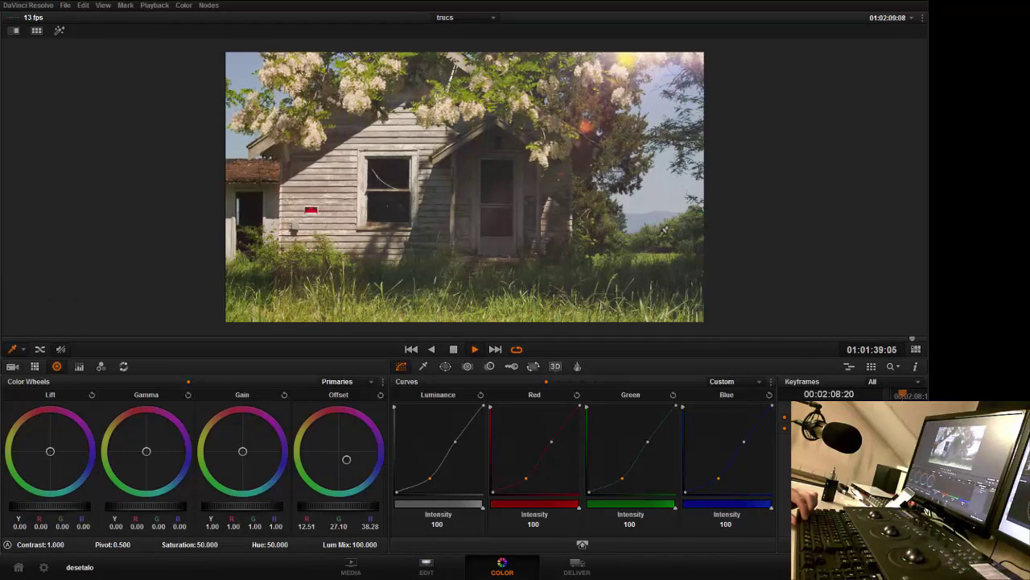
In the Edit page, change the flare clip's speed to Freeze frame and play the house shot in the Color page
{"action": "left_click", "coordinate": [427, 566]}
{"action": "right_click", "coordinate": [332, 407]}
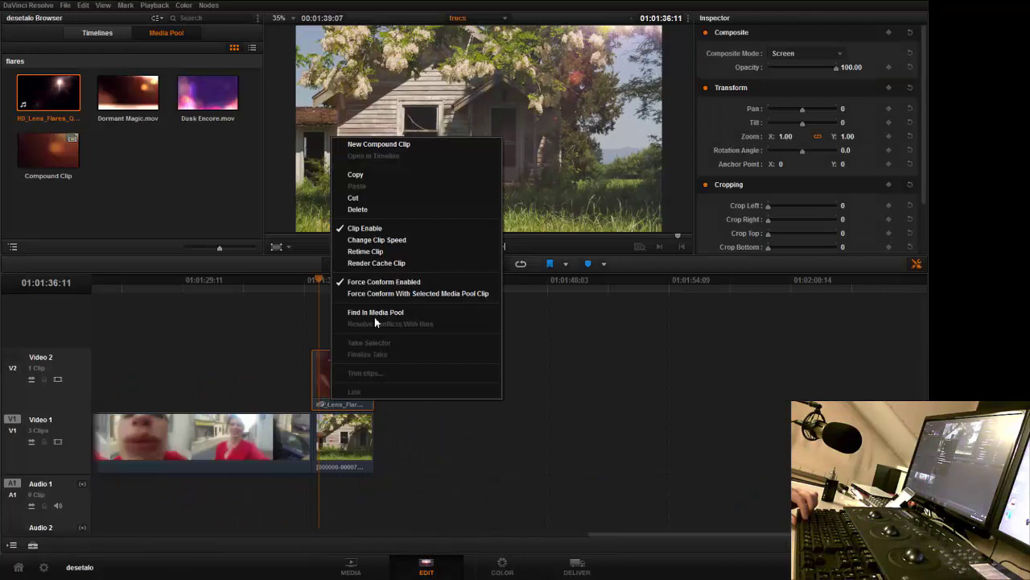
{"action": "left_click", "coordinate": [400, 240]}
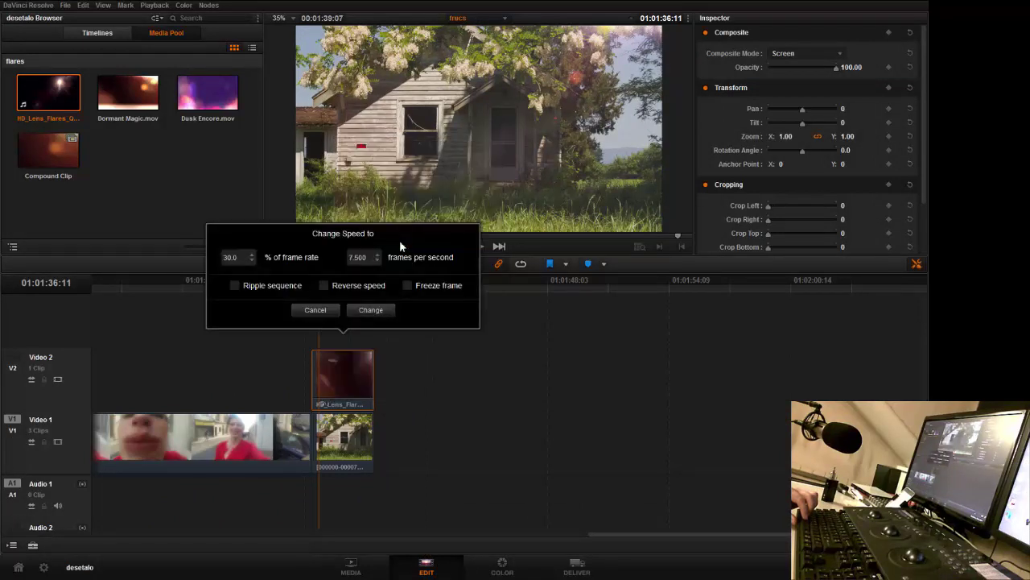
{"action": "left_click", "coordinate": [408, 286]}
{"action": "left_click", "coordinate": [370, 311]}
{"action": "left_click_drag", "start_coordinate": [335, 280], "coordinate": [369, 286]}
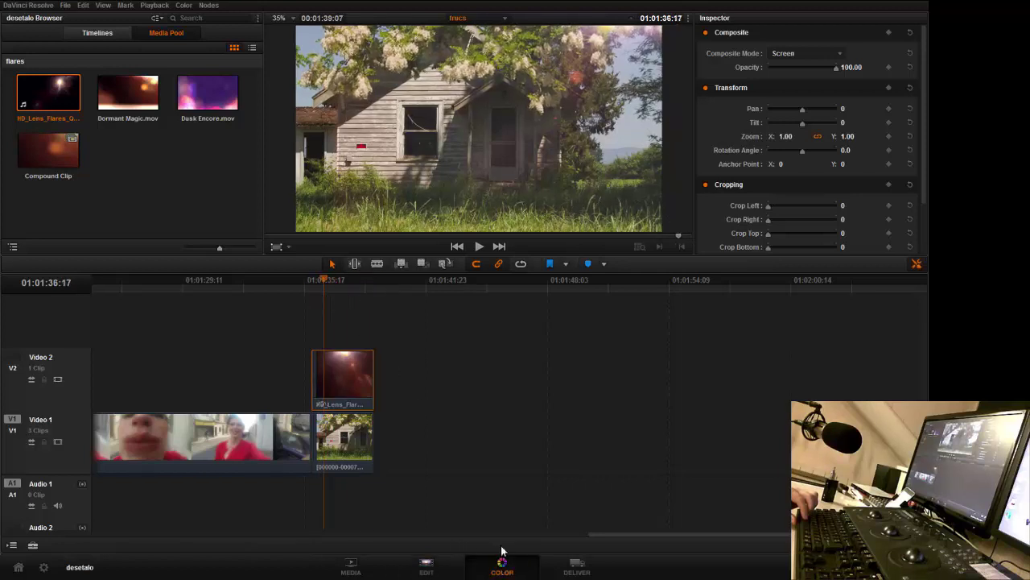
{"action": "left_click", "coordinate": [502, 563]}
{"action": "key", "text": "space"}
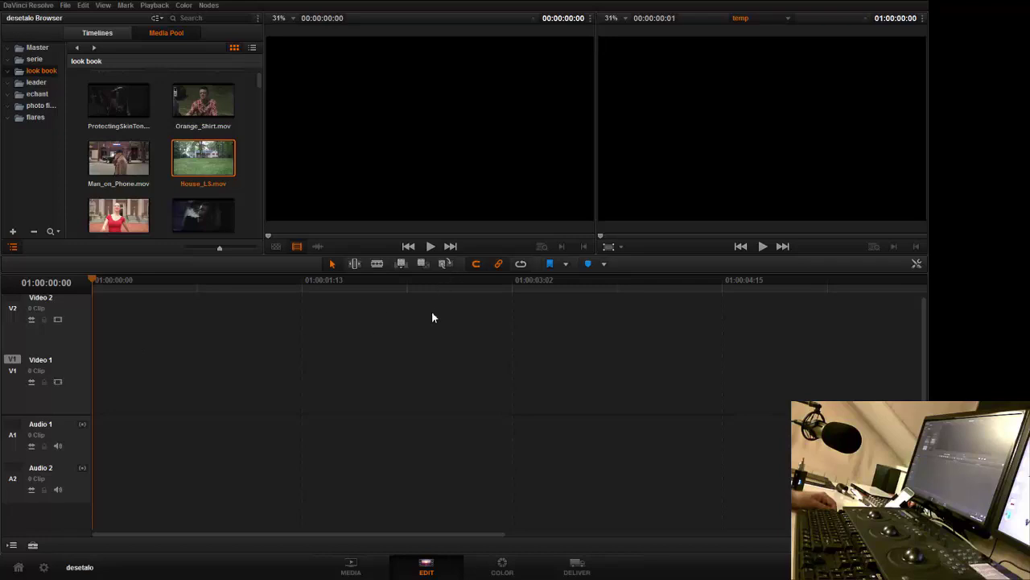
{"action": "left_click", "coordinate": [351, 566]}
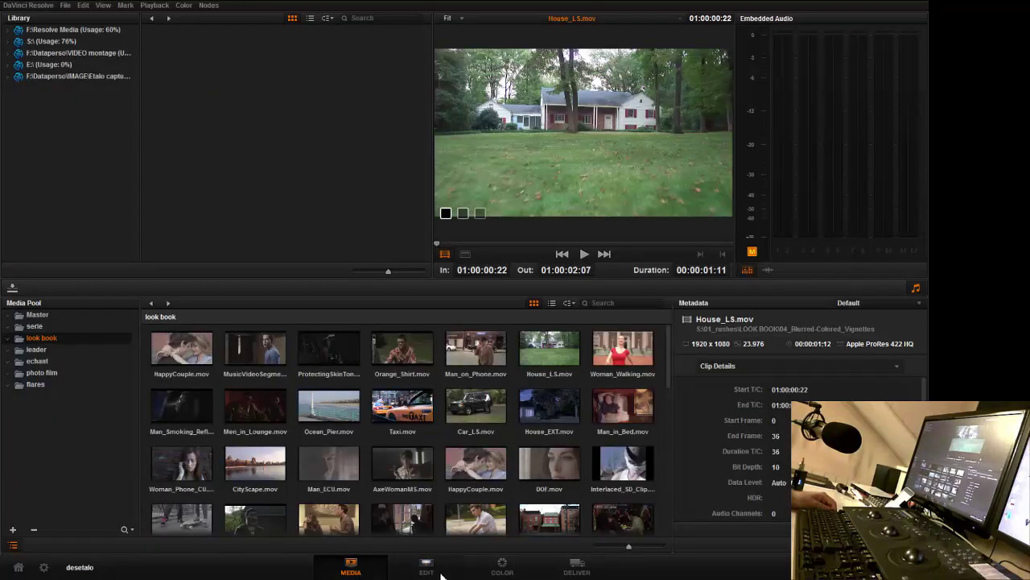
{"action": "left_click", "coordinate": [499, 568]}
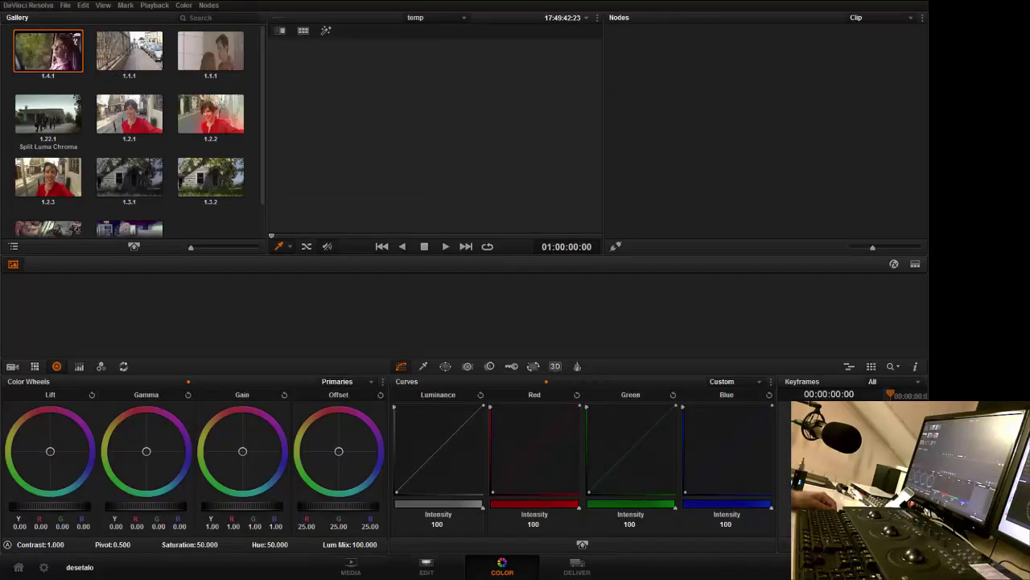
{"action": "left_click", "coordinate": [427, 565]}
Place Bearded_Man_Reverse.mov from the look book bin at the start of Video 1 and scrub through it
{"action": "scroll", "coordinate": [153, 157], "scroll_direction": "down", "scroll_amount": 3}
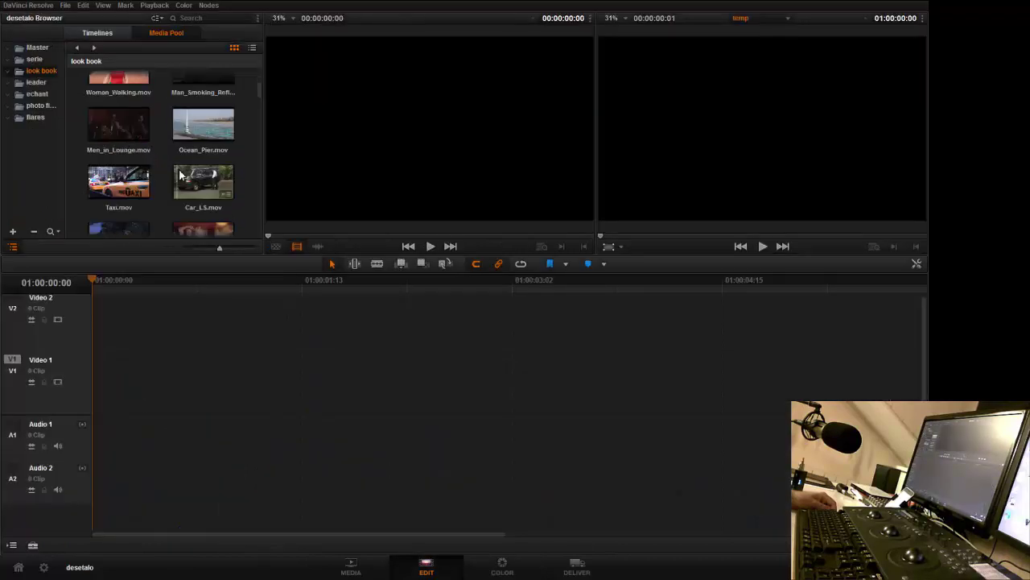
{"action": "scroll", "coordinate": [180, 174], "scroll_direction": "down", "scroll_amount": 2}
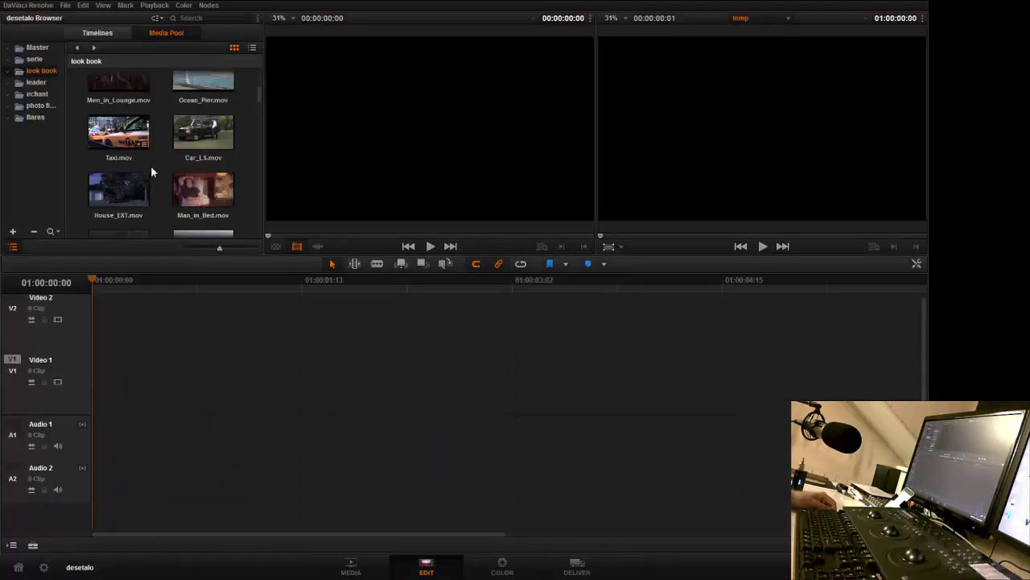
{"action": "scroll", "coordinate": [150, 165], "scroll_direction": "down", "scroll_amount": 4}
{"action": "scroll", "coordinate": [151, 171], "scroll_direction": "down", "scroll_amount": 1}
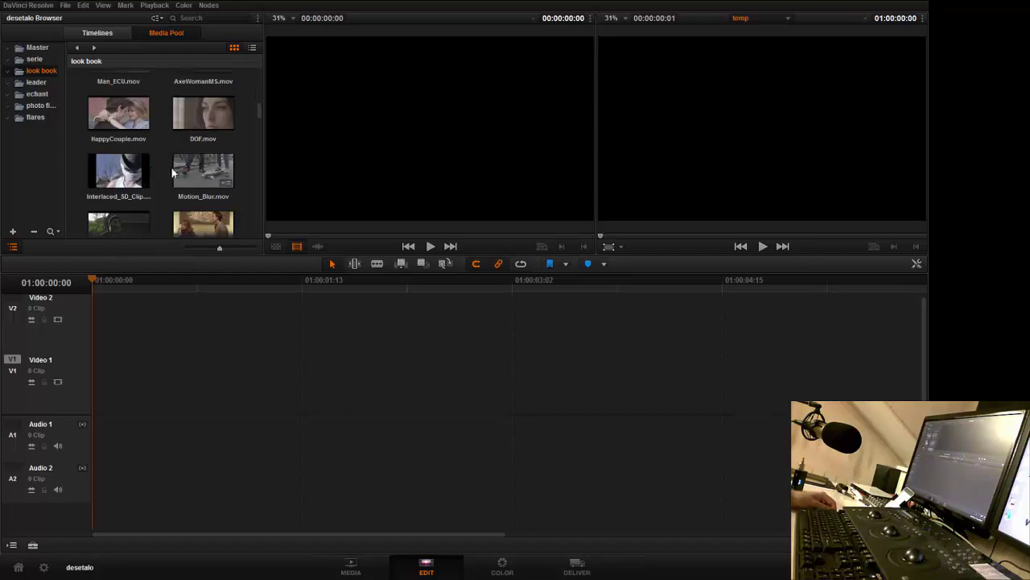
{"action": "scroll", "coordinate": [172, 167], "scroll_direction": "down", "scroll_amount": 2}
{"action": "left_click", "coordinate": [117, 139]}
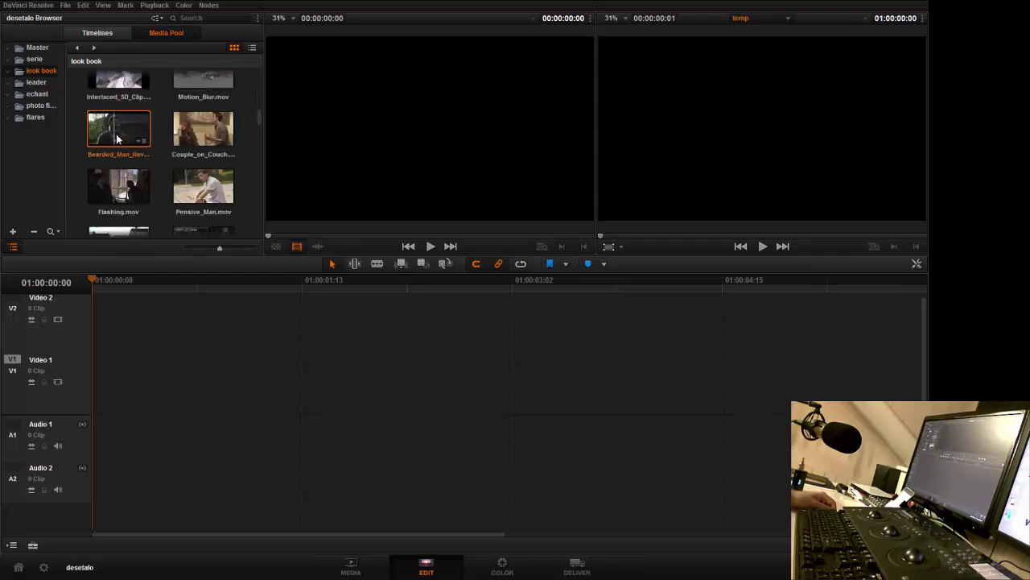
{"action": "left_click_drag", "start_coordinate": [116, 139], "coordinate": [93, 394]}
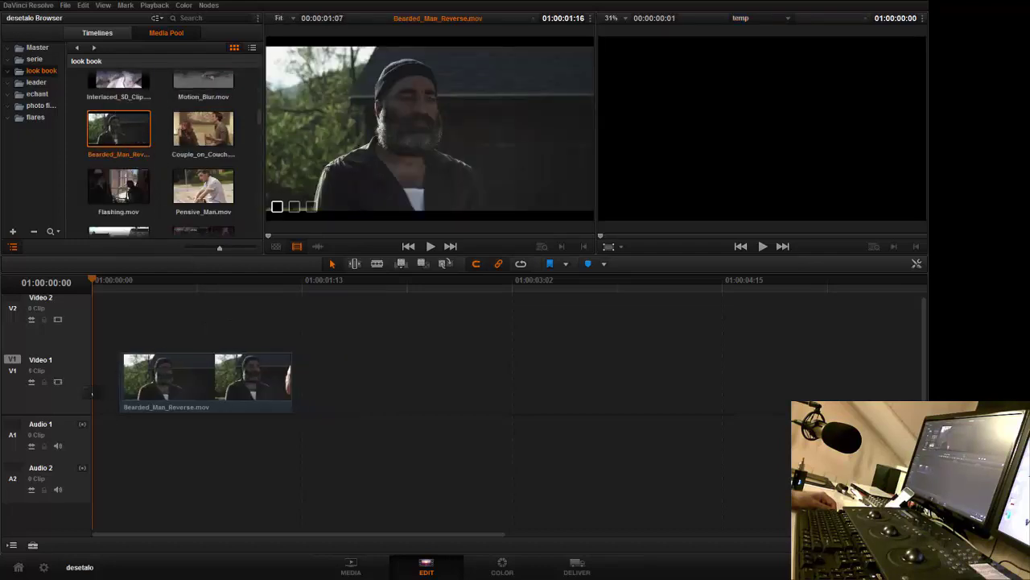
{"action": "left_click_drag", "start_coordinate": [135, 284], "coordinate": [125, 282]}
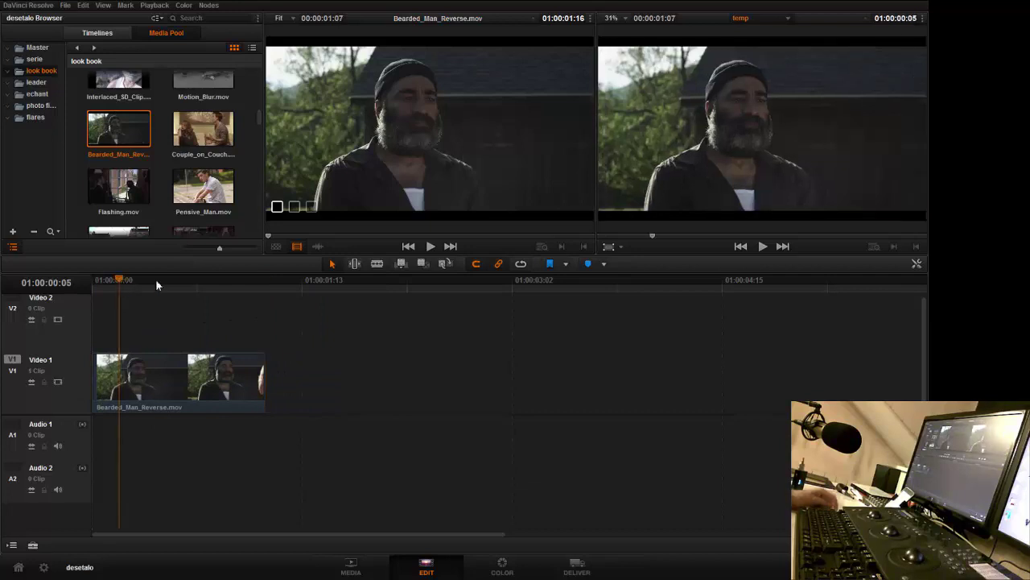
Mark a soft-glow section of HD_Lens_Flares_QuickTime_H.264.mov, about 00:00:04:20 long, and place it on Video 2 above the bearded man clip
{"action": "left_click", "coordinate": [36, 117]}
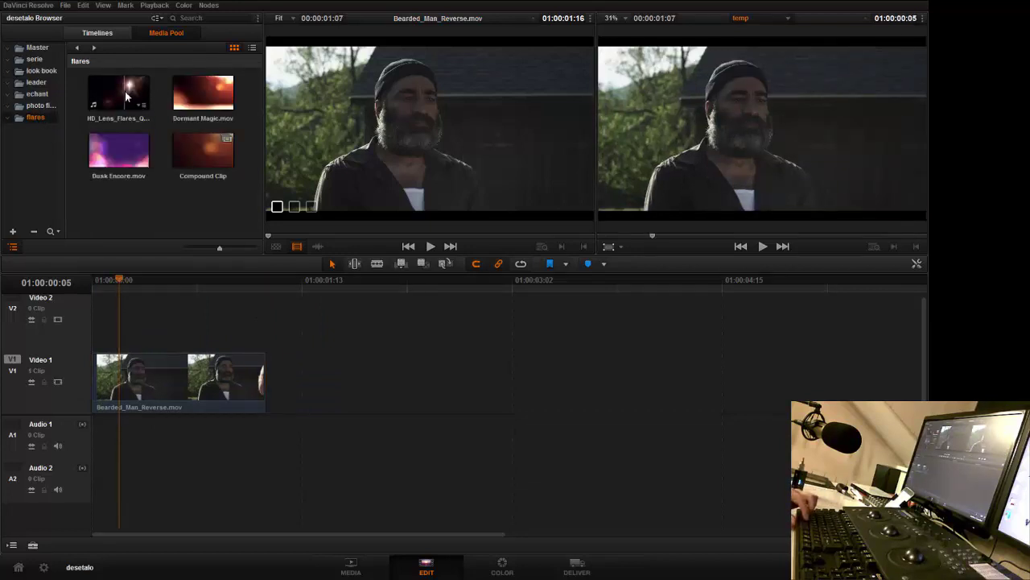
{"action": "left_click", "coordinate": [127, 96]}
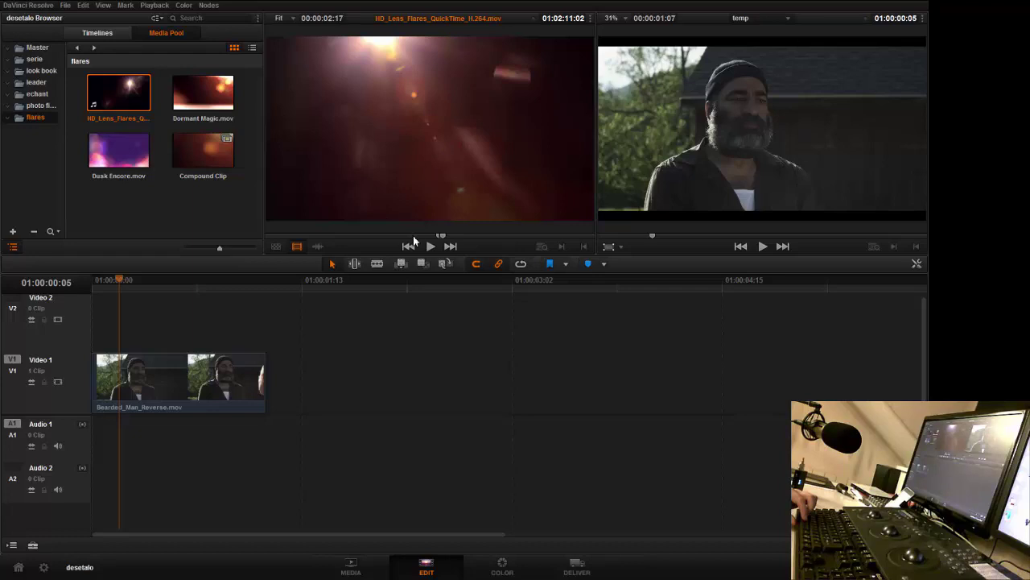
{"action": "left_click_drag", "start_coordinate": [411, 236], "coordinate": [354, 241]}
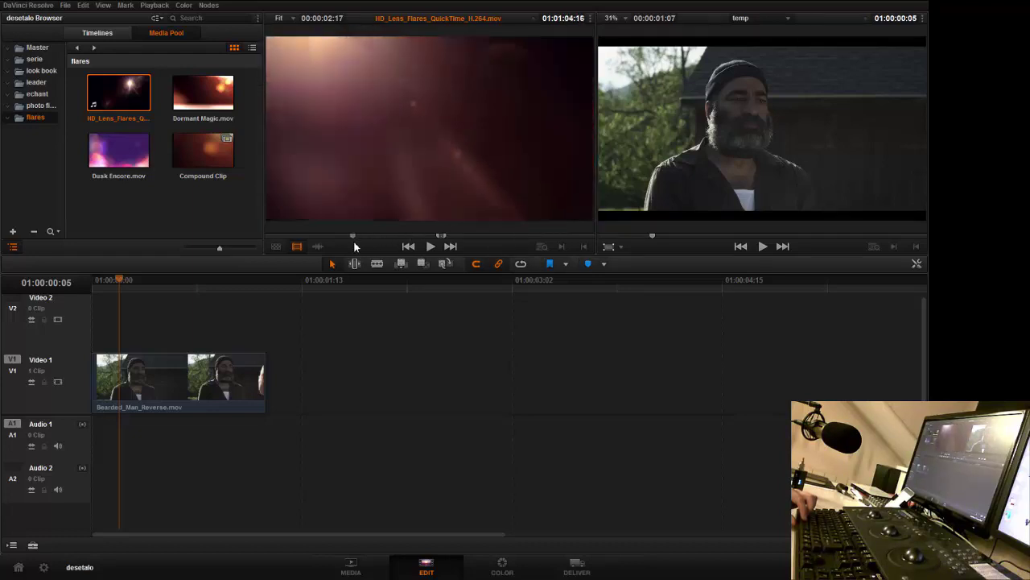
{"action": "key", "text": "j"}
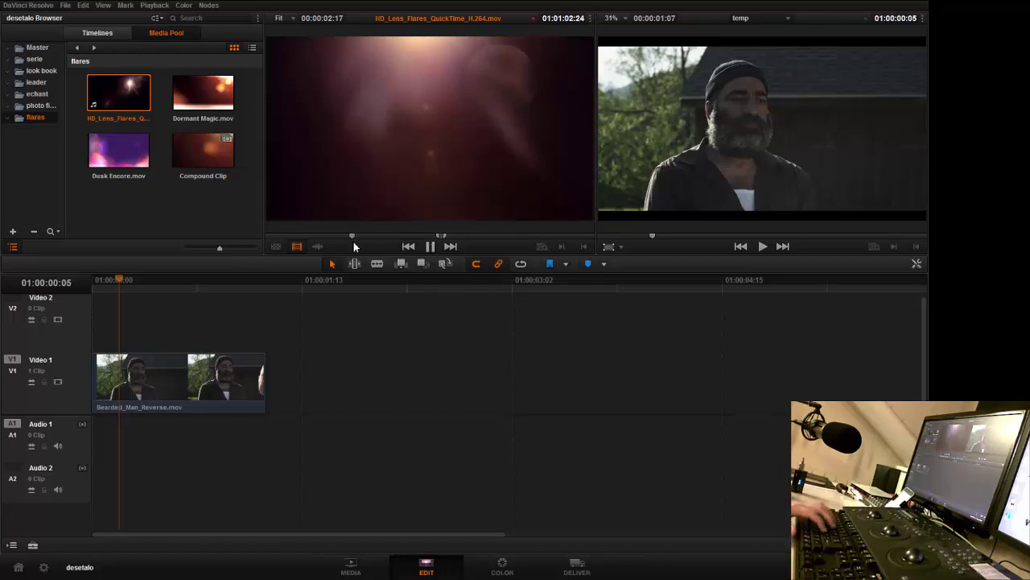
{"action": "key", "text": "l"}
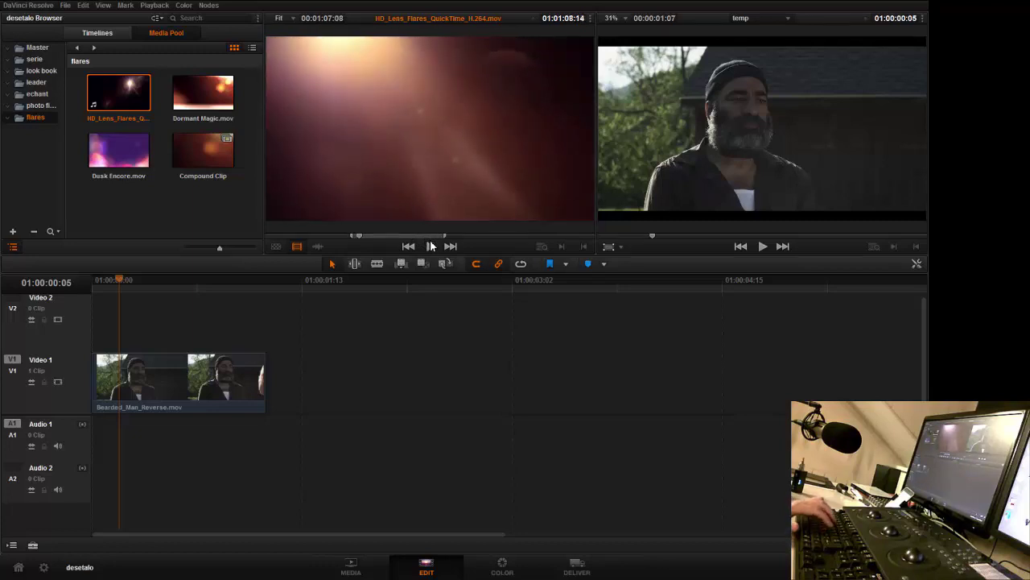
{"action": "key", "text": "o"}
{"action": "left_click_drag", "start_coordinate": [361, 175], "coordinate": [98, 344]}
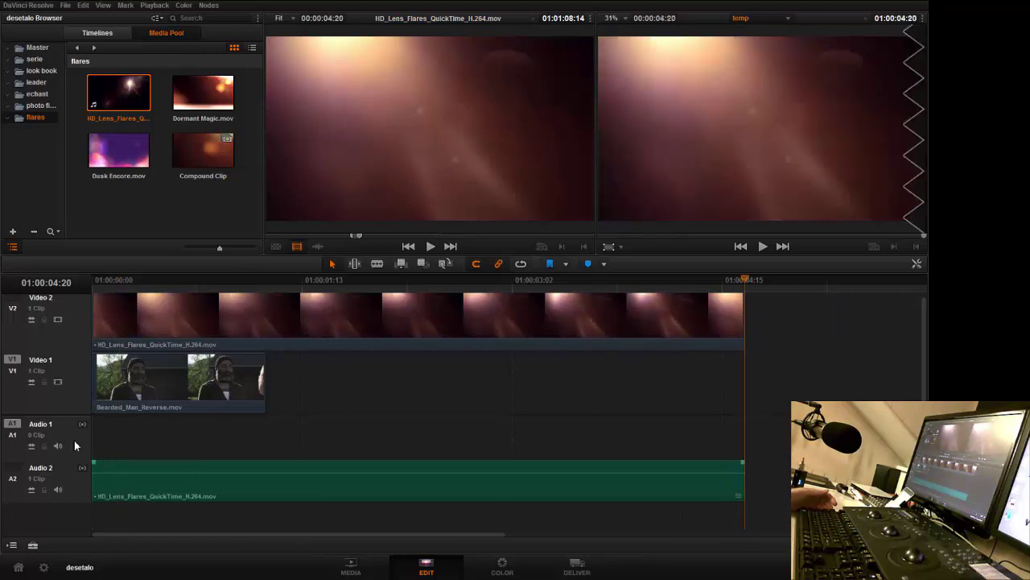
{"action": "left_click", "coordinate": [121, 483]}
{"action": "key", "text": "Delete"}
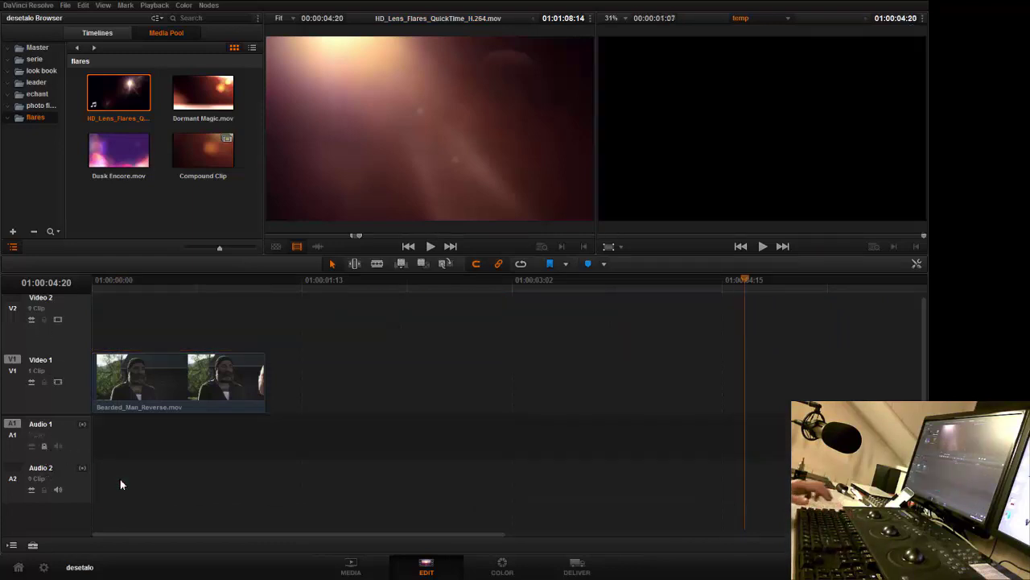
{"action": "key", "text": "ctrl+z"}
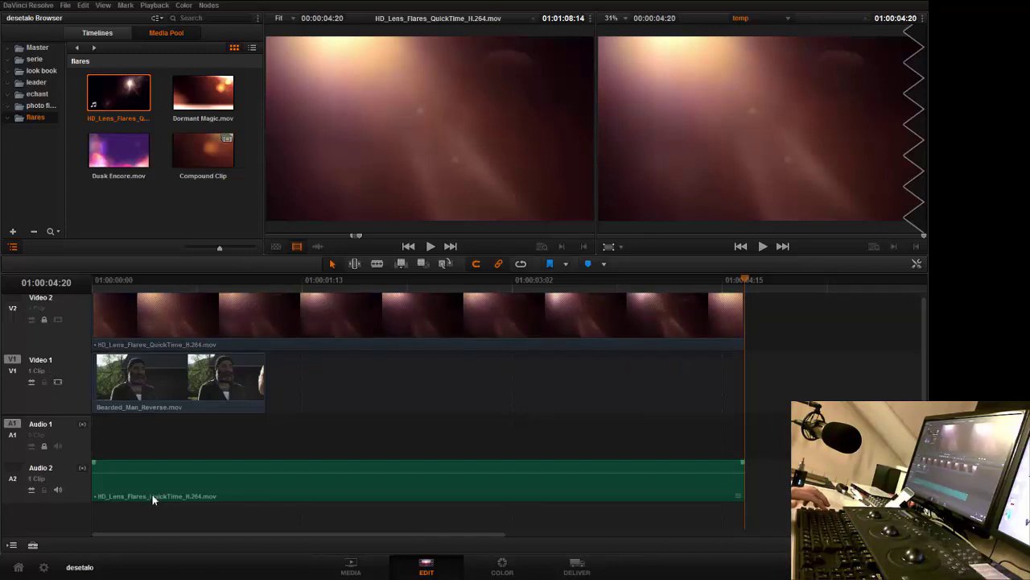
With Video 2 locked, delete the flare's audio from Audio 2, and unlock Video 2
{"action": "left_click", "coordinate": [152, 494]}
{"action": "key", "text": "Delete"}
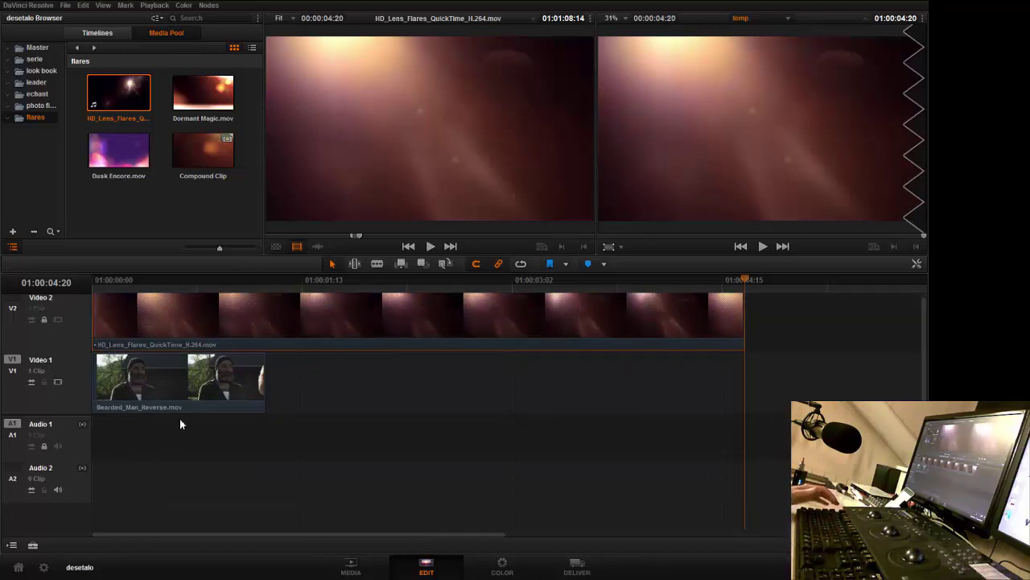
{"action": "scroll", "coordinate": [365, 432], "scroll_direction": "up", "scroll_amount": 2}
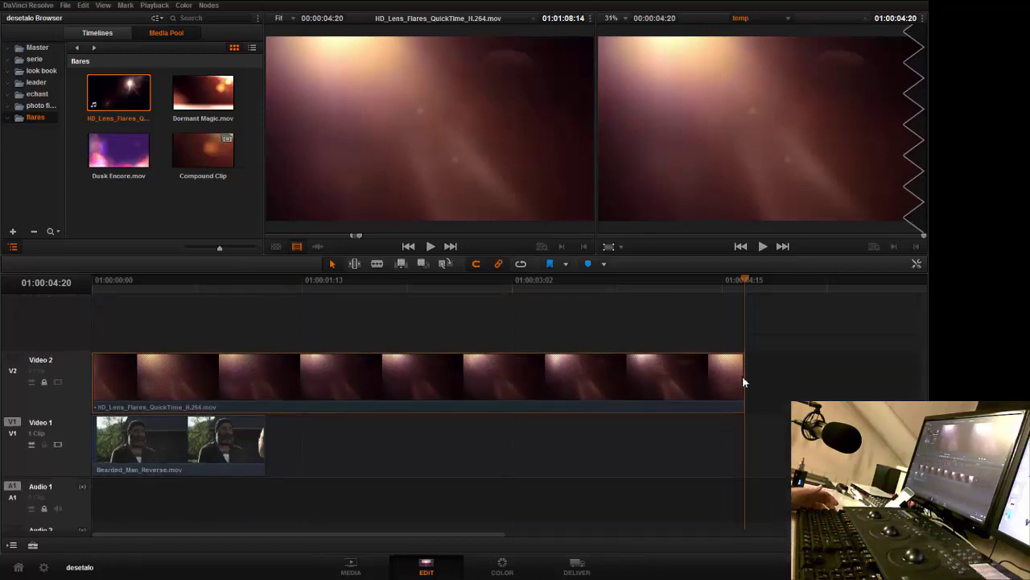
{"action": "left_click", "coordinate": [57, 384]}
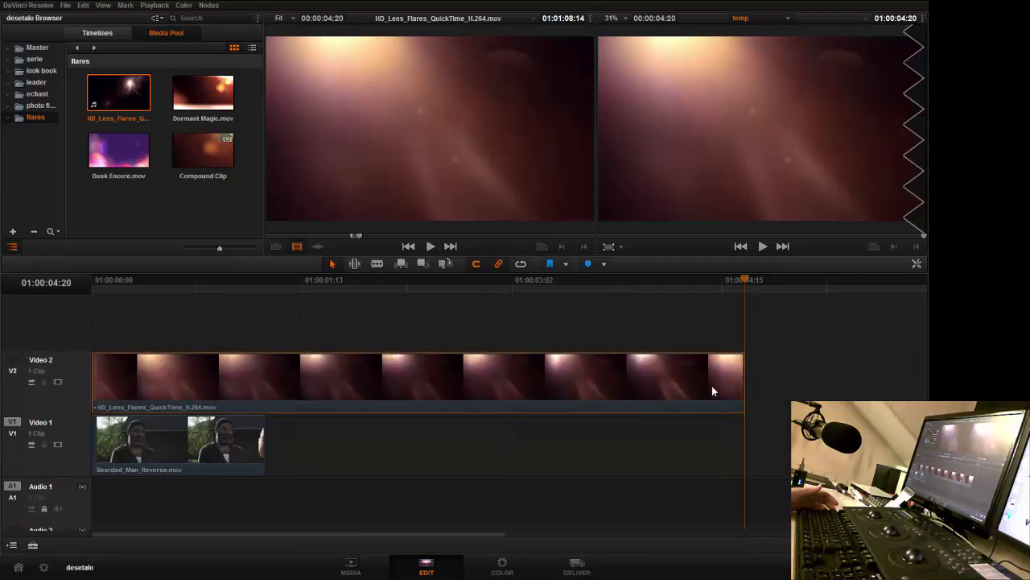
Trim the flare clip's end to match the bearded man clip and set its Composite Mode to Screen
{"action": "left_click_drag", "start_coordinate": [747, 390], "coordinate": [279, 400]}
{"action": "left_click", "coordinate": [108, 281]}
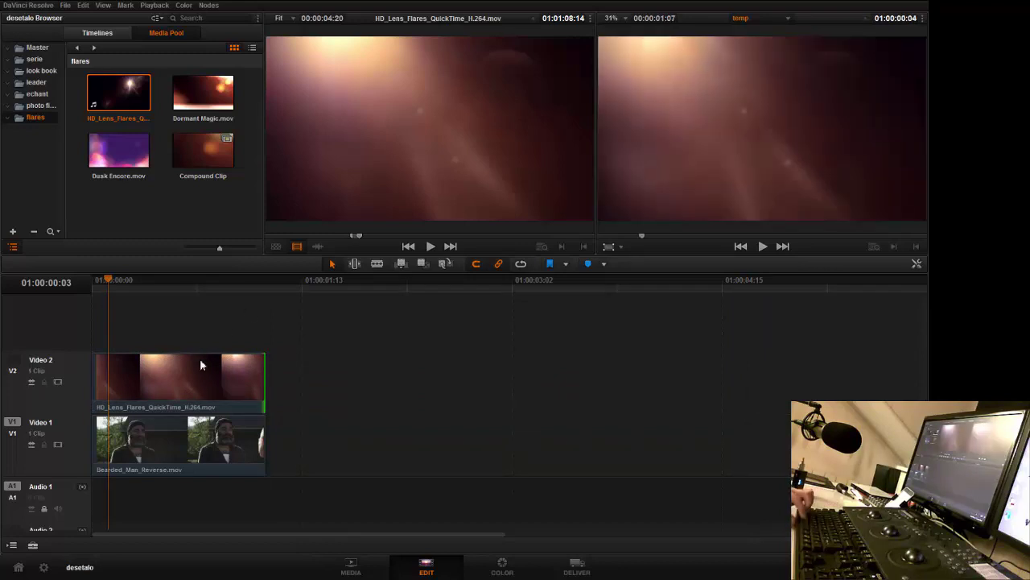
{"action": "left_click", "coordinate": [201, 362]}
{"action": "left_click", "coordinate": [916, 263]}
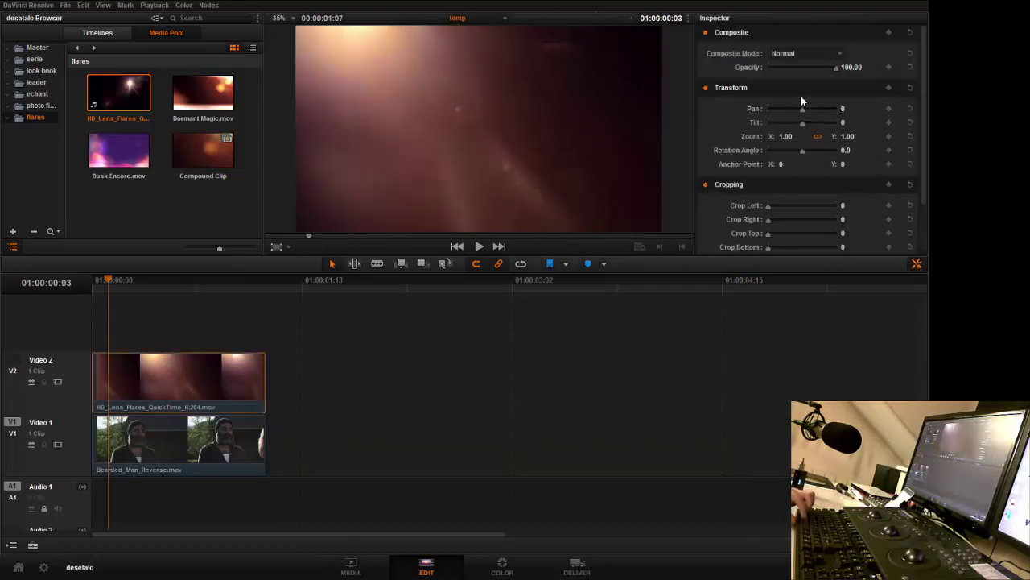
{"action": "left_click", "coordinate": [799, 56]}
{"action": "left_click", "coordinate": [792, 122]}
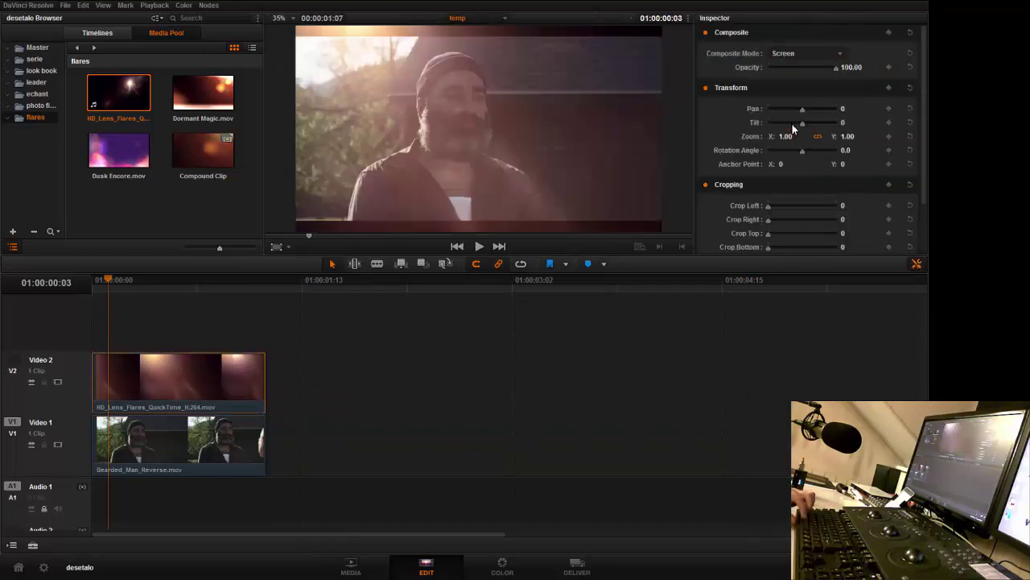
Play the bearded man shot with the composited flare, including once from the start
{"action": "left_click", "coordinate": [131, 281]}
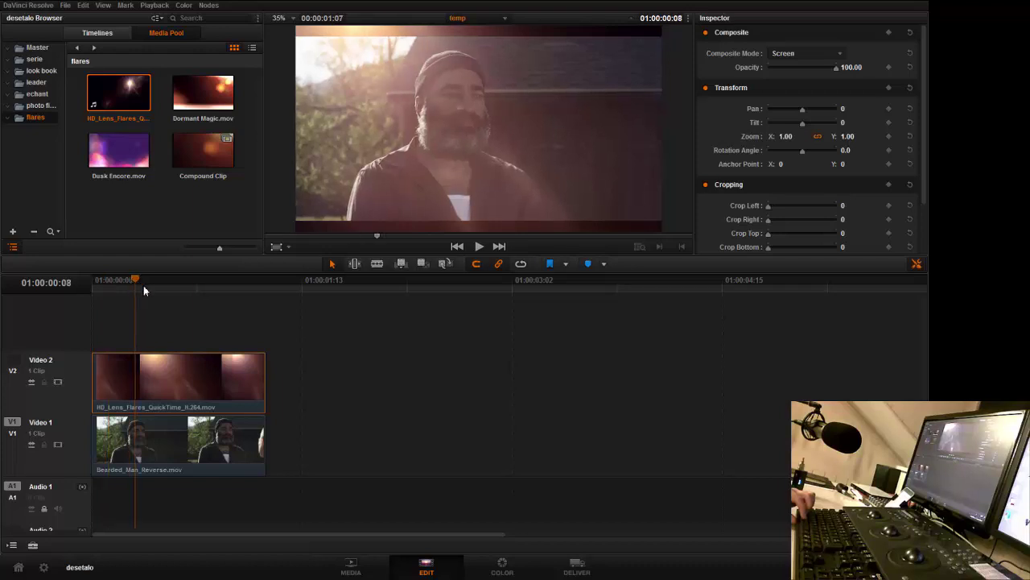
{"action": "key", "text": "space"}
{"action": "key", "text": "space"}
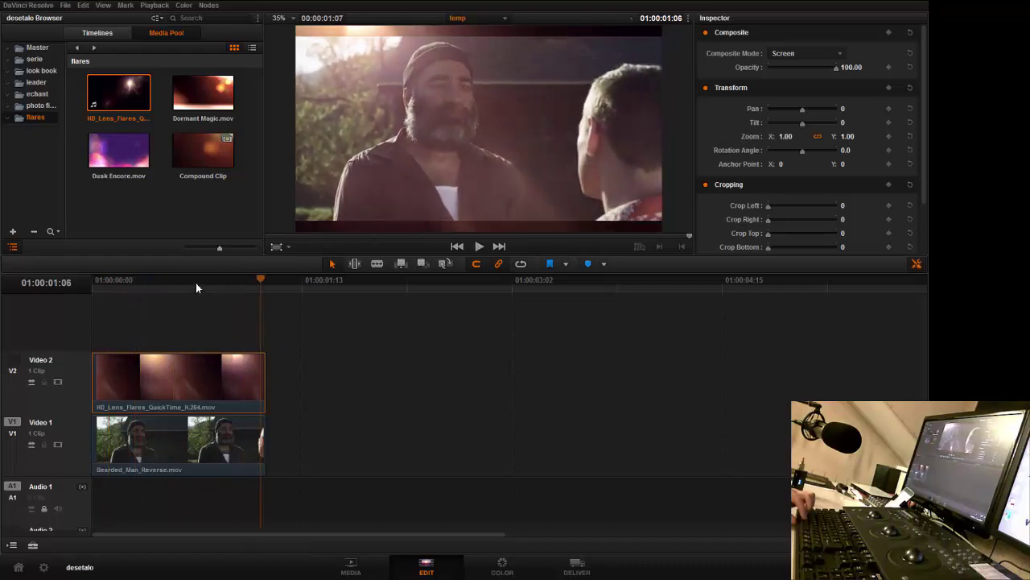
{"action": "left_click", "coordinate": [87, 282]}
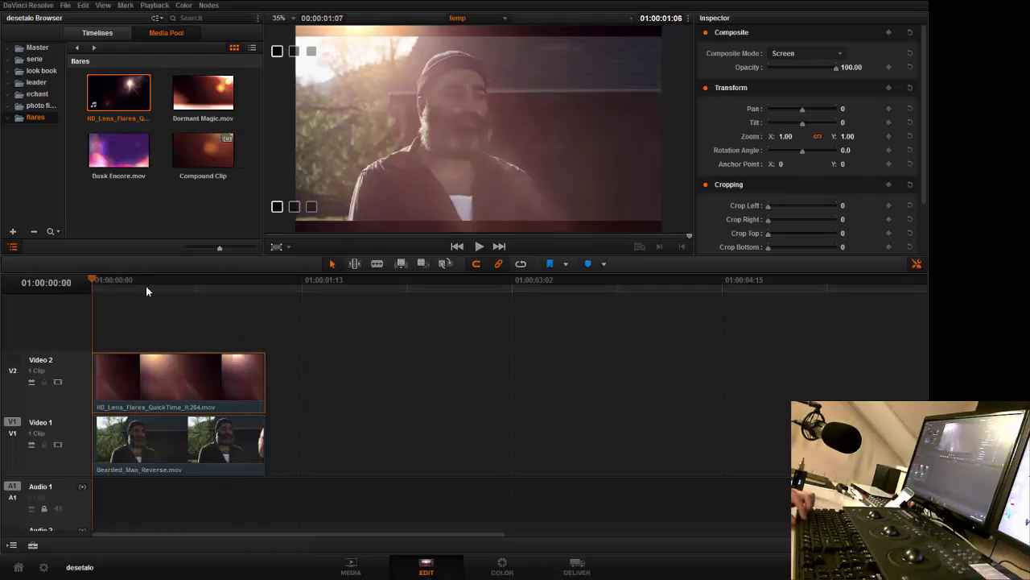
{"action": "key", "text": "space"}
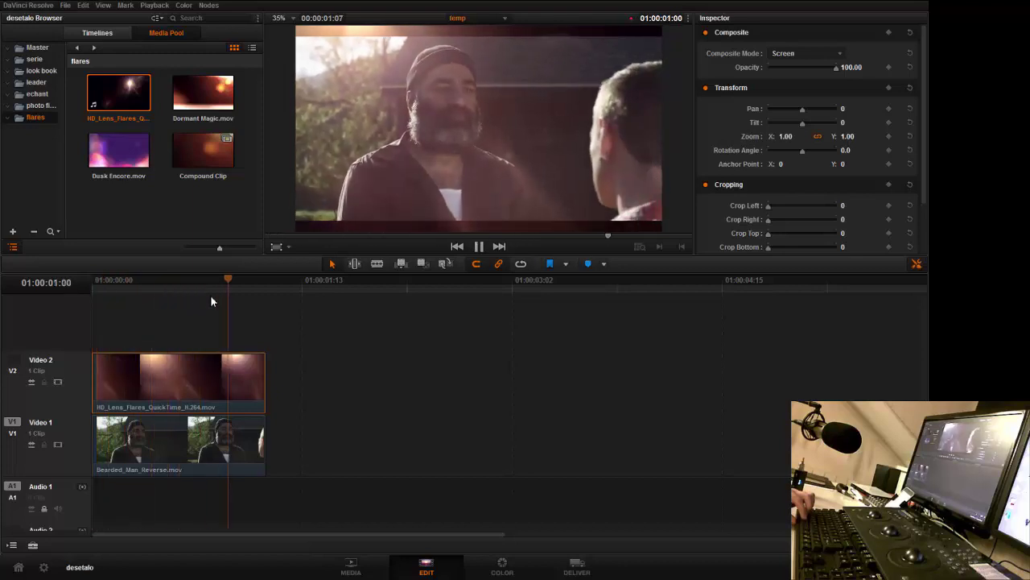
Slip the flare clip on Video 2 to a later section of its footage and replay the bearded man shot
{"action": "left_click", "coordinate": [360, 264]}
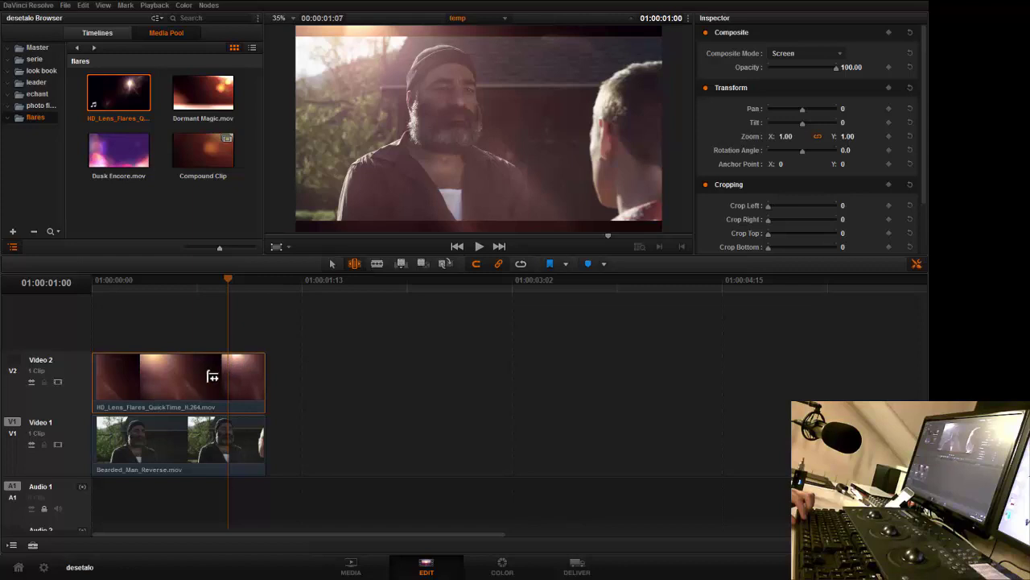
{"action": "left_click_drag", "start_coordinate": [212, 377], "coordinate": [139, 370]}
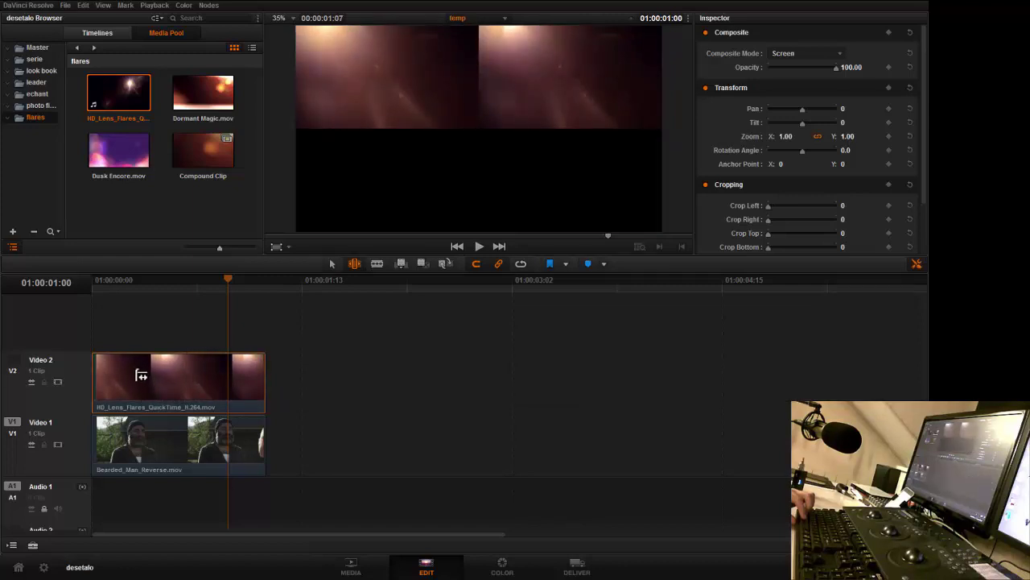
{"action": "left_click_drag", "start_coordinate": [120, 282], "coordinate": [103, 284]}
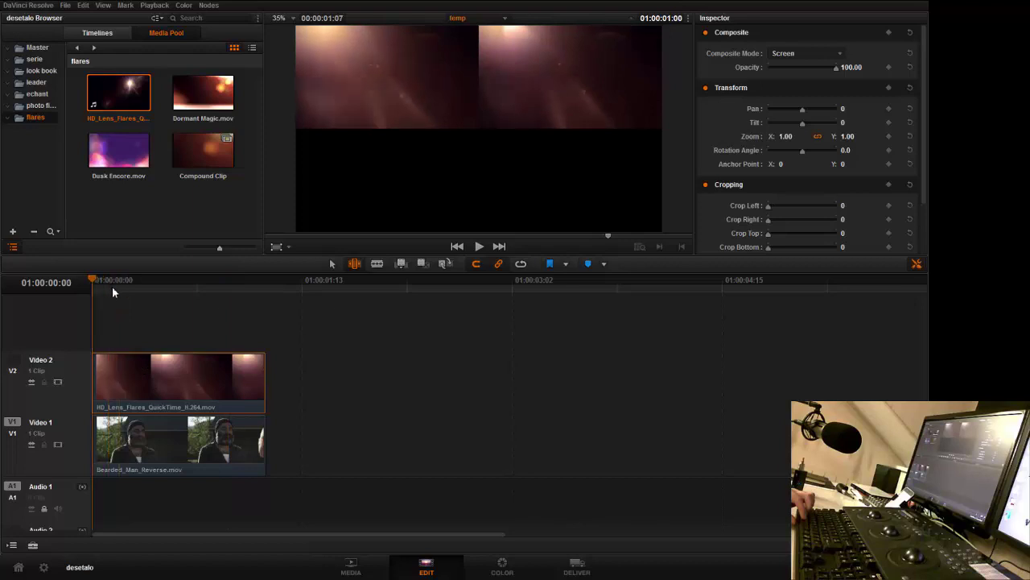
{"action": "left_click", "coordinate": [114, 281]}
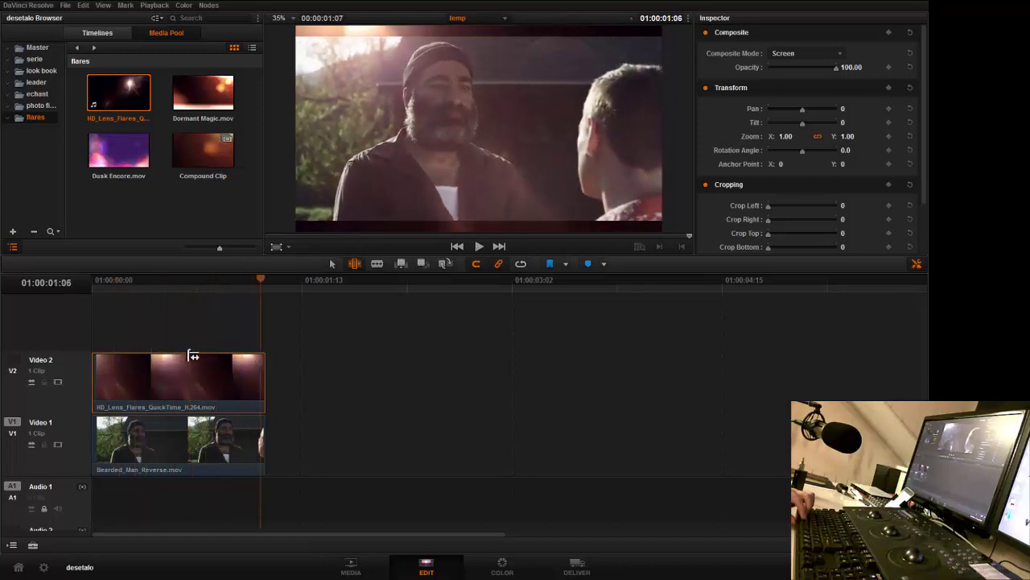
{"action": "left_click_drag", "start_coordinate": [139, 283], "coordinate": [109, 284]}
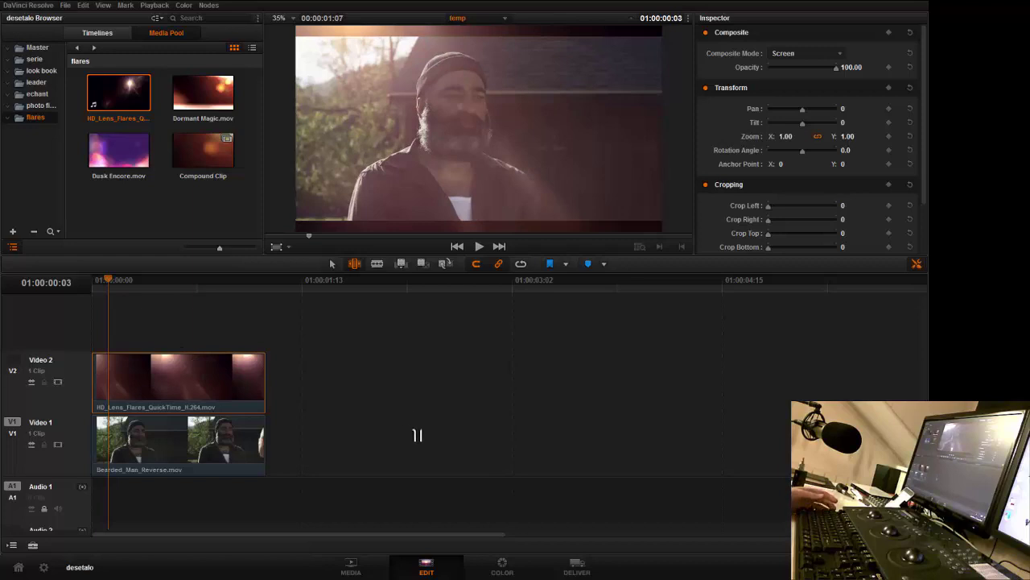
Grade the flare clip on the Color page, pulling the curve's shadows and midtones down to darken its haze
{"action": "left_click", "coordinate": [487, 569]}
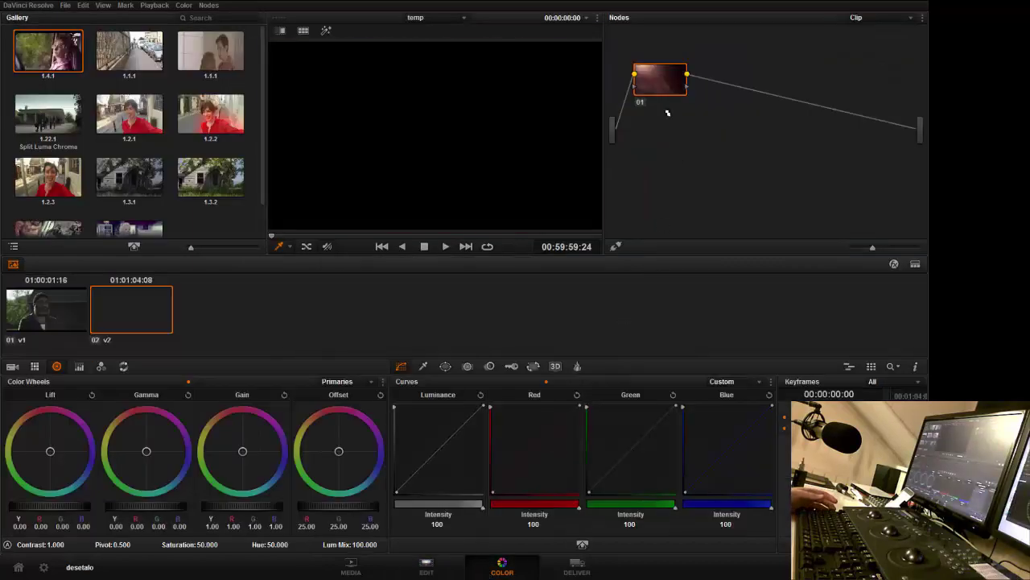
{"action": "left_click_drag", "start_coordinate": [656, 91], "coordinate": [659, 96]}
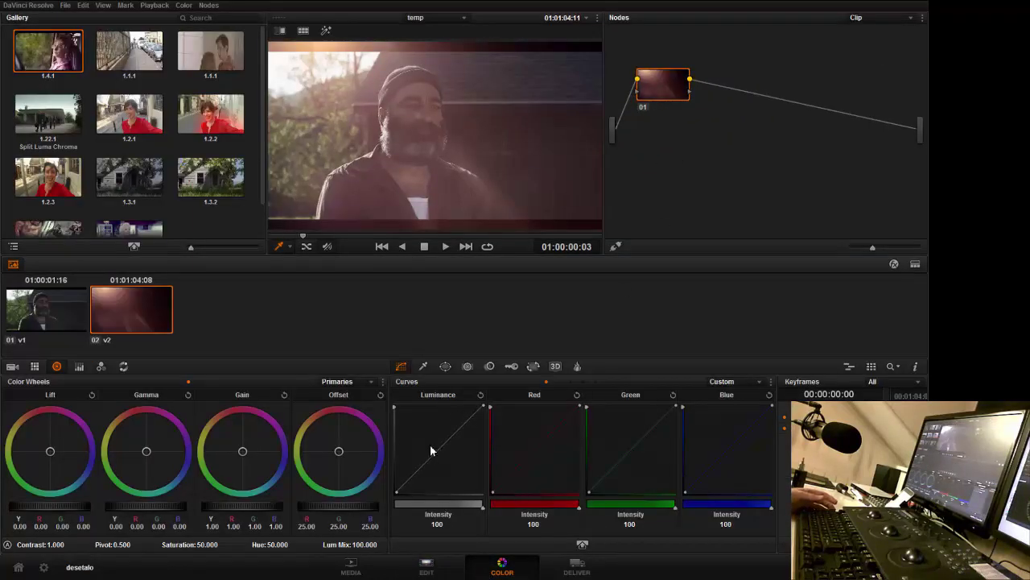
{"action": "left_click_drag", "start_coordinate": [422, 471], "coordinate": [426, 475]}
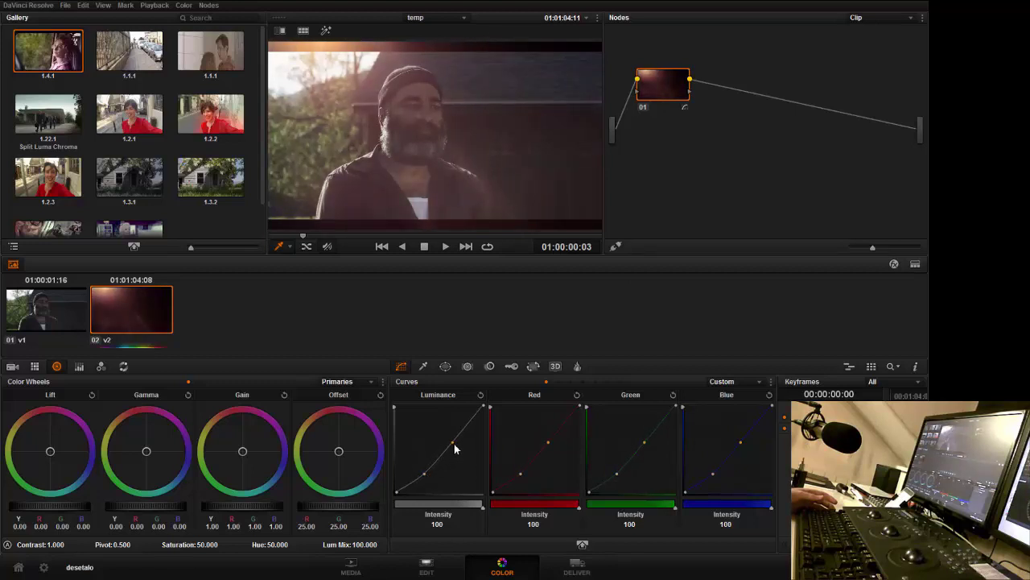
{"action": "left_click_drag", "start_coordinate": [456, 448], "coordinate": [460, 451]}
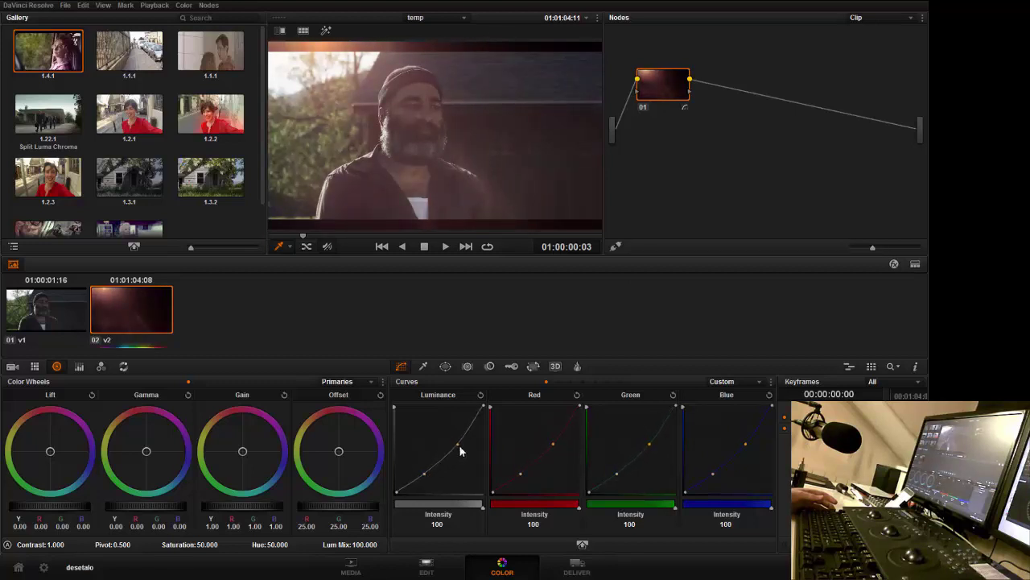
{"action": "left_click_drag", "start_coordinate": [425, 476], "coordinate": [430, 482]}
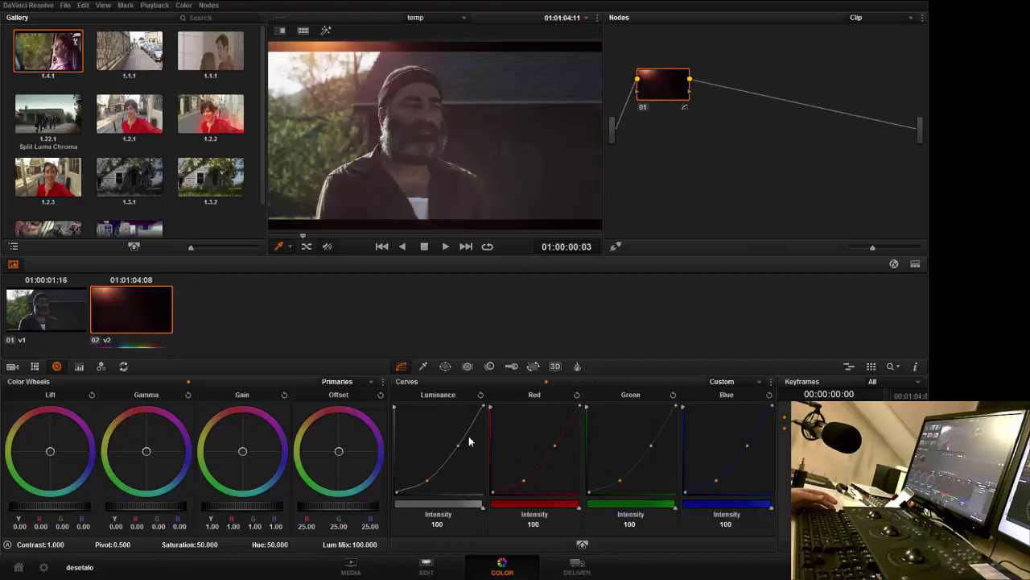
{"action": "left_click_drag", "start_coordinate": [459, 452], "coordinate": [461, 454]}
Compare the bearded man shot with the flare's grade bypassed and with the Video 2 track switched off
{"action": "key", "text": "ctrl+d"}
{"action": "key", "text": "ctrl+d"}
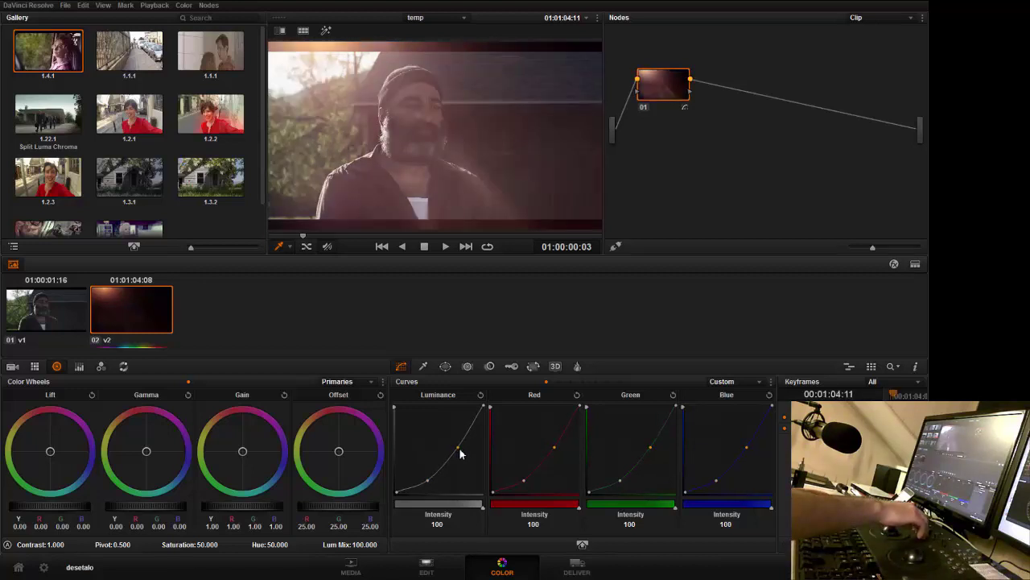
{"action": "left_click", "coordinate": [420, 569]}
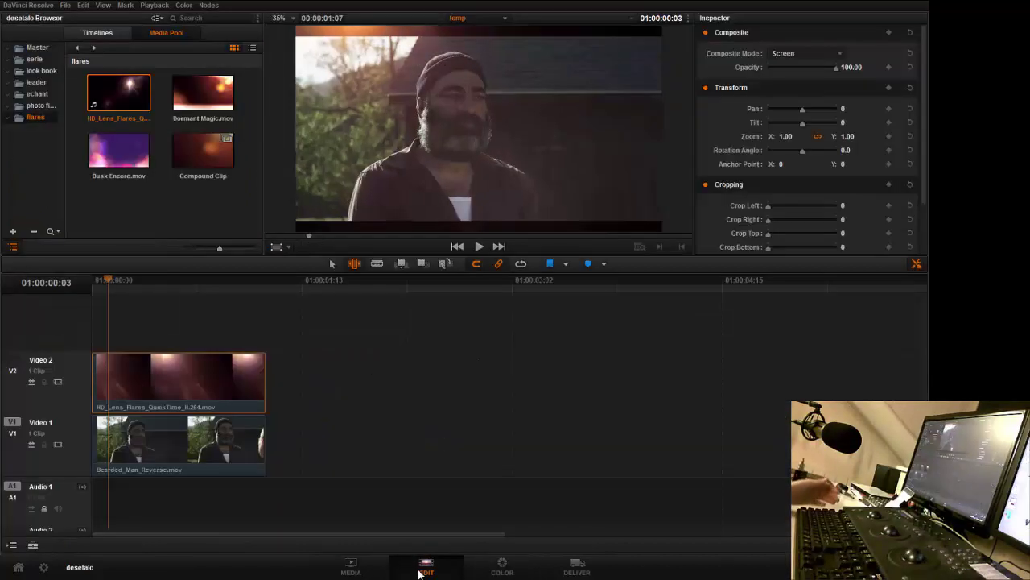
{"action": "left_click", "coordinate": [58, 383]}
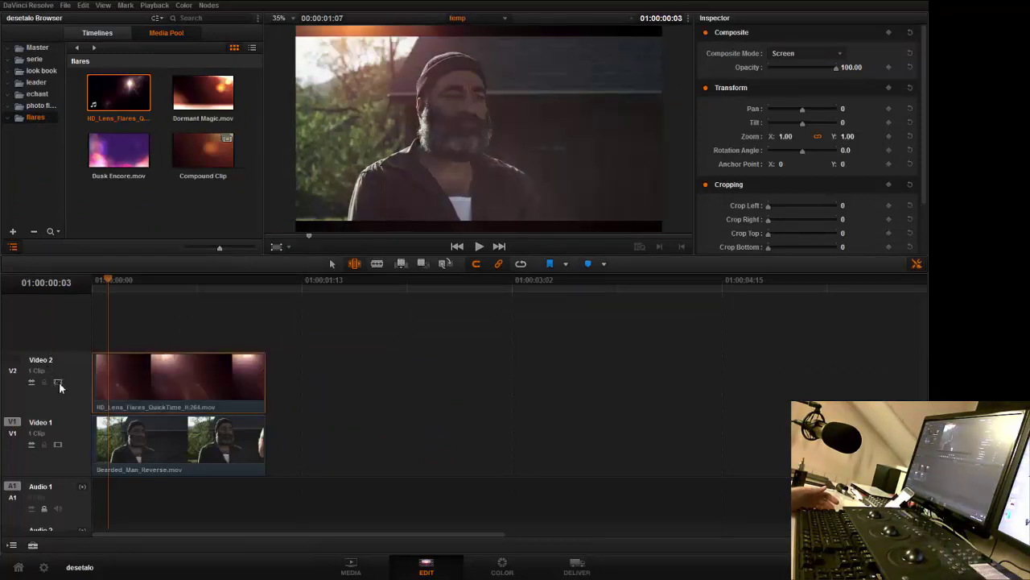
{"action": "left_click", "coordinate": [58, 383]}
{"action": "left_click", "coordinate": [58, 383]}
Set the flare's Offset to R 18.52, G 27.08, B 15.37 and its Saturation to 32.6, checking the flare on its own
{"action": "left_click", "coordinate": [499, 563]}
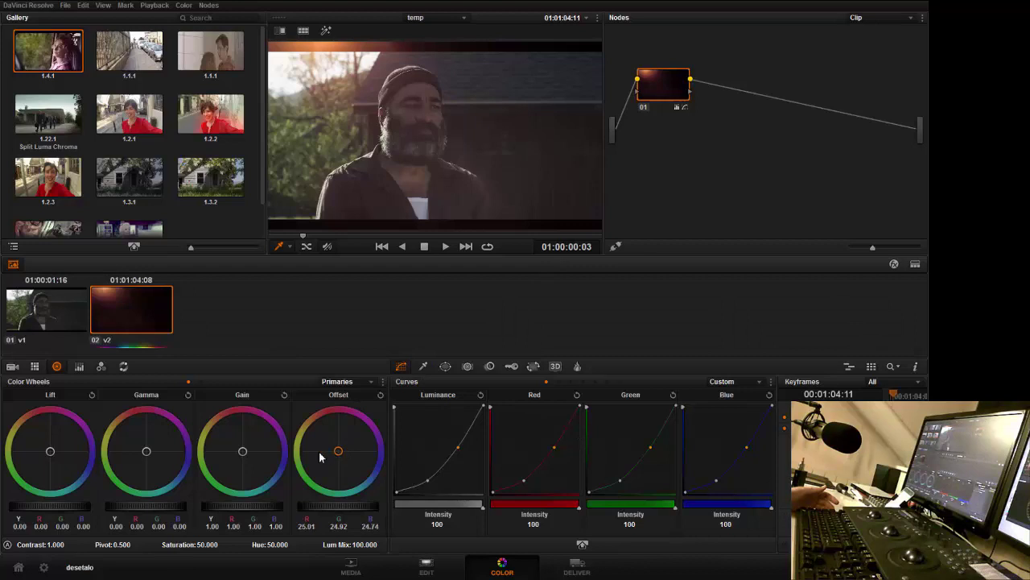
{"action": "left_click_drag", "start_coordinate": [318, 457], "coordinate": [310, 457]}
{"action": "key", "text": "shift+h"}
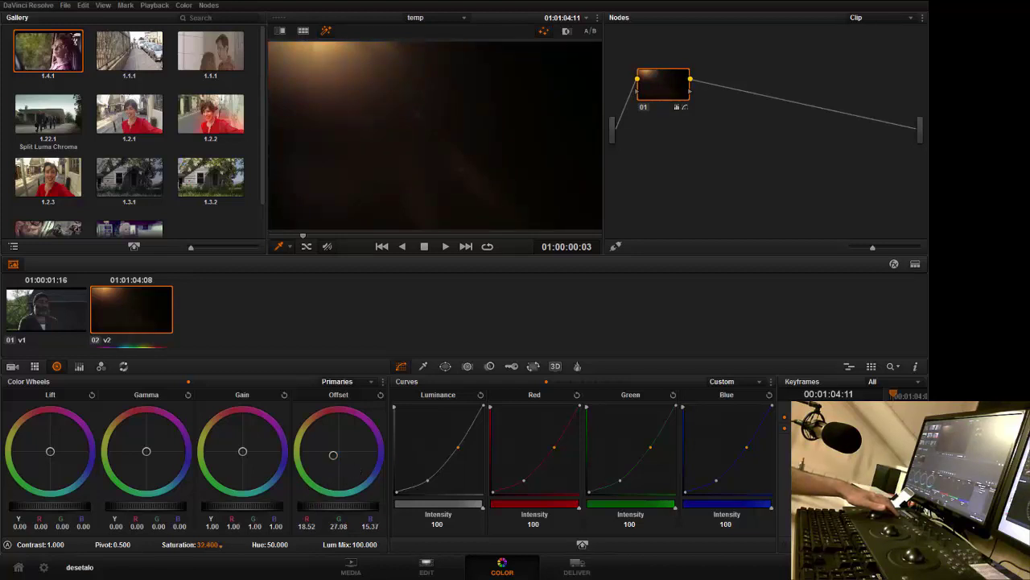
{"action": "key", "text": "shift+h"}
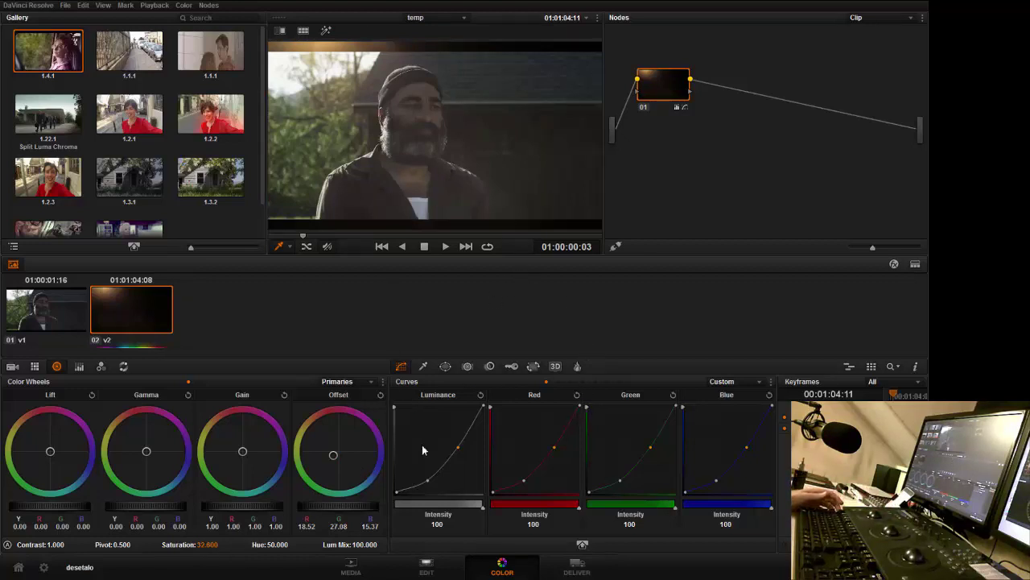
Play the graded bearded man shot in the enlarged viewer
{"action": "key", "text": "alt+f"}
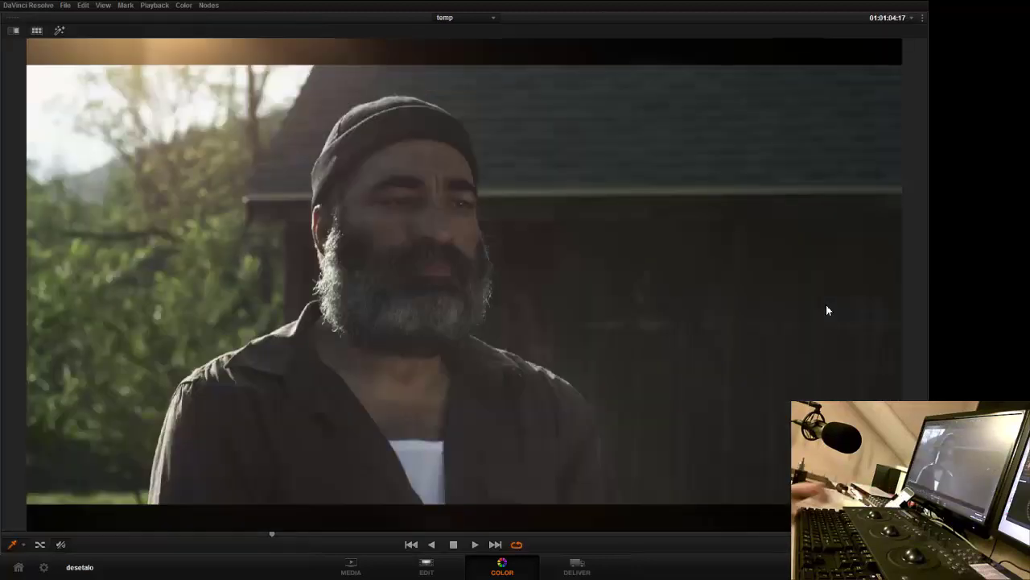
{"action": "key", "text": "space"}
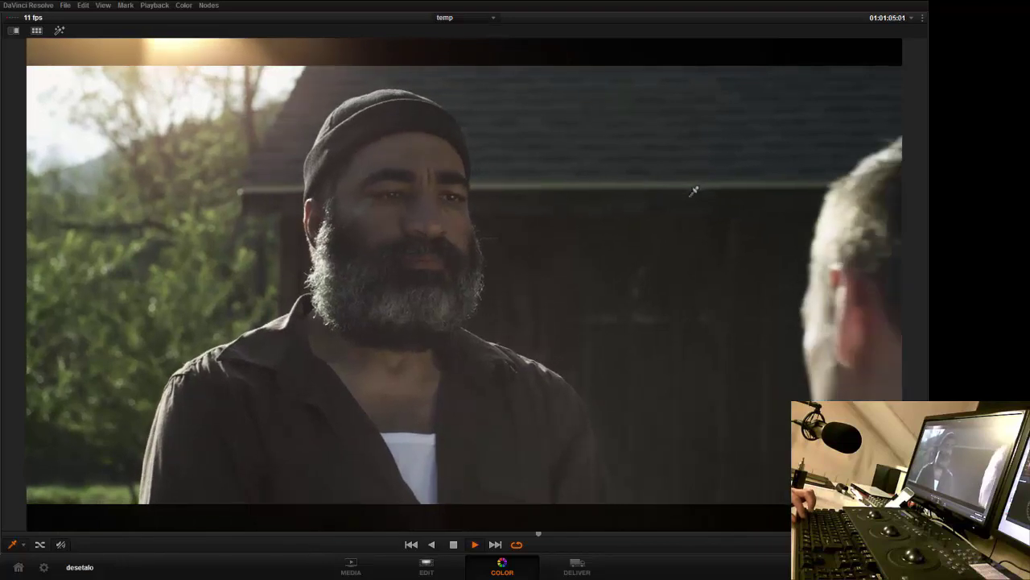
{"action": "key", "text": "space"}
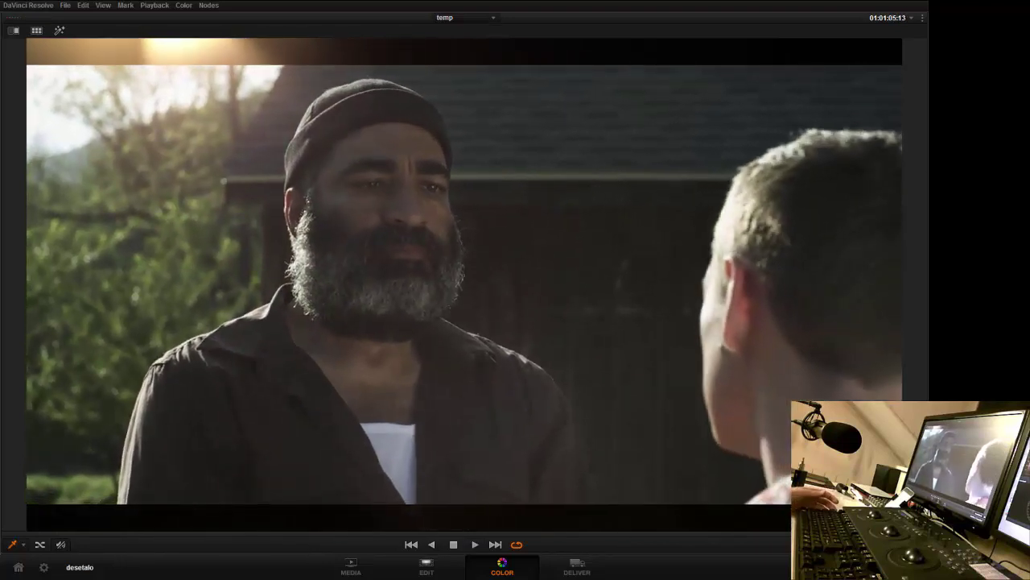
{"action": "key", "text": "alt+f"}
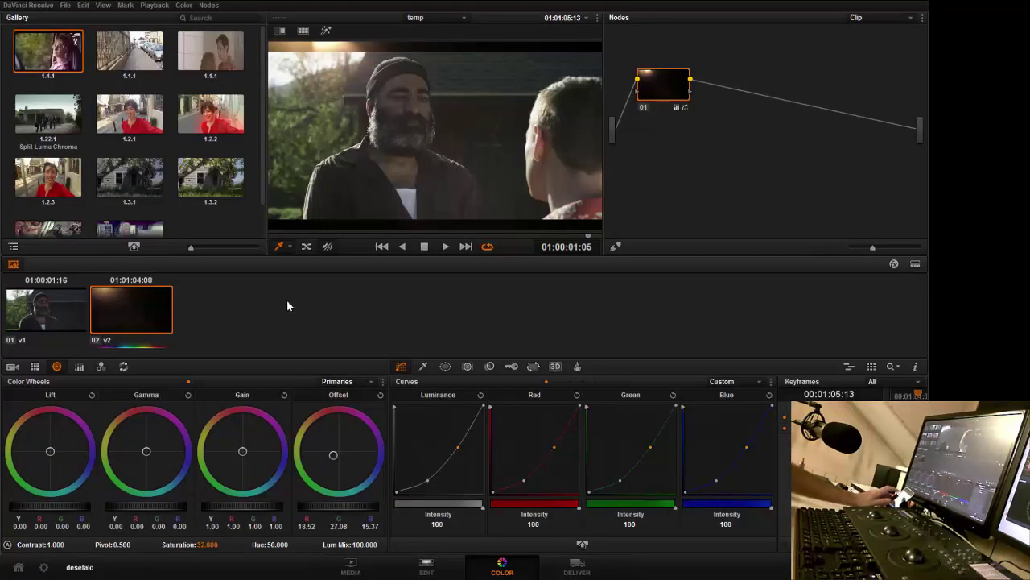
Place Ocean_Pier.mov from the look book bin on Video 1 directly after the bearded man clip
{"action": "left_click", "coordinate": [351, 567]}
{"action": "left_click", "coordinate": [426, 567]}
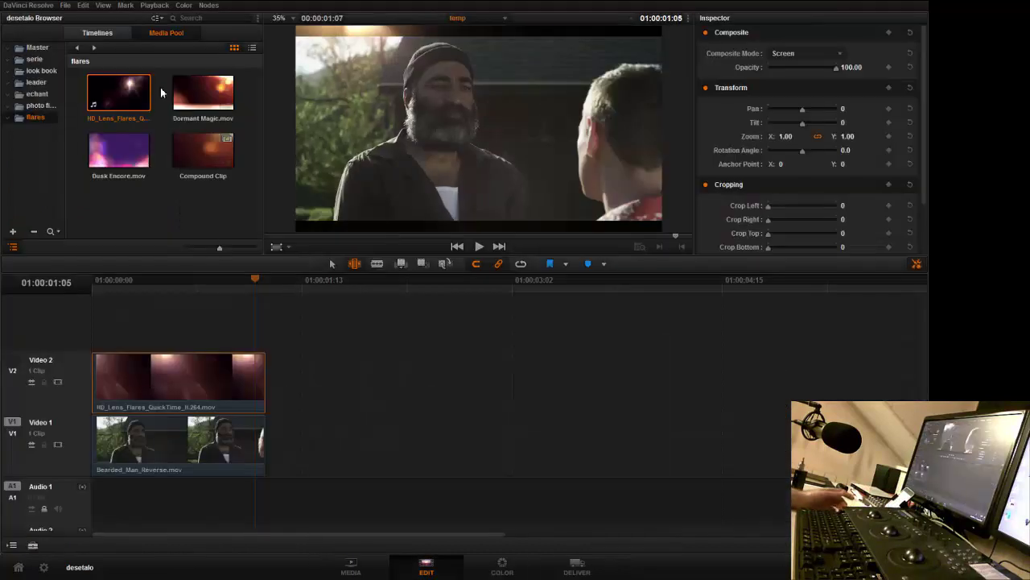
{"action": "left_click", "coordinate": [40, 70]}
{"action": "scroll", "coordinate": [185, 161], "scroll_direction": "down", "scroll_amount": 5}
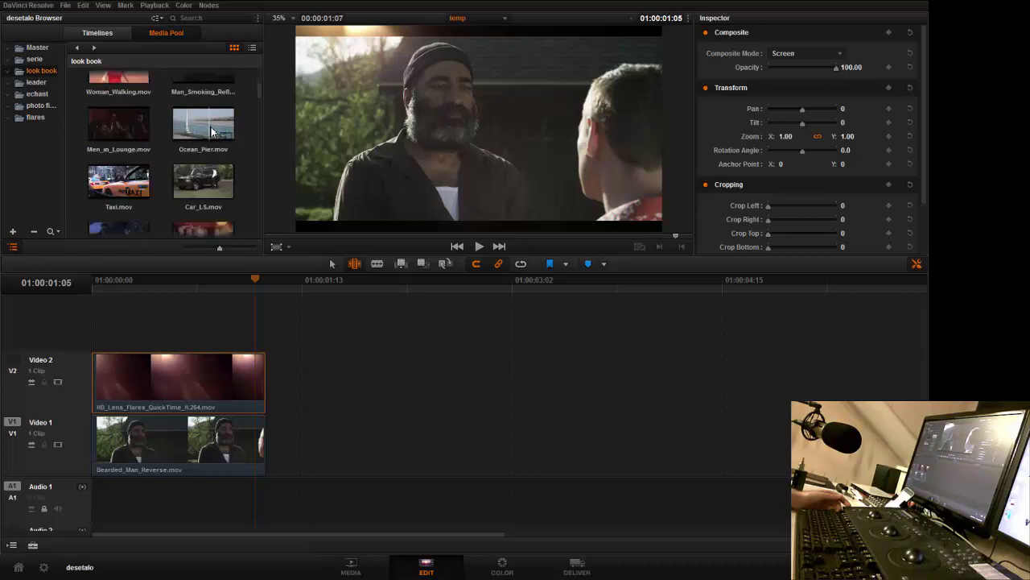
{"action": "double_click", "coordinate": [206, 125]}
{"action": "left_click_drag", "start_coordinate": [206, 125], "coordinate": [377, 382]}
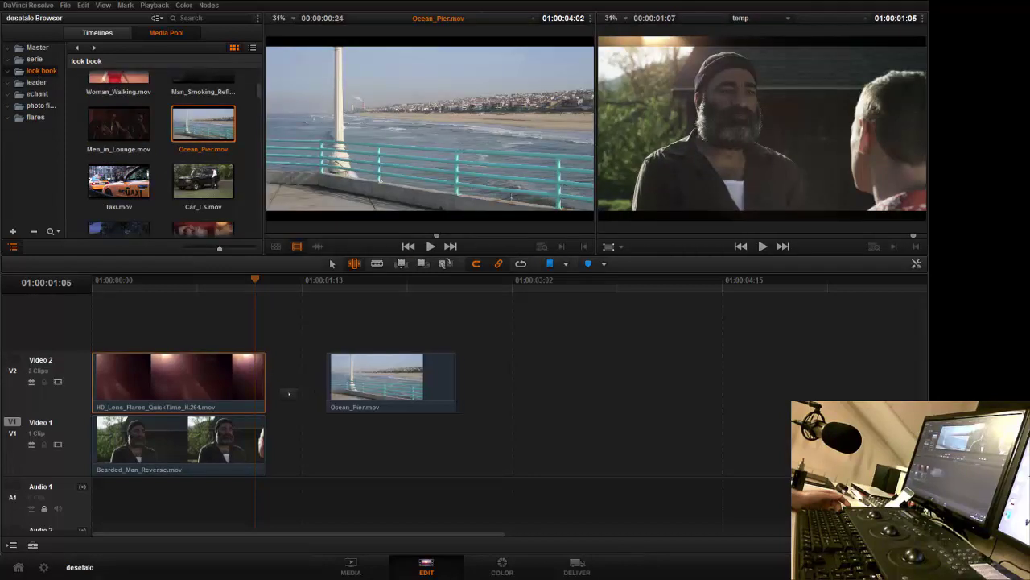
{"action": "left_click_drag", "start_coordinate": [289, 393], "coordinate": [282, 443]}
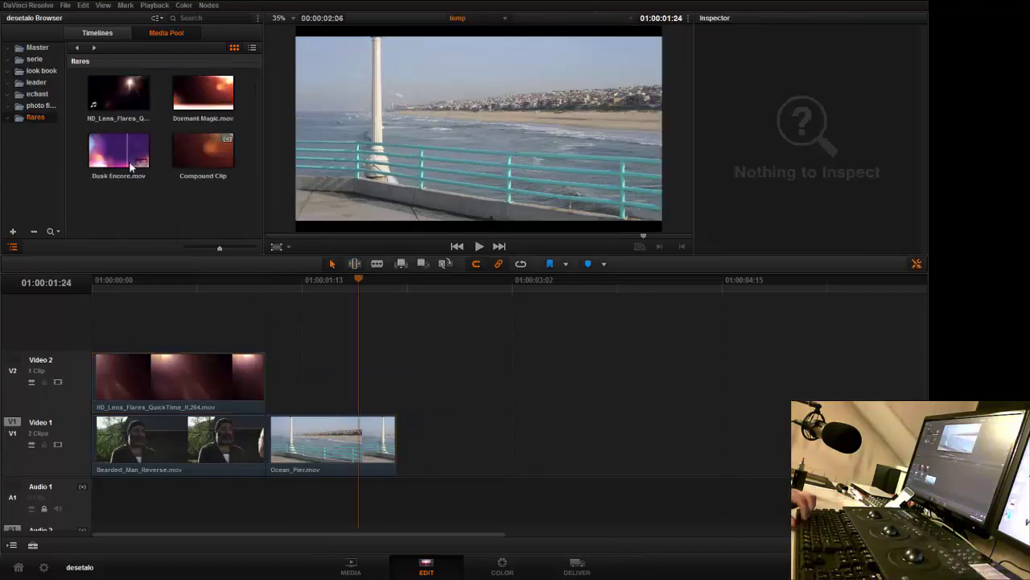
Mark Dusk Encore.mov from 00:00:12:03 to 00:00:16:14 and place it on Video 2 above the Ocean_Pier clip
{"action": "double_click", "coordinate": [121, 161]}
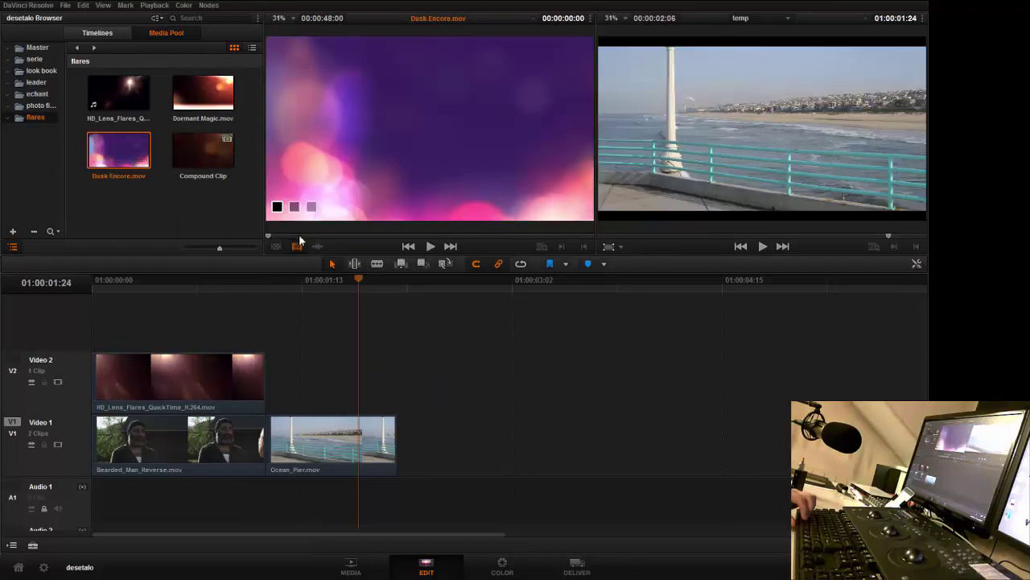
{"action": "left_click_drag", "start_coordinate": [299, 235], "coordinate": [349, 243]}
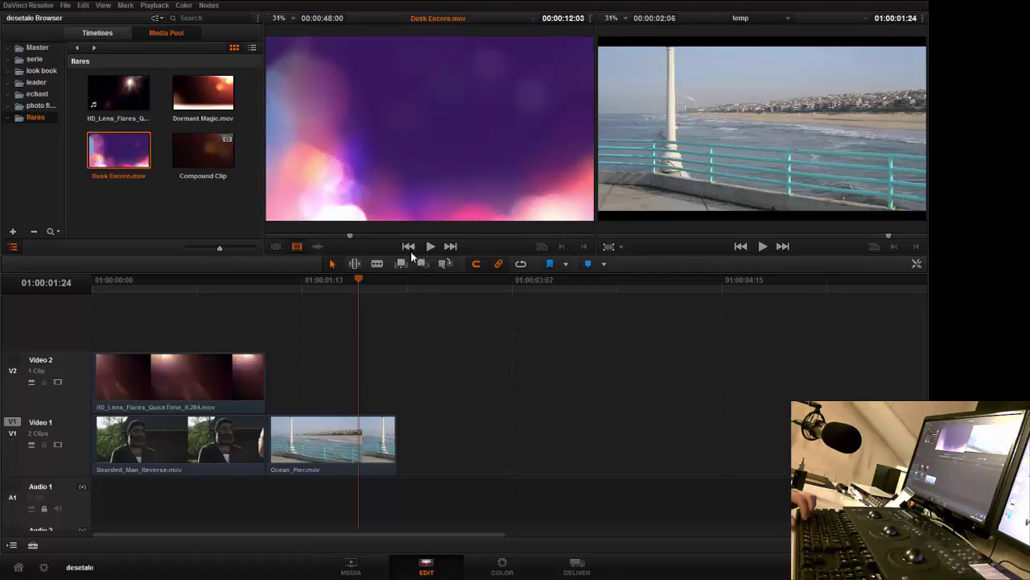
{"action": "key", "text": "i"}
{"action": "left_click_drag", "start_coordinate": [374, 236], "coordinate": [380, 237]}
{"action": "key", "text": "o"}
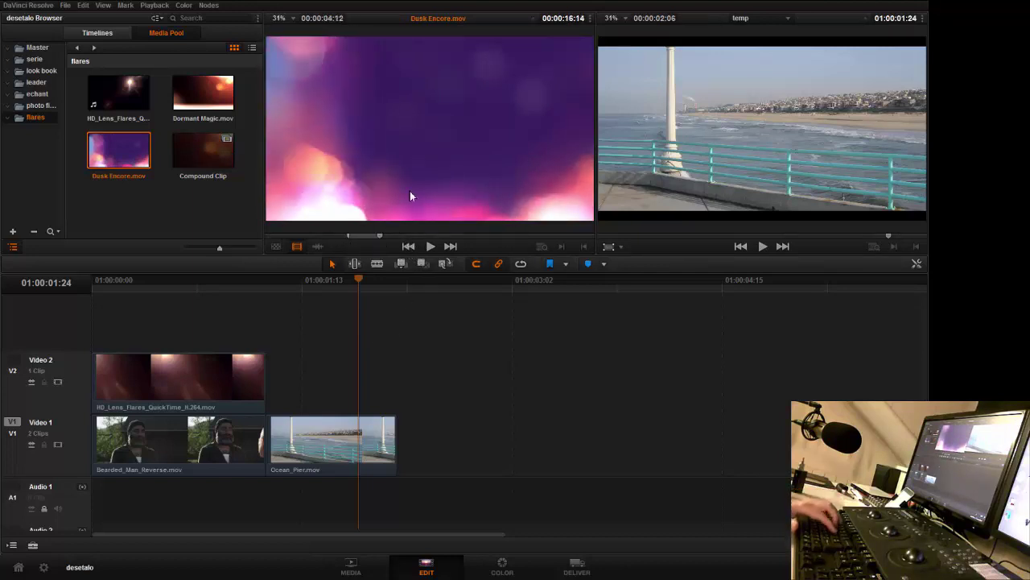
{"action": "key", "text": "shift+F12"}
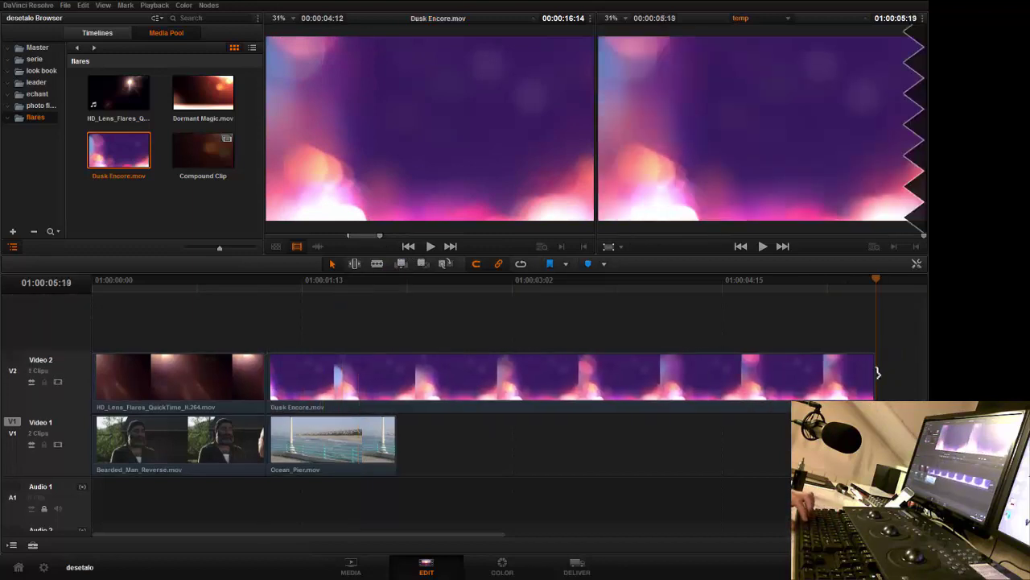
Trim the Dusk Encore clip's end to match the Ocean_Pier clip and set its Composite Mode to Screen
{"action": "left_click_drag", "start_coordinate": [878, 372], "coordinate": [396, 372]}
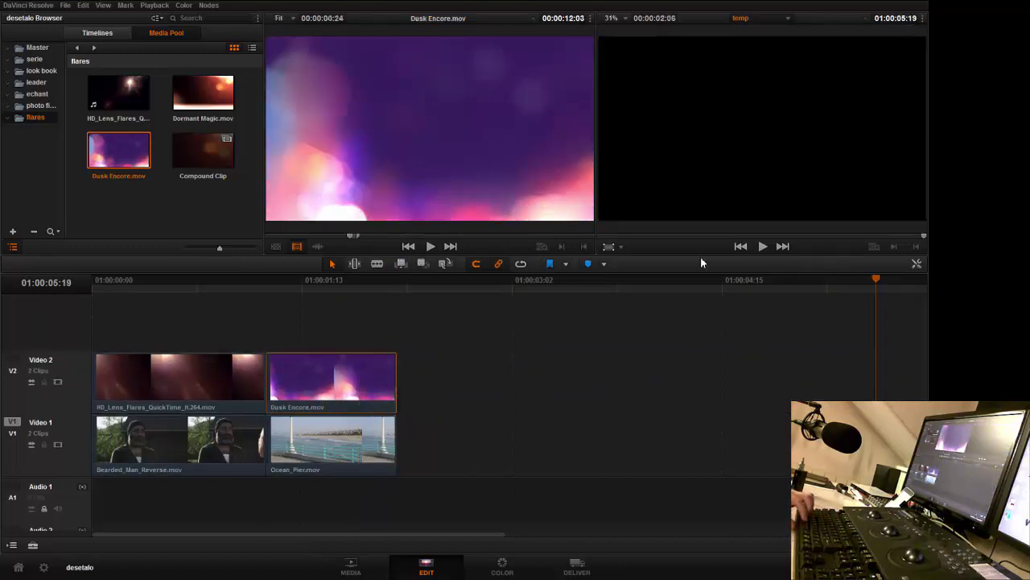
{"action": "left_click", "coordinate": [916, 263]}
{"action": "left_click", "coordinate": [813, 54]}
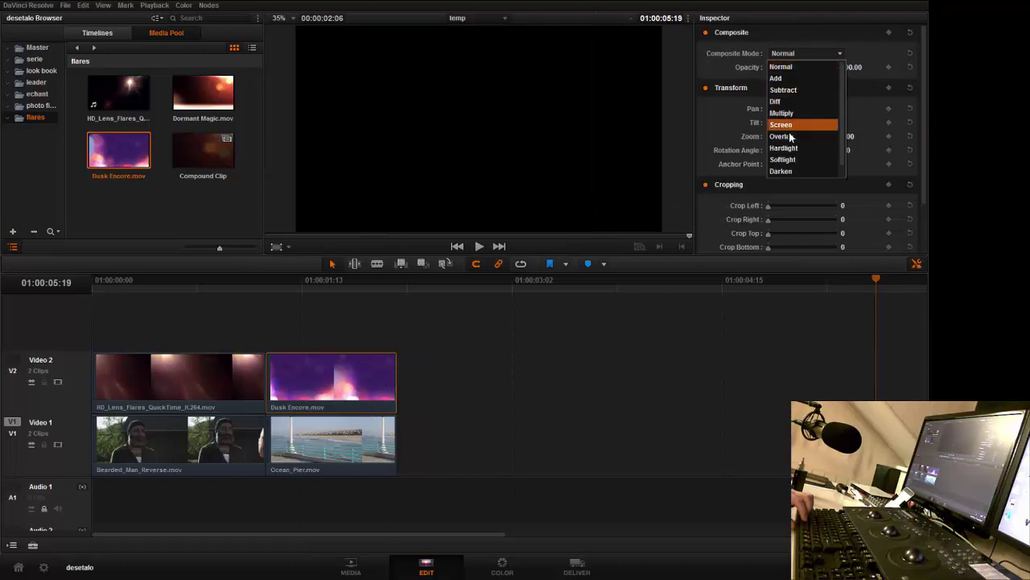
{"action": "left_click", "coordinate": [801, 124]}
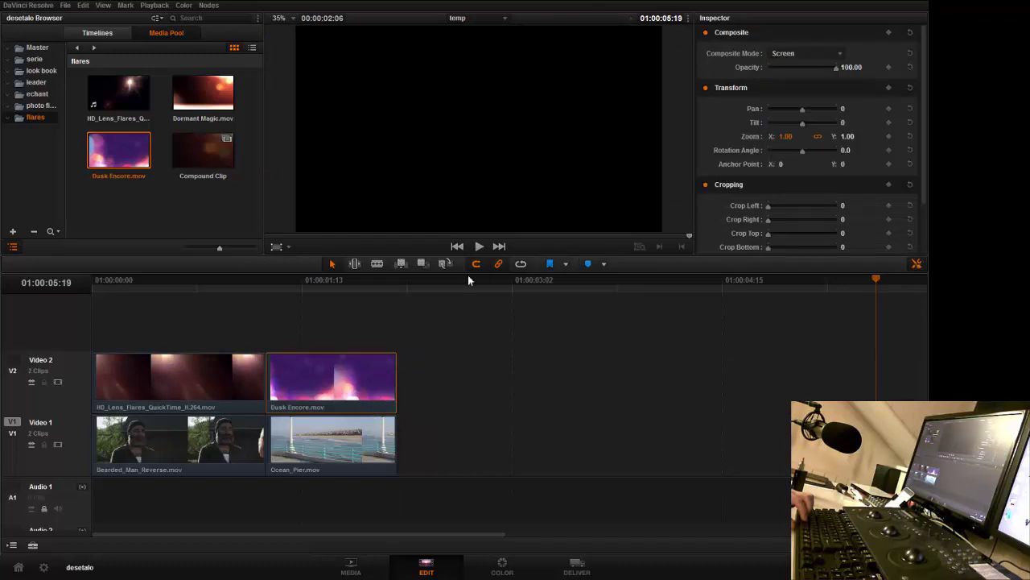
Play the ocean pier shot with the Dusk Encore overlay a few times
{"action": "left_click", "coordinate": [354, 280]}
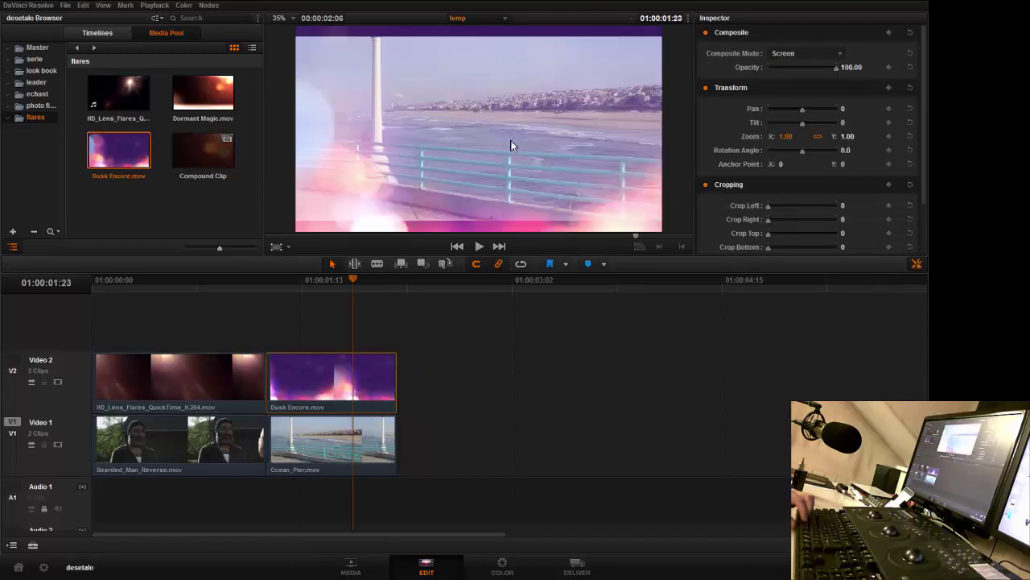
{"action": "key", "text": "space"}
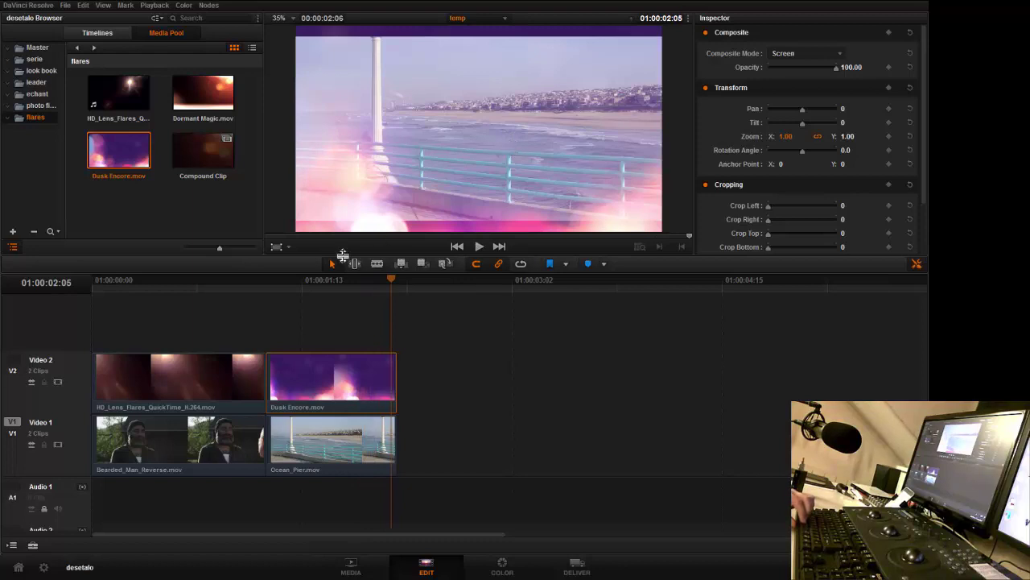
{"action": "left_click_drag", "start_coordinate": [314, 279], "coordinate": [295, 289]}
{"action": "key", "text": "space"}
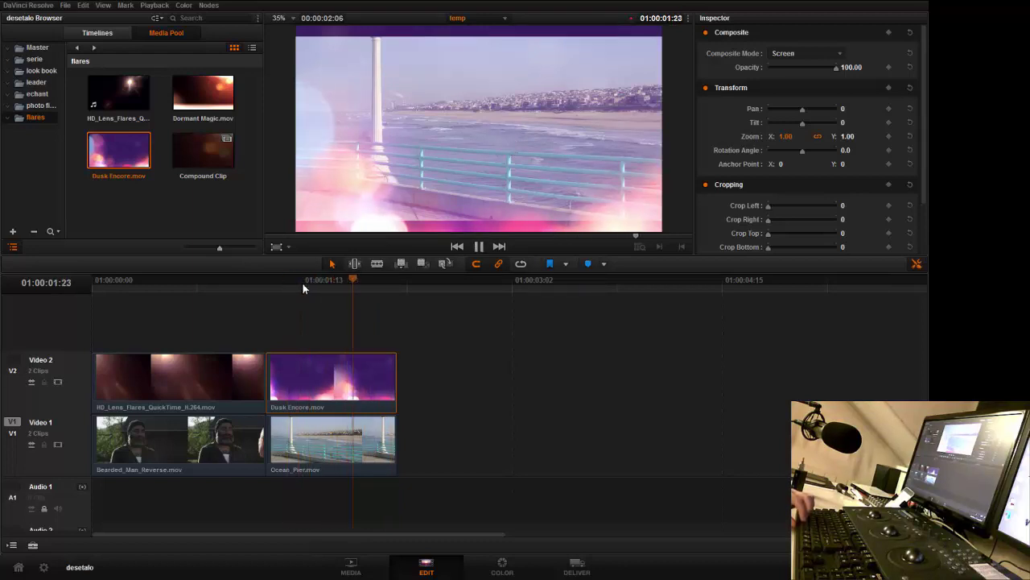
{"action": "left_click", "coordinate": [299, 282]}
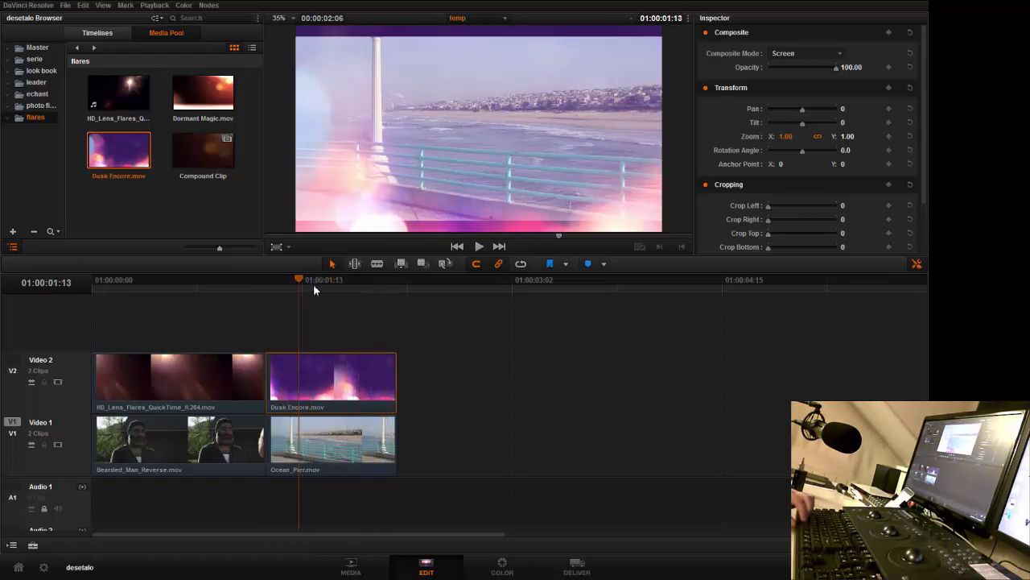
Scale the Dusk Encore overlay to a zoom of 1.29 and reposition it with pan 240 and tilt 207
{"action": "key", "text": "space"}
{"action": "key", "text": "space"}
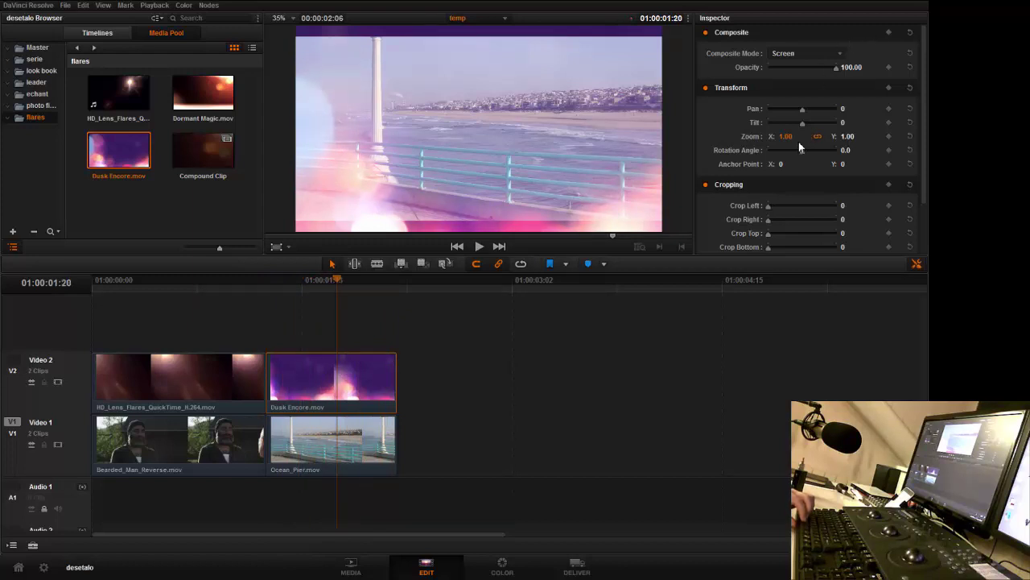
{"action": "left_click_drag", "start_coordinate": [783, 137], "coordinate": [795, 135]}
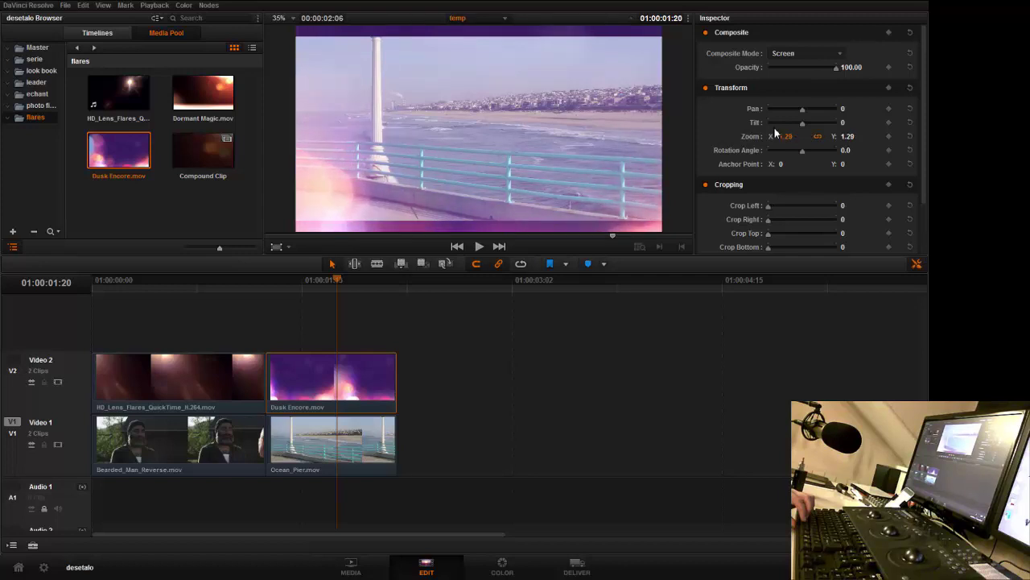
{"action": "left_click_drag", "start_coordinate": [805, 118], "coordinate": [811, 130]}
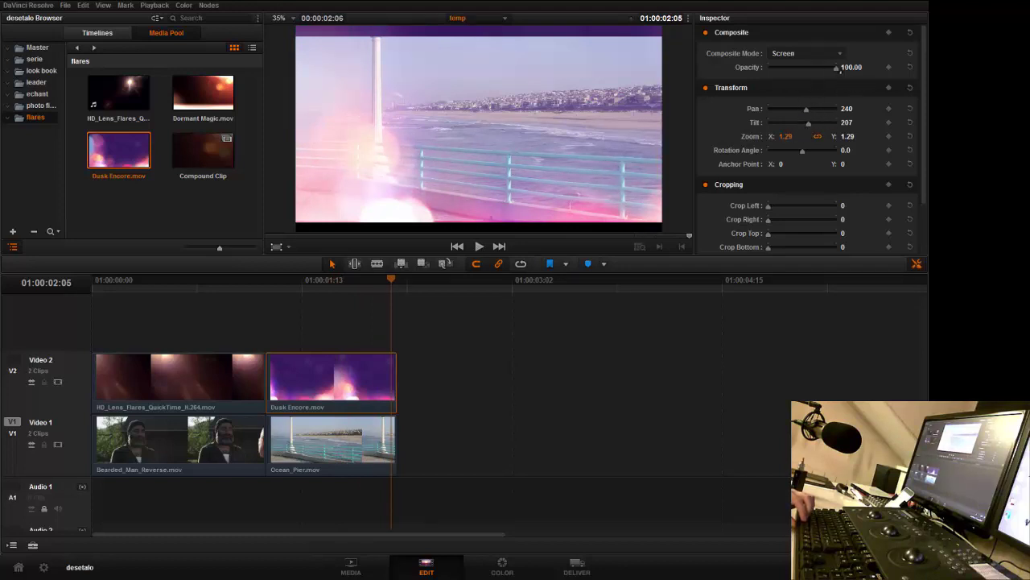
Darken the Dusk Encore clip's low tones with the luminance curve, lower its opacity to 59.50 and play the shot full screen
{"action": "left_click", "coordinate": [505, 571]}
{"action": "left_click_drag", "start_coordinate": [427, 473], "coordinate": [431, 493]}
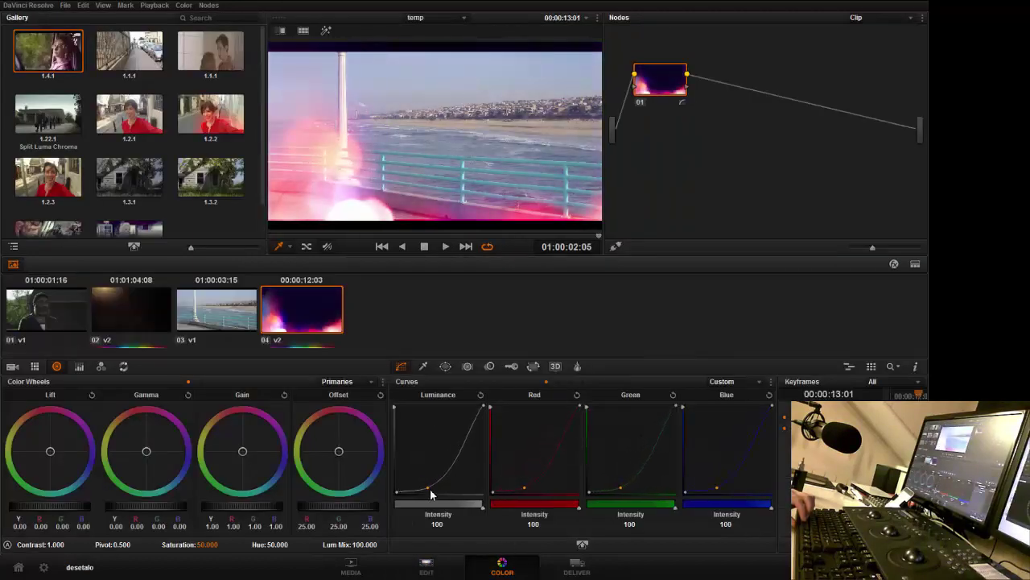
{"action": "left_click_drag", "start_coordinate": [391, 283], "coordinate": [358, 283]}
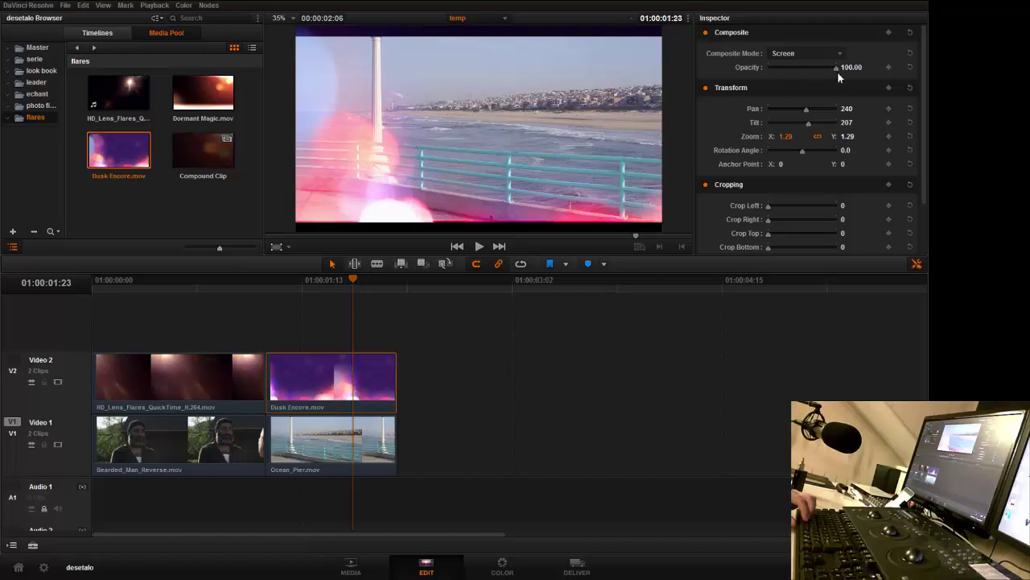
{"action": "left_click_drag", "start_coordinate": [838, 72], "coordinate": [810, 81]}
{"action": "key", "text": "space"}
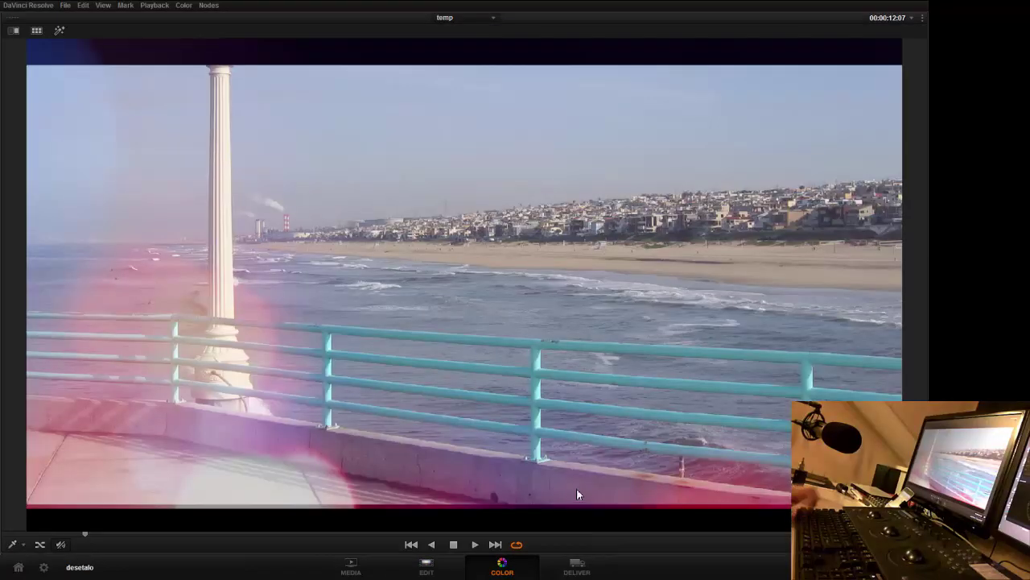
{"action": "key", "text": "shift+f"}
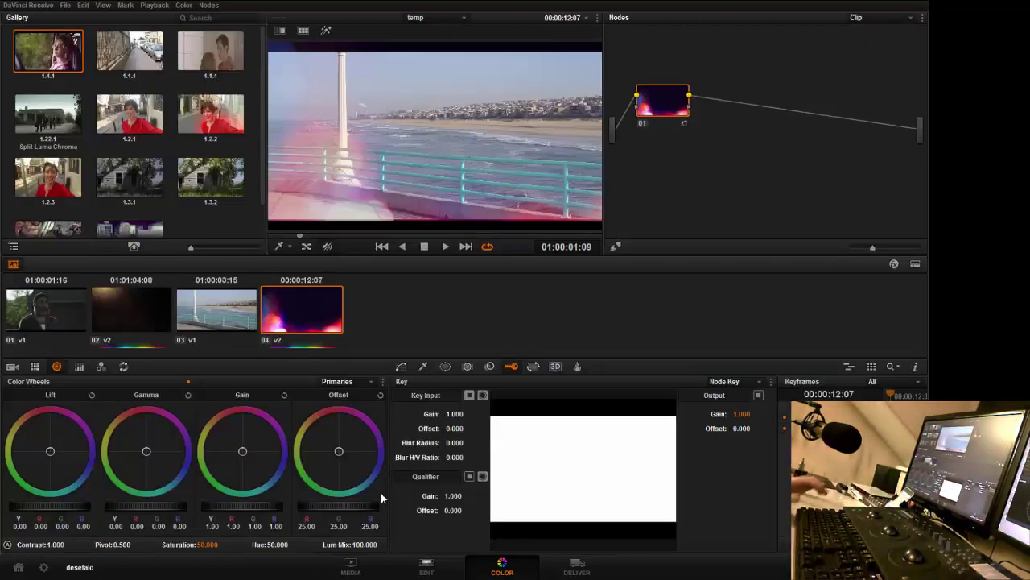
Open the Take Selector for the Dusk Encore clip on Video 2
{"action": "left_click", "coordinate": [426, 566]}
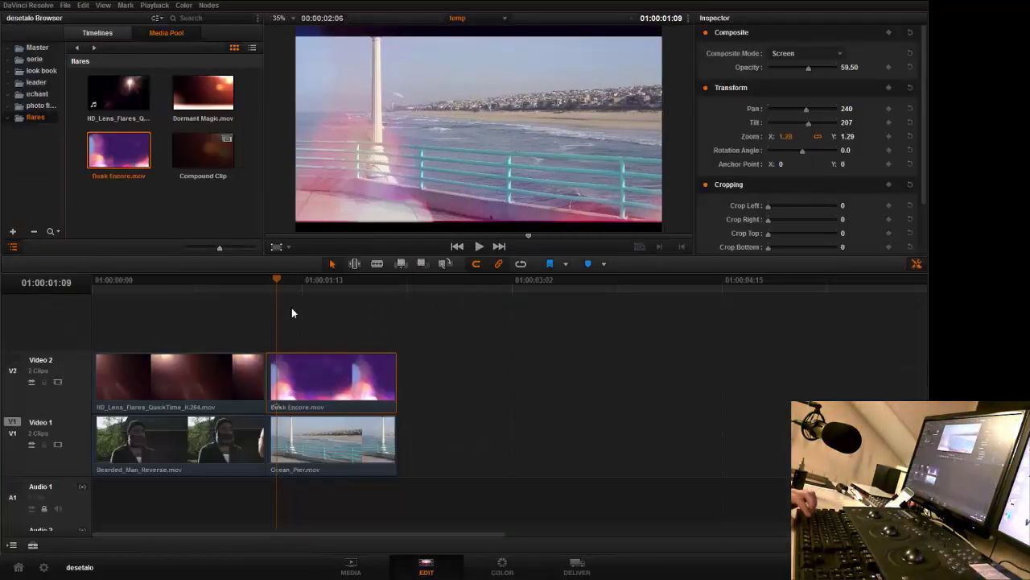
{"action": "left_click", "coordinate": [204, 154]}
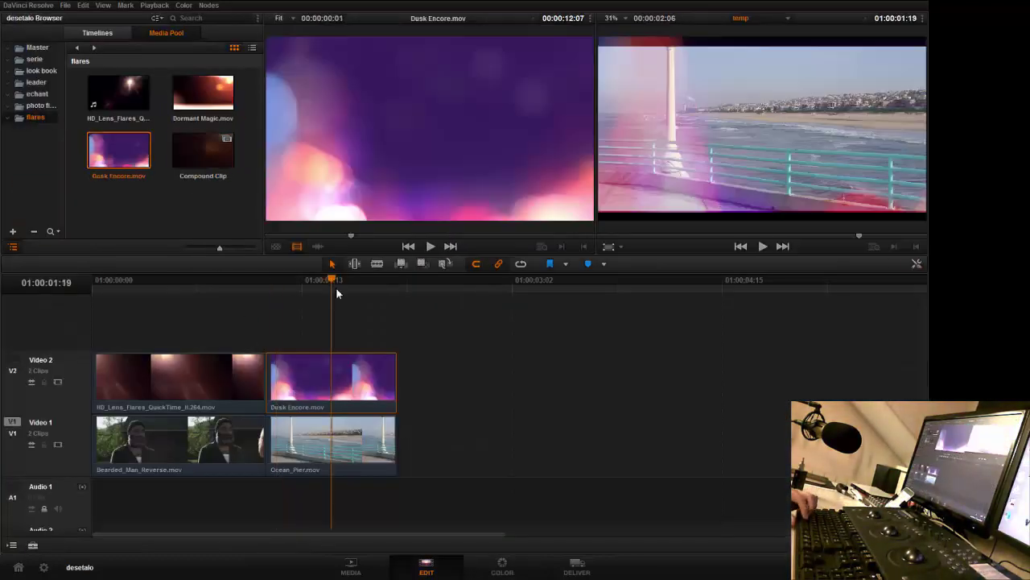
{"action": "left_click_drag", "start_coordinate": [336, 288], "coordinate": [336, 287]}
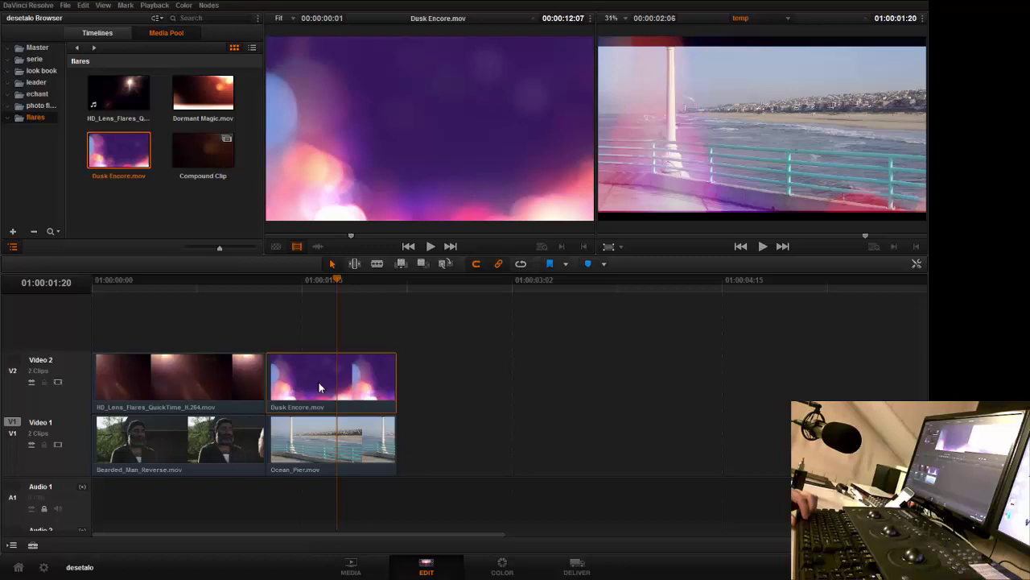
{"action": "left_click", "coordinate": [502, 567]}
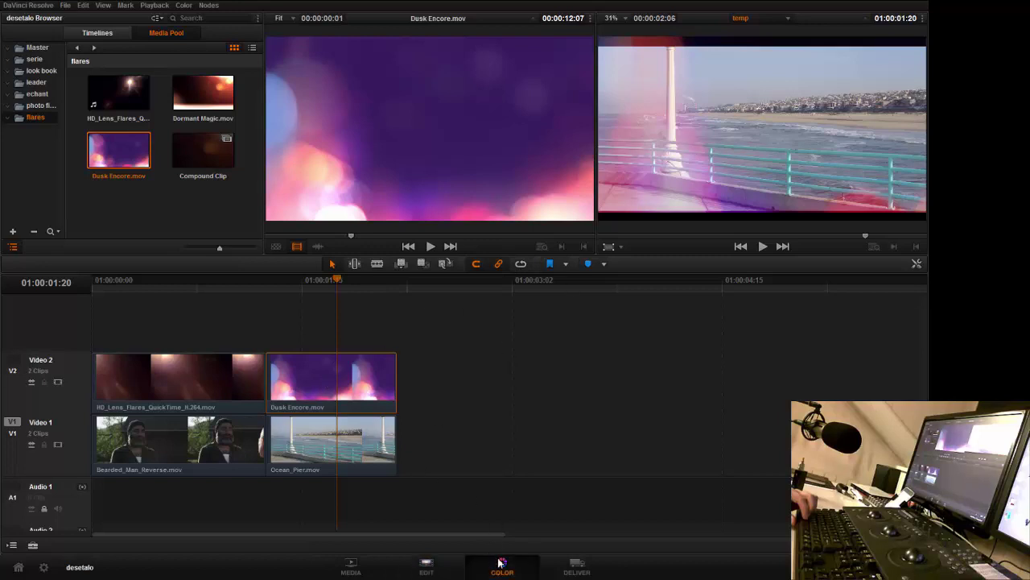
{"action": "left_click", "coordinate": [427, 572]}
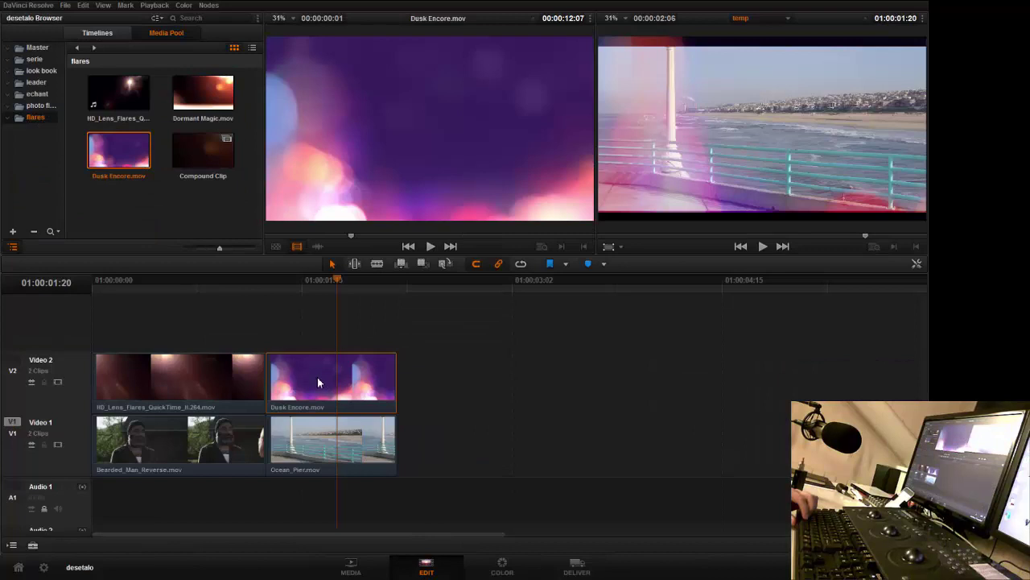
{"action": "right_click", "coordinate": [314, 411]}
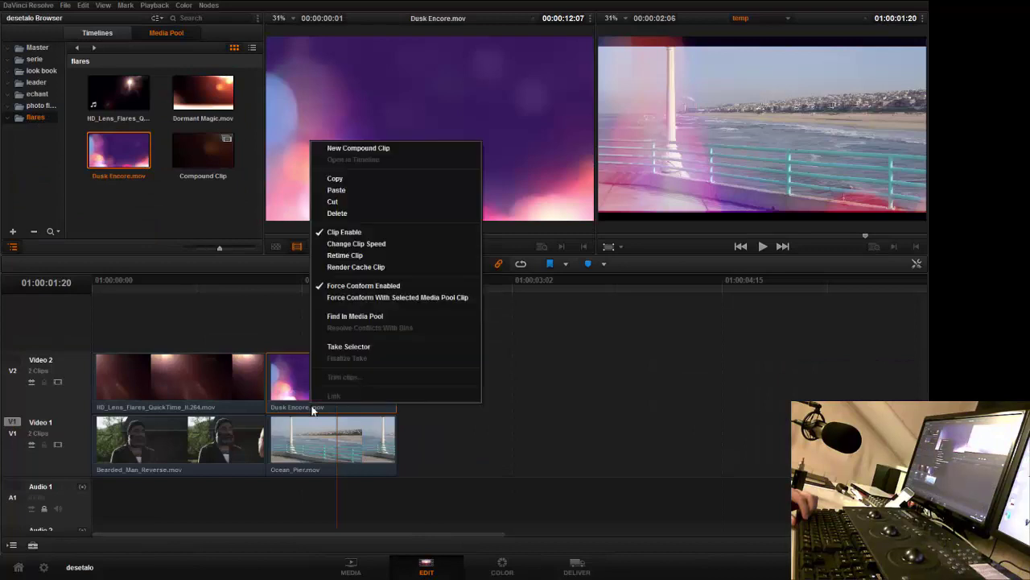
{"action": "left_click", "coordinate": [356, 348]}
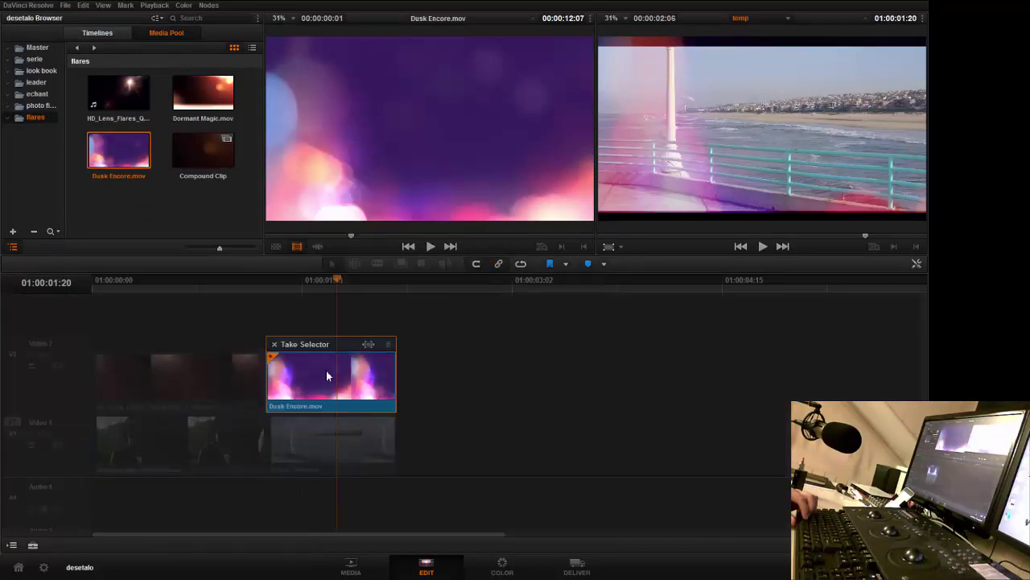
Add Dormant Magic.mov as an alternative take, slip it to an earlier start position and close the Take Selector
{"action": "double_click", "coordinate": [203, 151]}
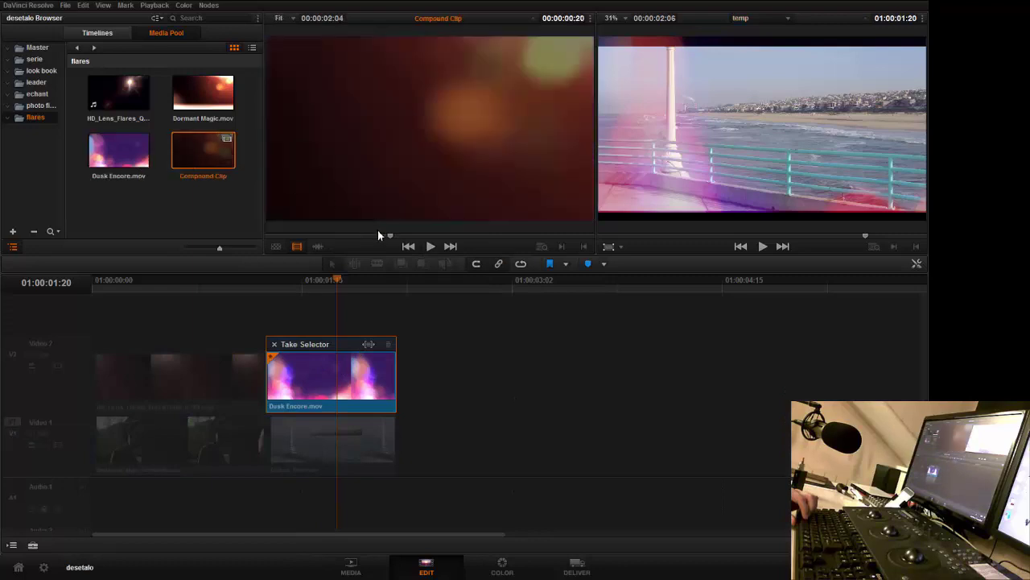
{"action": "left_click_drag", "start_coordinate": [413, 238], "coordinate": [449, 239]}
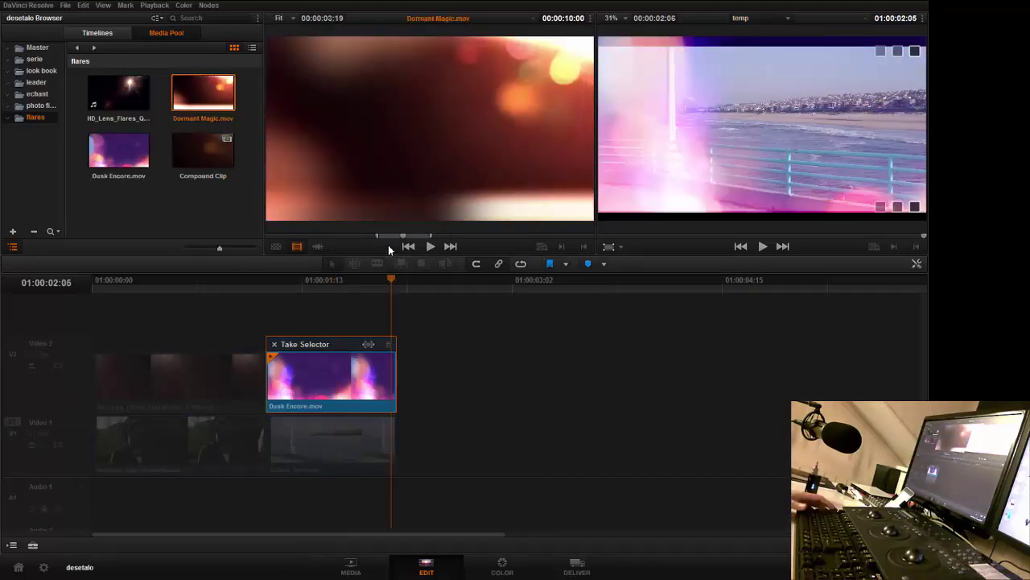
{"action": "left_click_drag", "start_coordinate": [429, 239], "coordinate": [443, 239]}
{"action": "left_click_drag", "start_coordinate": [218, 98], "coordinate": [291, 331]}
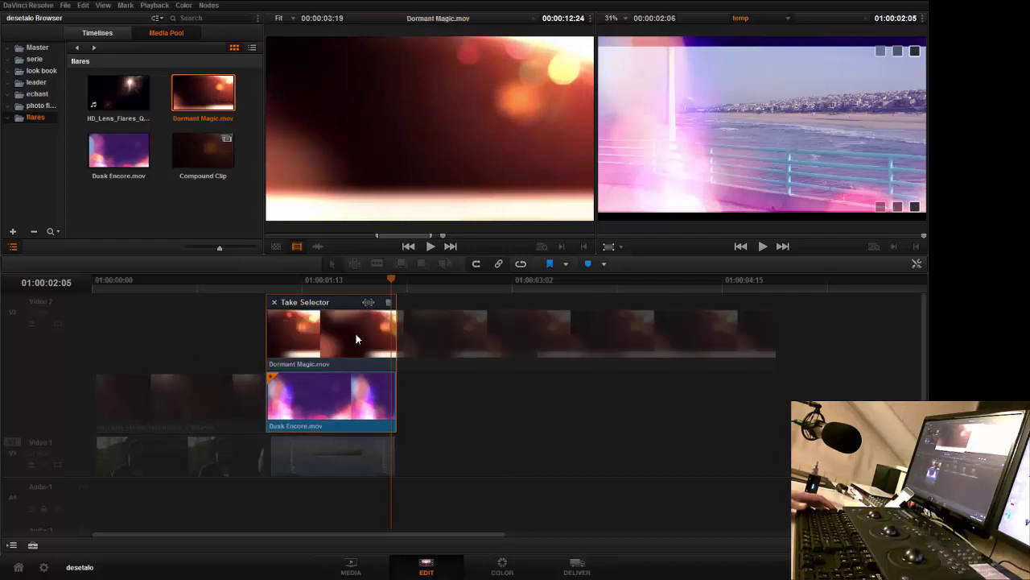
{"action": "mouse_move", "coordinate": [357, 339]}
{"action": "left_mouse_down"}
{"action": "mouse_move", "coordinate": [302, 333]}
{"action": "mouse_move", "coordinate": [356, 338]}
{"action": "mouse_move", "coordinate": [329, 345]}
{"action": "mouse_move", "coordinate": [340, 338]}
{"action": "left_mouse_up"}
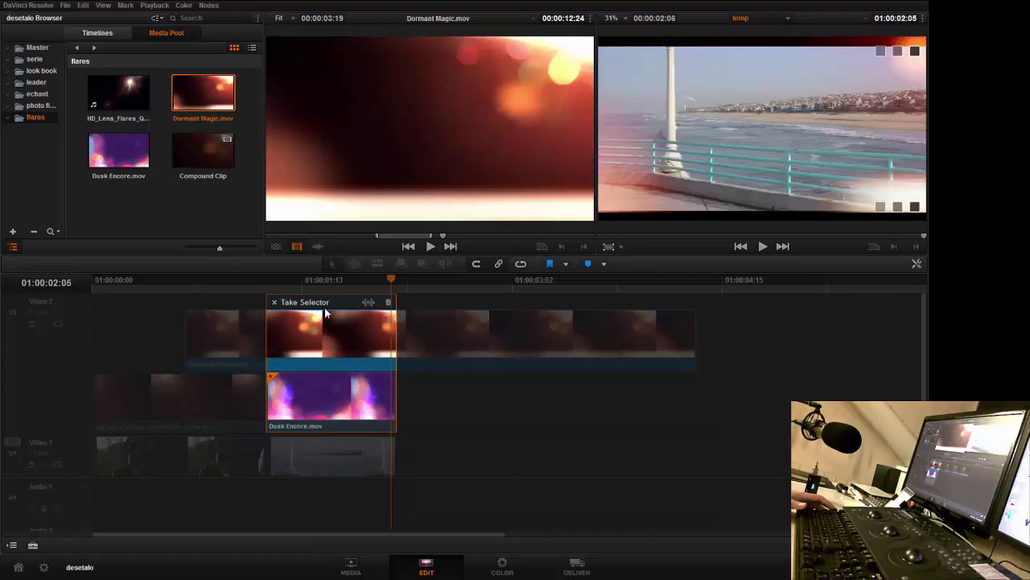
{"action": "left_click", "coordinate": [275, 303]}
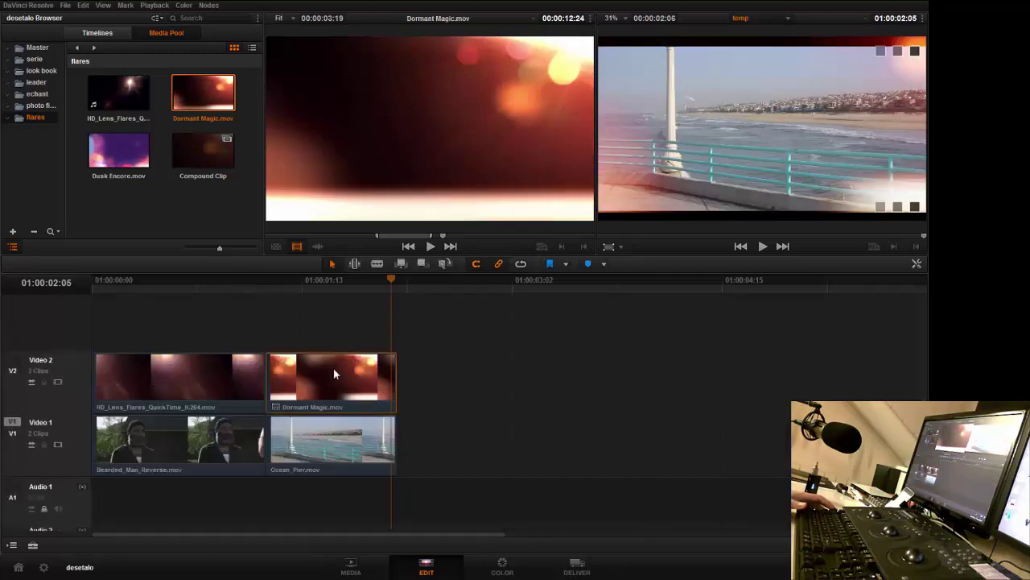
Increase the zoom of the Dormant Magic overlay above the ocean pier clip
{"action": "left_click", "coordinate": [348, 318]}
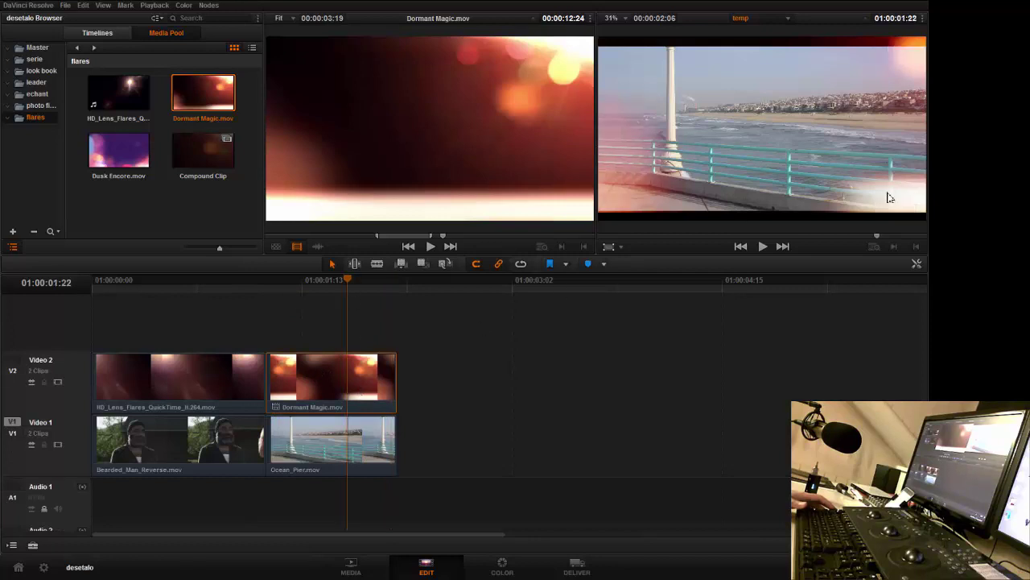
{"action": "left_click", "coordinate": [918, 263]}
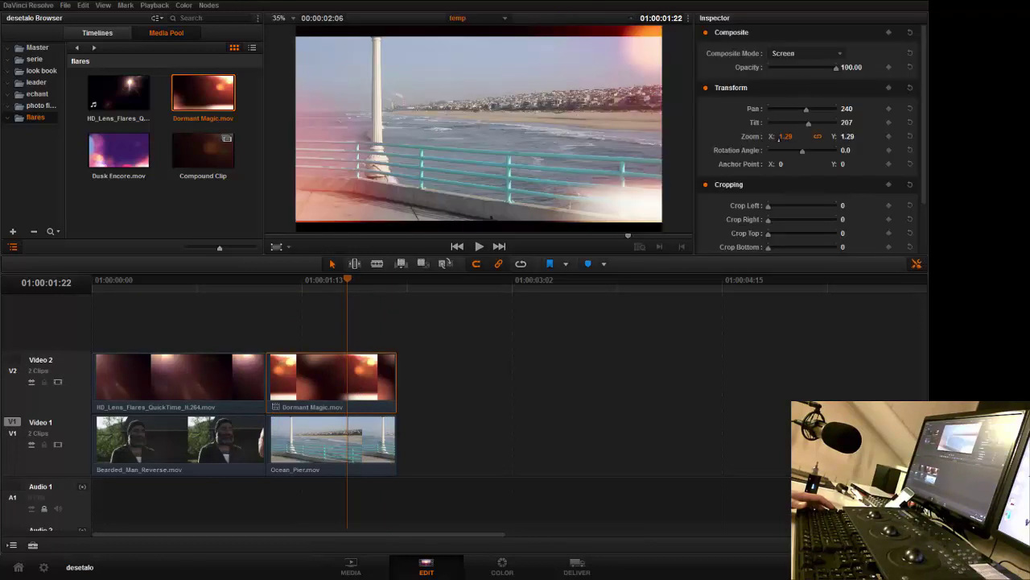
{"action": "left_click_drag", "start_coordinate": [780, 138], "coordinate": [805, 131]}
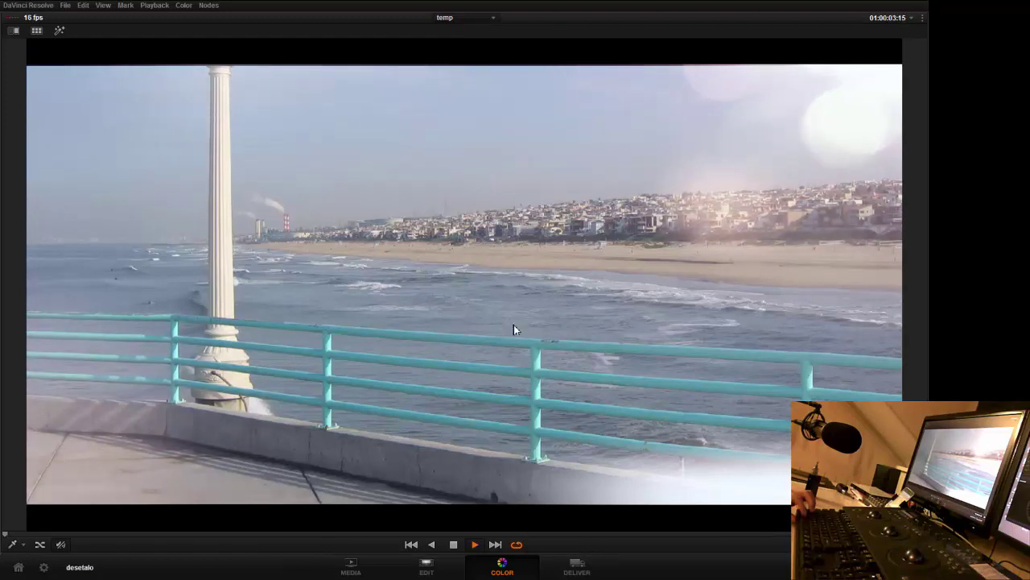
Play back the ocean pier shot with the Dormant Magic overlay
{"action": "key", "text": "space"}
{"action": "key", "text": "alt+f"}
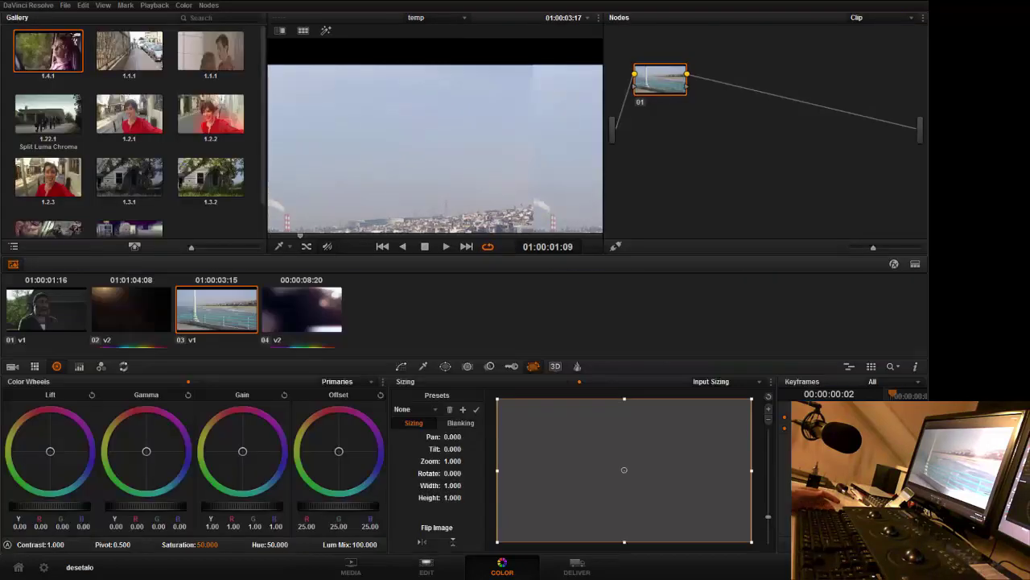
{"action": "left_click", "coordinate": [427, 566]}
{"action": "left_click_drag", "start_coordinate": [293, 281], "coordinate": [320, 289]}
{"action": "key", "text": "space"}
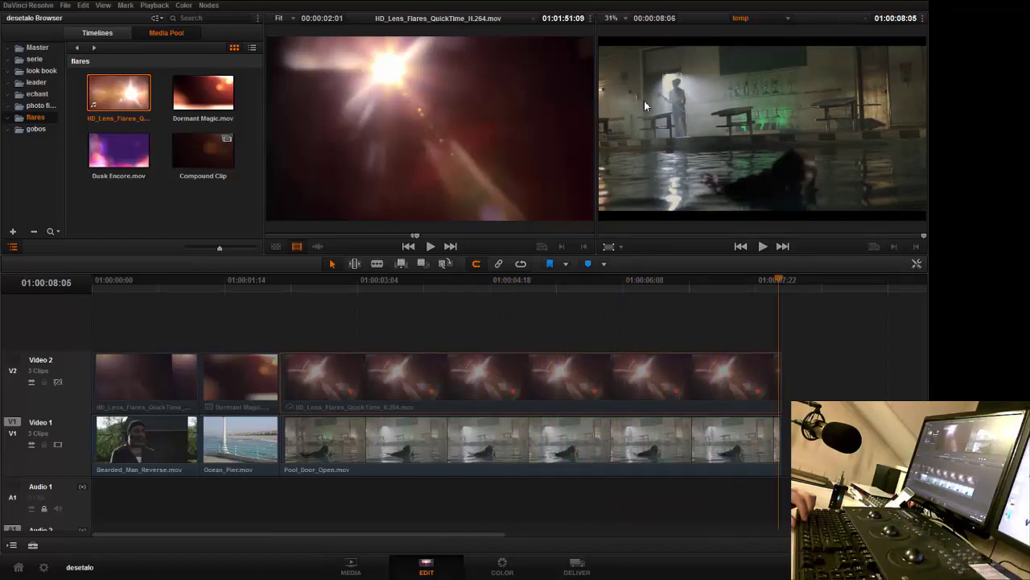
Enable the Video 2 track over the Pool_Door_Open shot and preview the lens flare clip and its source footage
{"action": "left_click", "coordinate": [285, 286]}
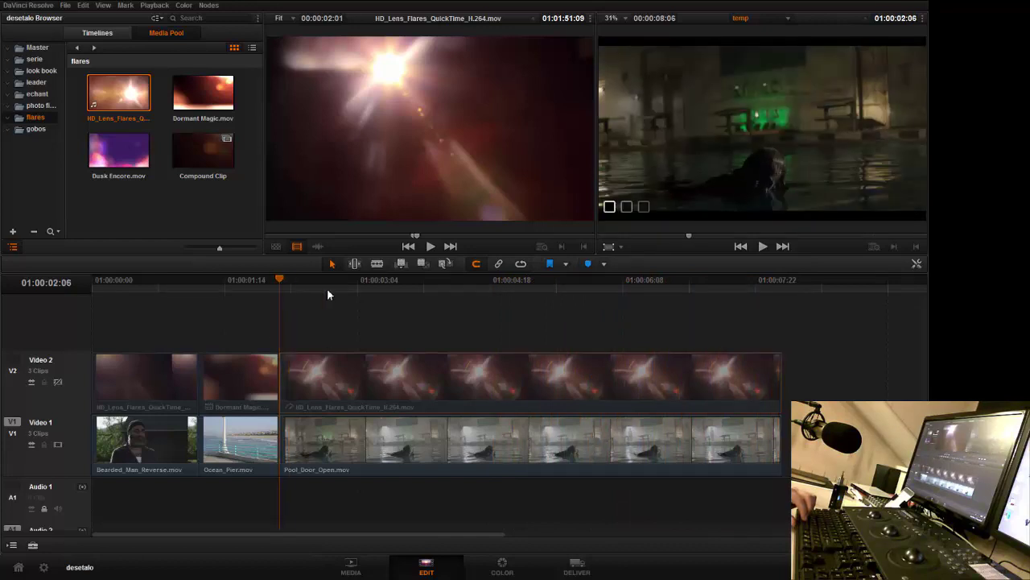
{"action": "left_click", "coordinate": [322, 288]}
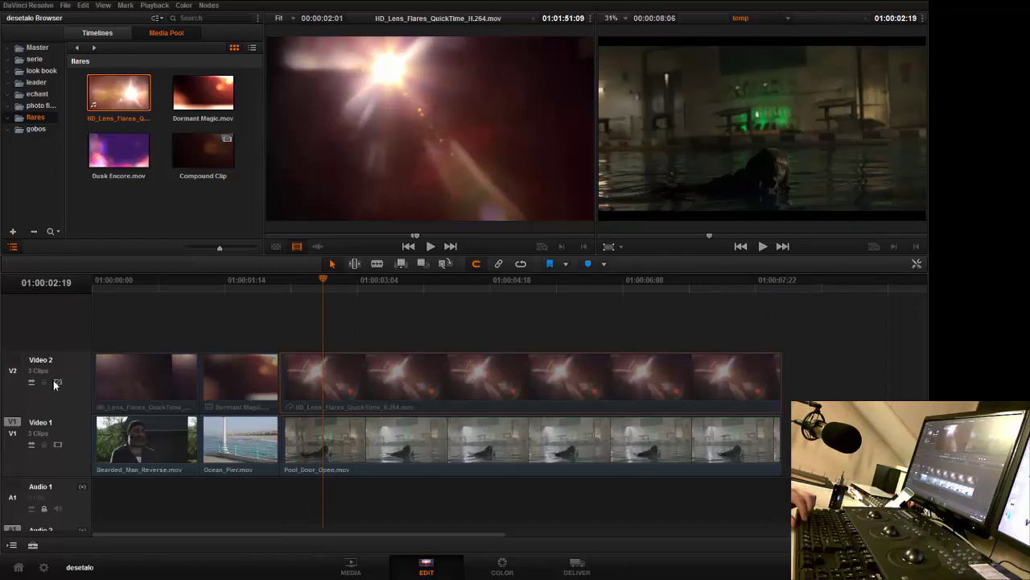
{"action": "left_click", "coordinate": [57, 382]}
{"action": "left_click", "coordinate": [306, 283]}
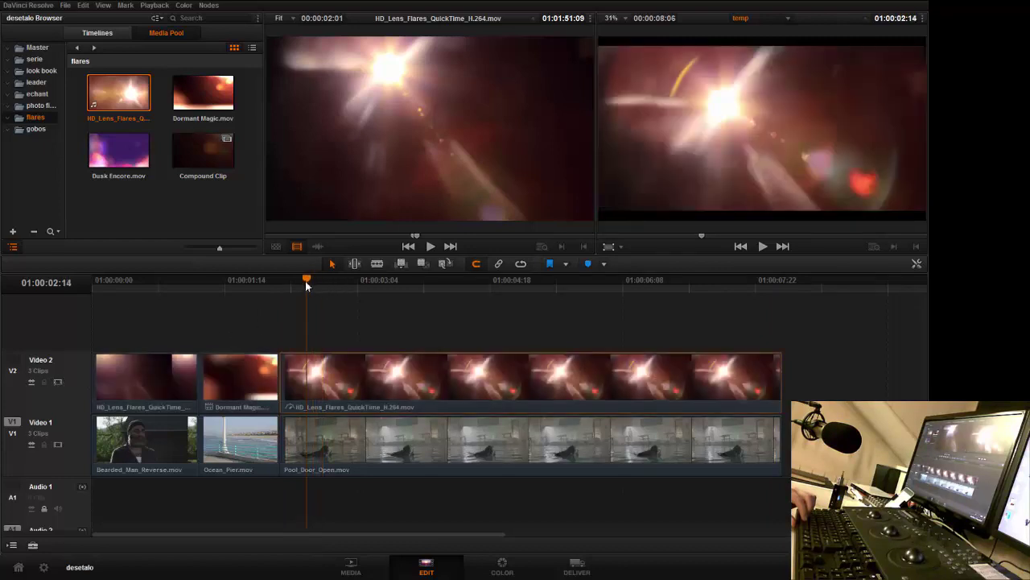
{"action": "left_click_drag", "start_coordinate": [306, 284], "coordinate": [337, 285]}
{"action": "left_click_drag", "start_coordinate": [416, 235], "coordinate": [428, 232]}
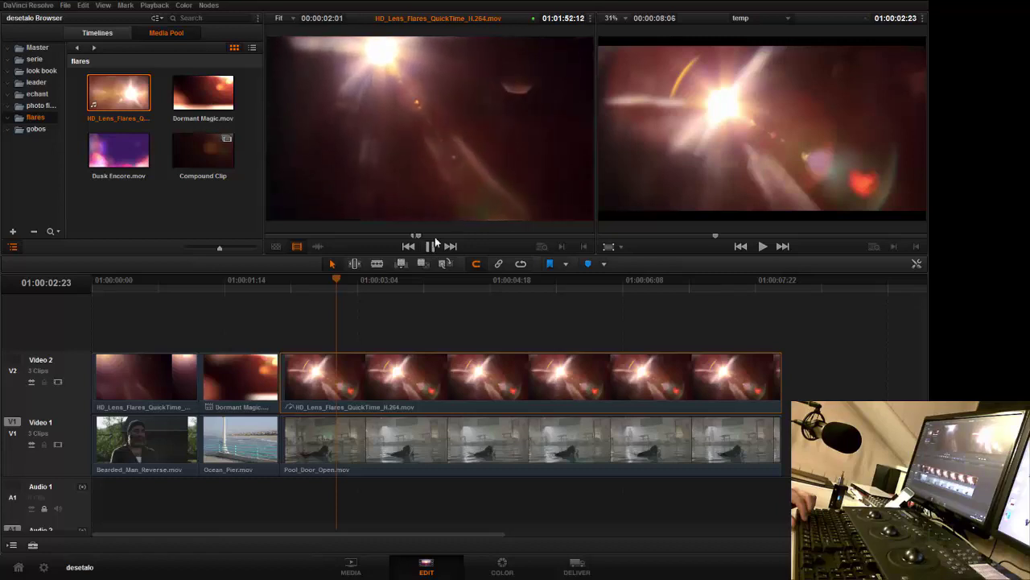
{"action": "left_click", "coordinate": [431, 247]}
Set the Composite Mode of the lens flare clip above Pool_Door_Open to Screen
{"action": "left_click_drag", "start_coordinate": [317, 286], "coordinate": [299, 288]}
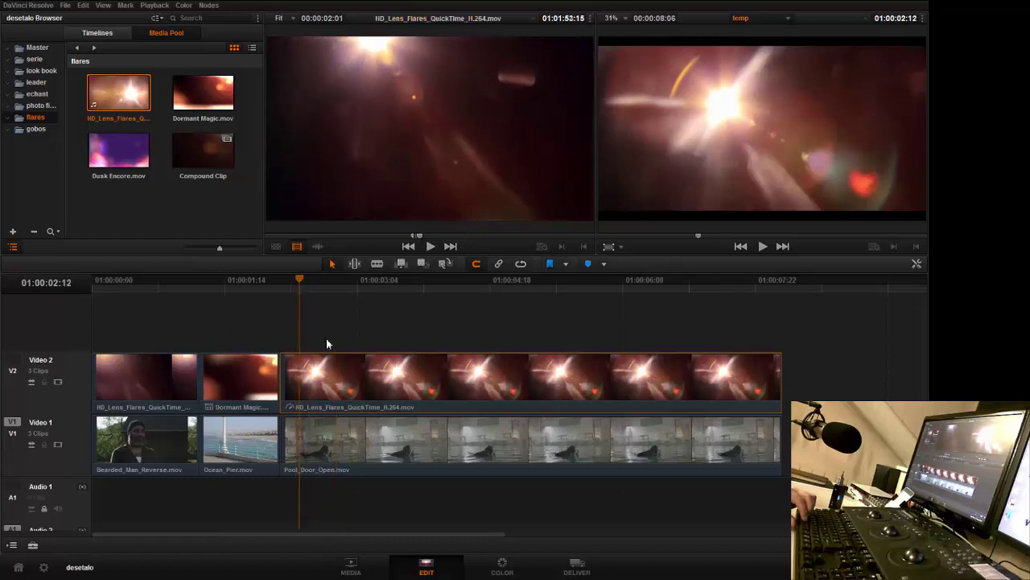
{"action": "left_click", "coordinate": [917, 266]}
{"action": "left_click", "coordinate": [808, 56]}
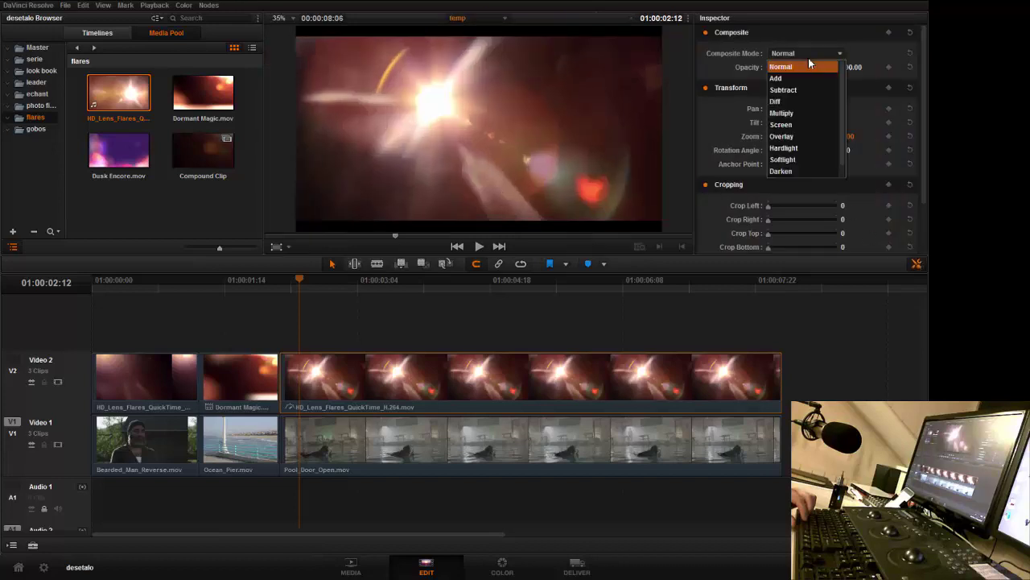
{"action": "left_click", "coordinate": [802, 129]}
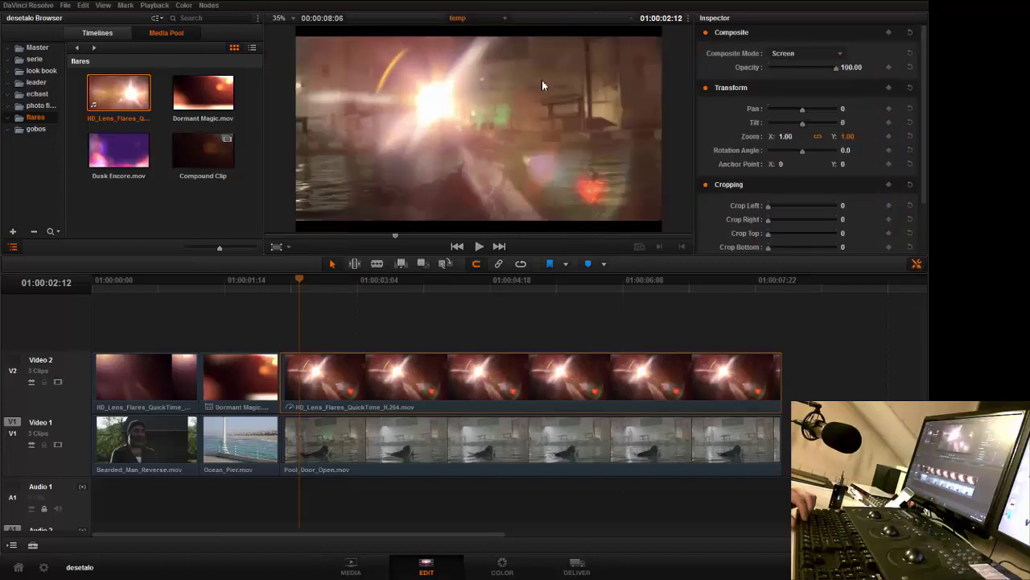
Position the lens flare over the pool shot with pan -208, tilt 117 and zoom 1.33, and scrub through the result
{"action": "left_click_drag", "start_coordinate": [803, 112], "coordinate": [775, 129]}
{"action": "left_click_drag", "start_coordinate": [352, 283], "coordinate": [358, 283]}
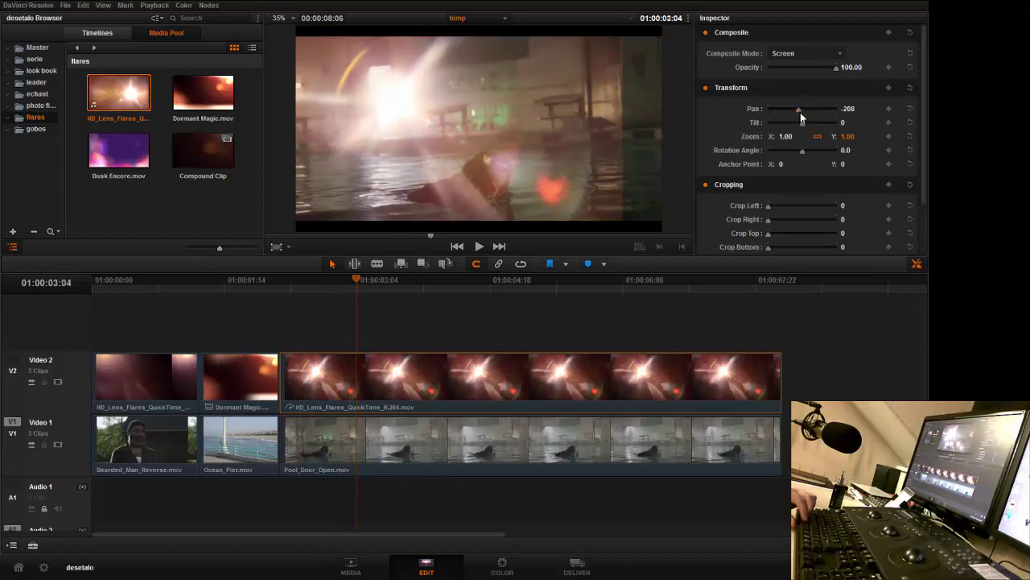
{"action": "mouse_move", "coordinate": [801, 113]}
{"action": "left_mouse_down"}
{"action": "mouse_move", "coordinate": [811, 132]}
{"action": "mouse_move", "coordinate": [787, 136]}
{"action": "mouse_move", "coordinate": [799, 112]}
{"action": "mouse_move", "coordinate": [800, 133]}
{"action": "mouse_move", "coordinate": [800, 111]}
{"action": "mouse_move", "coordinate": [809, 130]}
{"action": "left_mouse_up"}
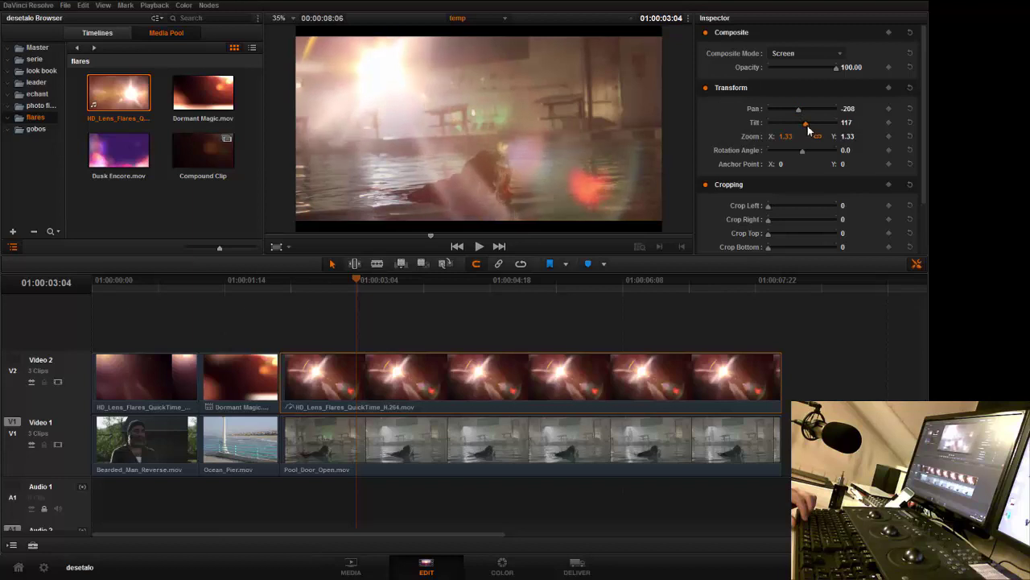
{"action": "left_click_drag", "start_coordinate": [501, 238], "coordinate": [466, 259]}
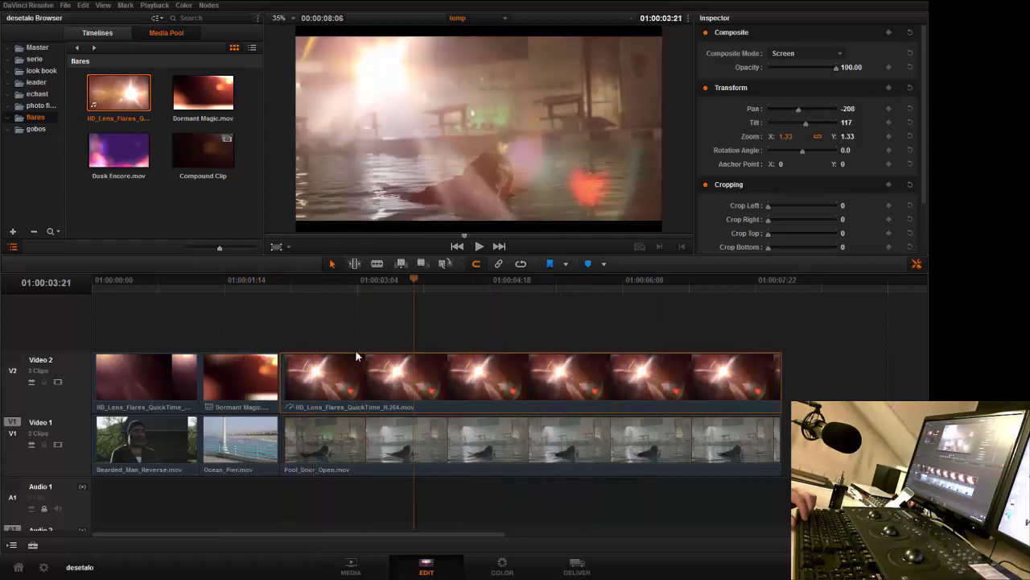
{"action": "left_click", "coordinate": [410, 286]}
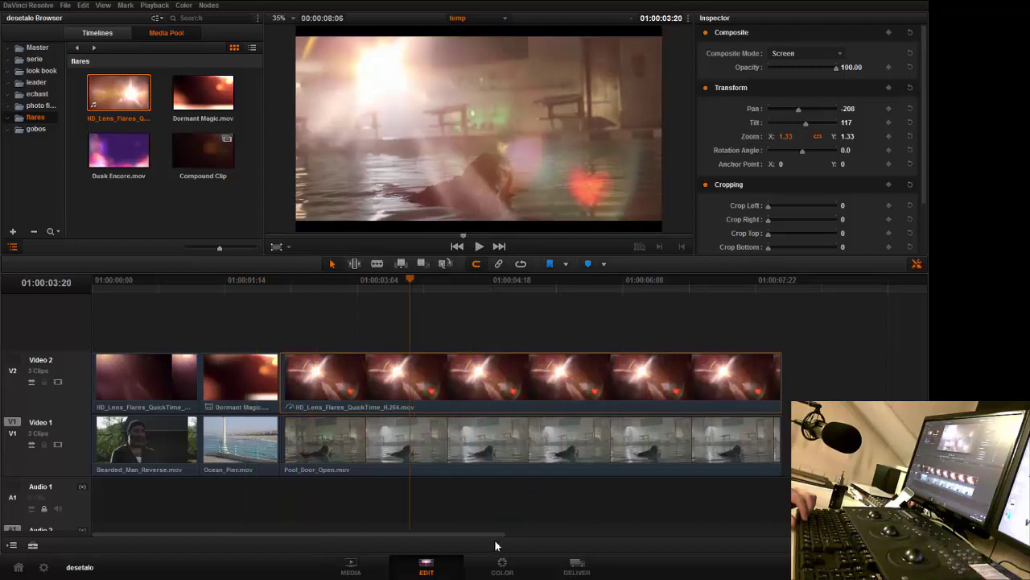
Open the Color page for the lens flare clip and play the pool shot in the enlarged viewer
{"action": "left_click", "coordinate": [503, 569]}
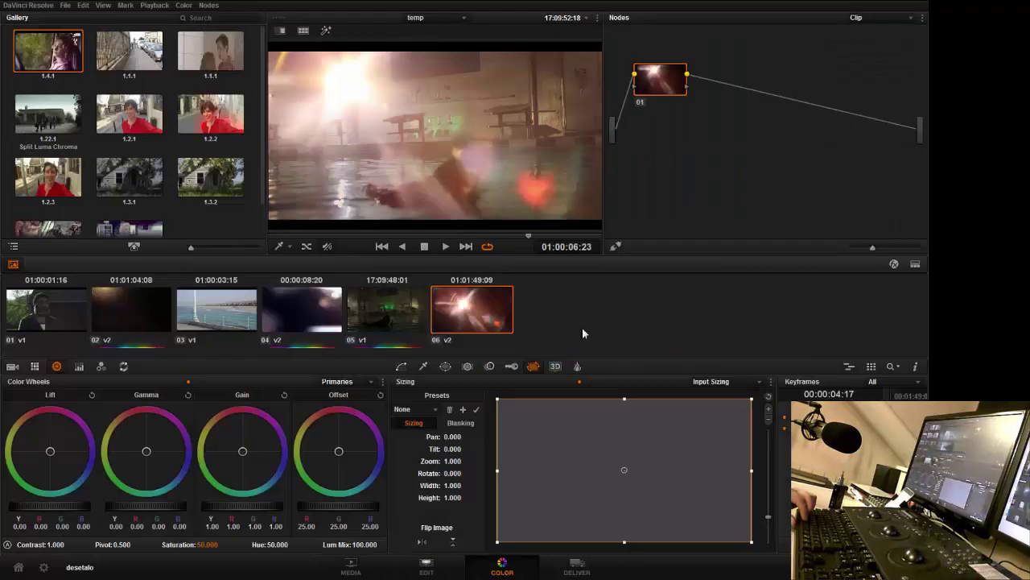
{"action": "left_click_drag", "start_coordinate": [654, 96], "coordinate": [660, 108]}
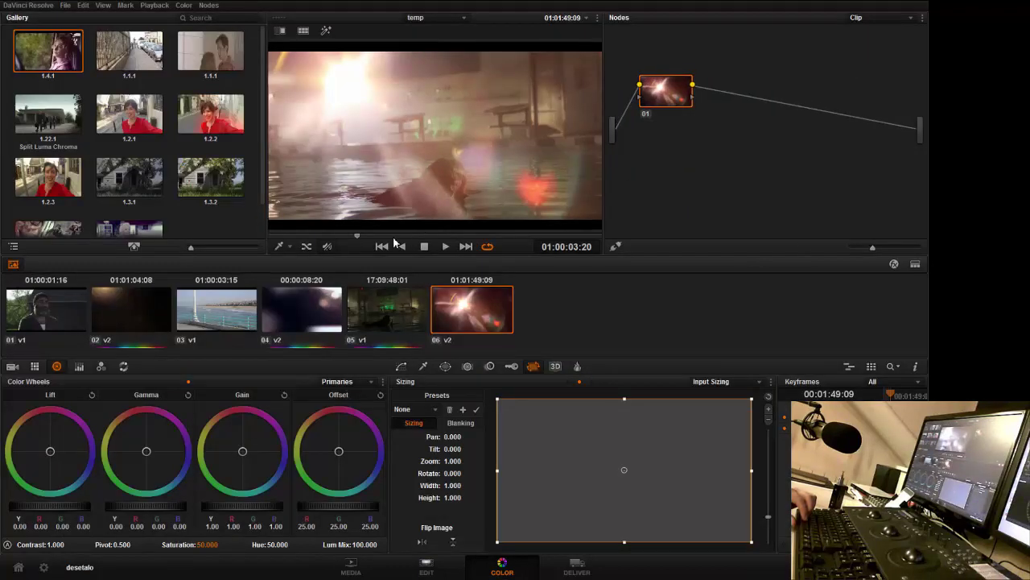
{"action": "left_click", "coordinate": [915, 265]}
{"action": "key", "text": "space"}
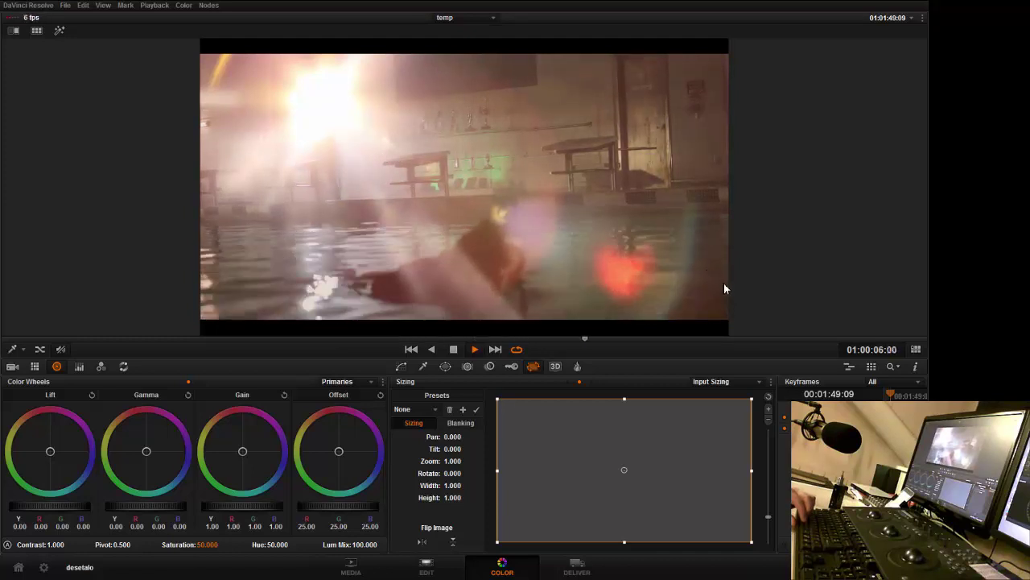
{"action": "key", "text": "space"}
{"action": "left_click", "coordinate": [917, 349]}
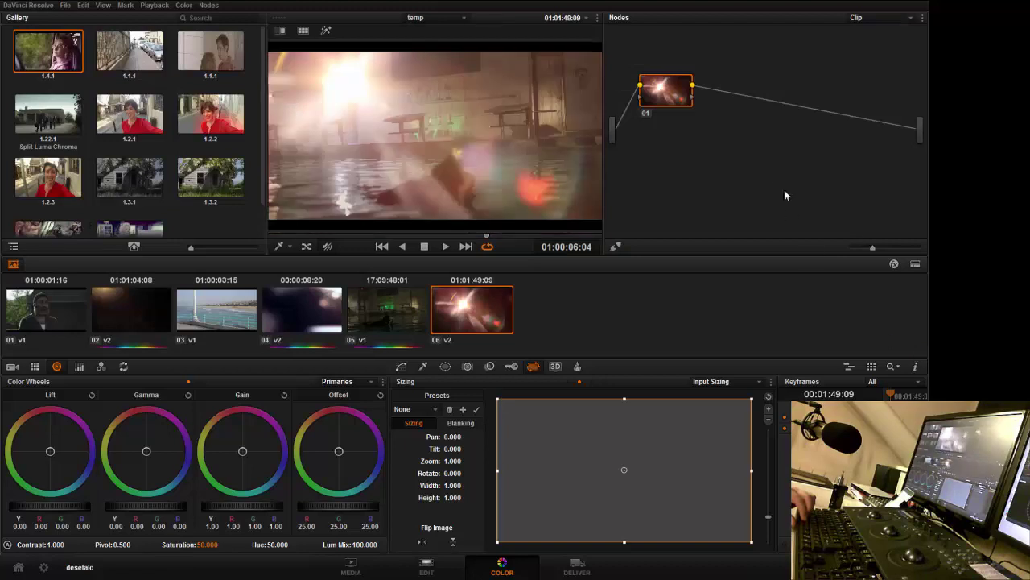
Pull down the lower part of the lens flare's custom curve and reduce its saturation to 37.4
{"action": "left_click", "coordinate": [401, 367]}
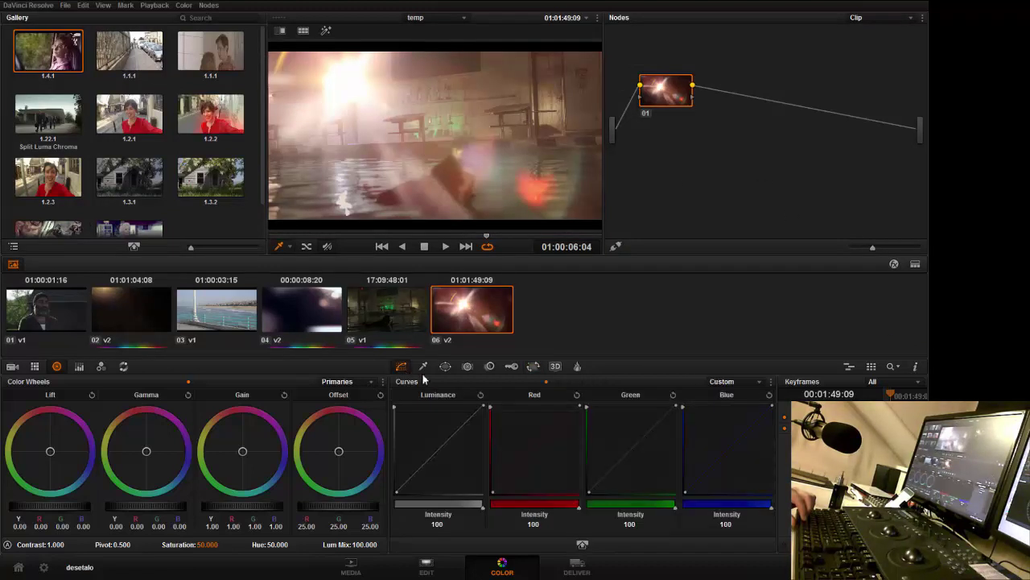
{"action": "left_click_drag", "start_coordinate": [430, 466], "coordinate": [435, 480]}
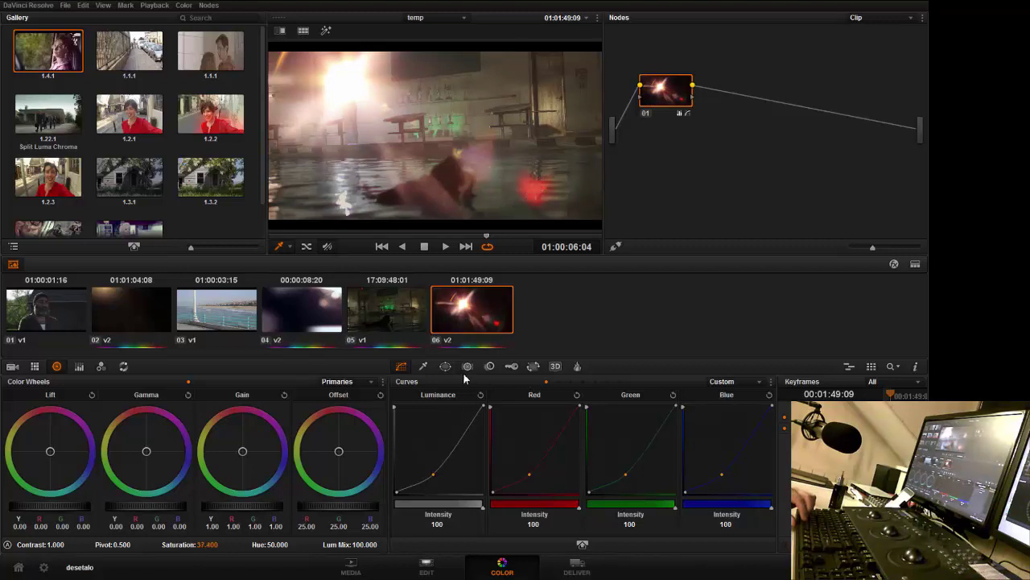
Desaturate the flare's reds with the Hue Vs Sat curve, lowering the red point to about 0.39 and keeping the other hues level
{"action": "left_click", "coordinate": [606, 382]}
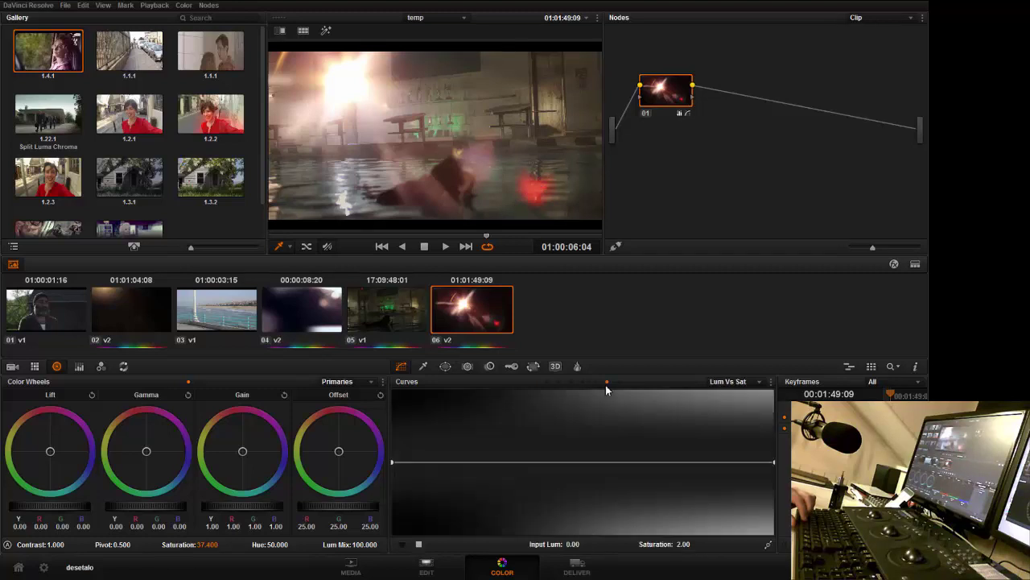
{"action": "left_click", "coordinate": [593, 384]}
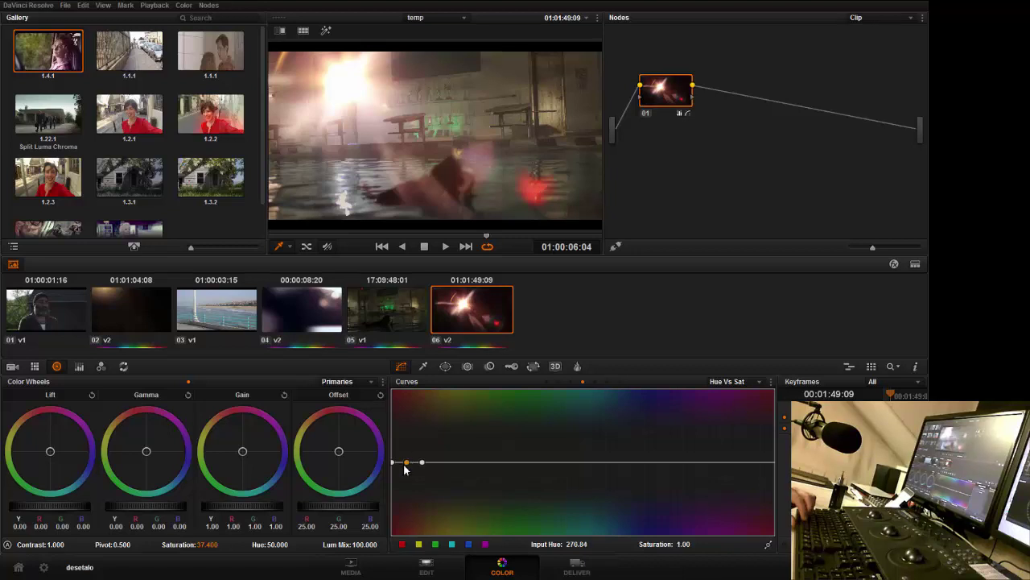
{"action": "left_click_drag", "start_coordinate": [408, 475], "coordinate": [409, 504]}
{"action": "left_click_drag", "start_coordinate": [396, 468], "coordinate": [434, 470]}
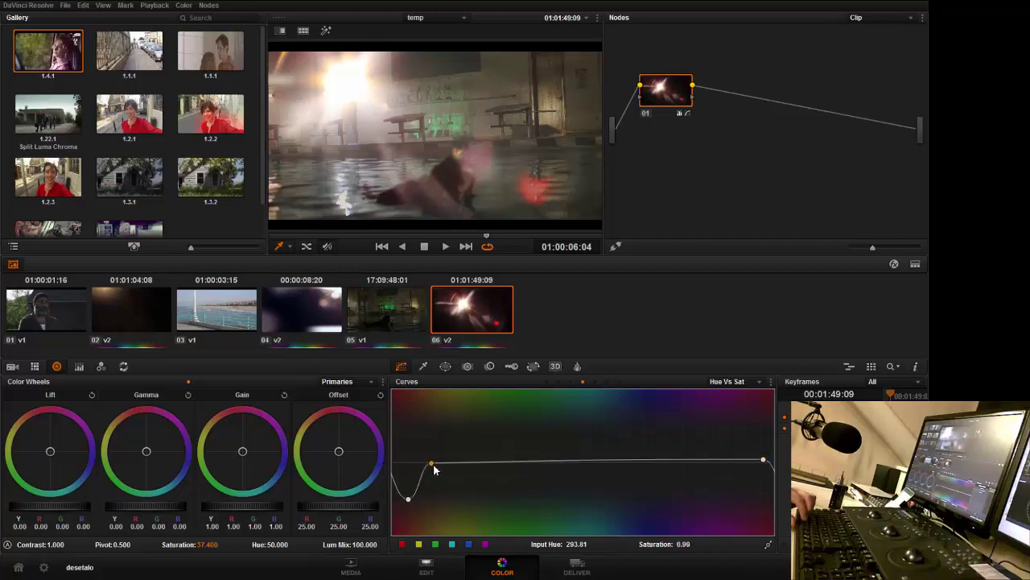
{"action": "left_click_drag", "start_coordinate": [763, 464], "coordinate": [752, 467]}
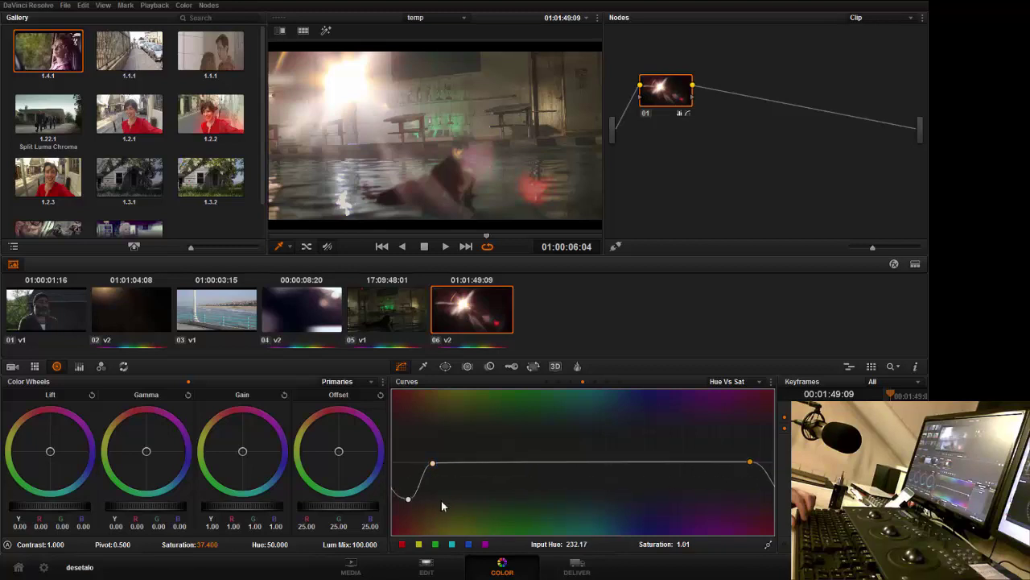
{"action": "mouse_move", "coordinate": [410, 503]}
{"action": "left_mouse_down"}
{"action": "mouse_move", "coordinate": [399, 523]}
{"action": "mouse_move", "coordinate": [400, 514]}
{"action": "left_mouse_up"}
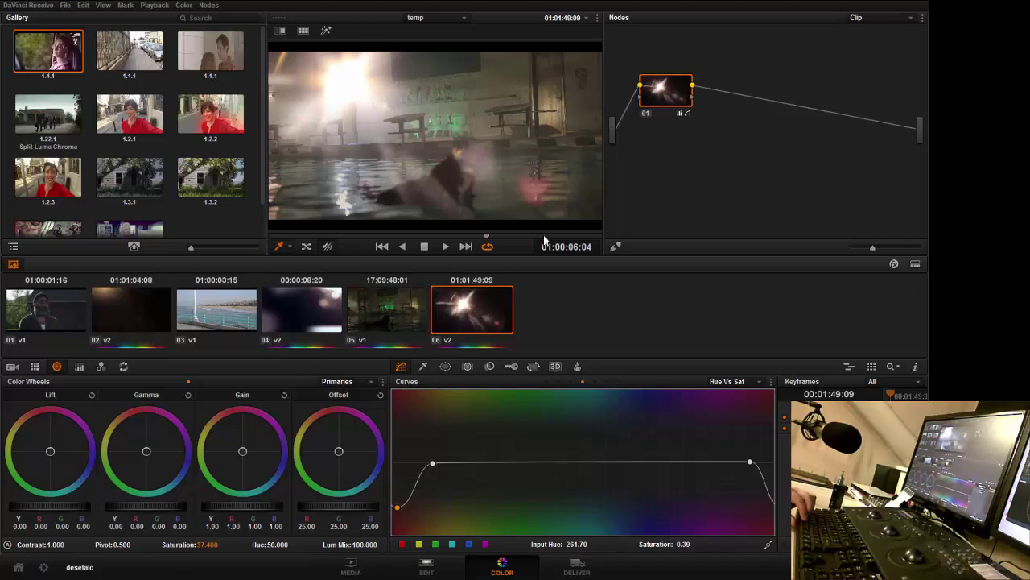
Lower the lens flare clip's opacity to 82.64 on the Edit page
{"action": "left_click", "coordinate": [427, 568]}
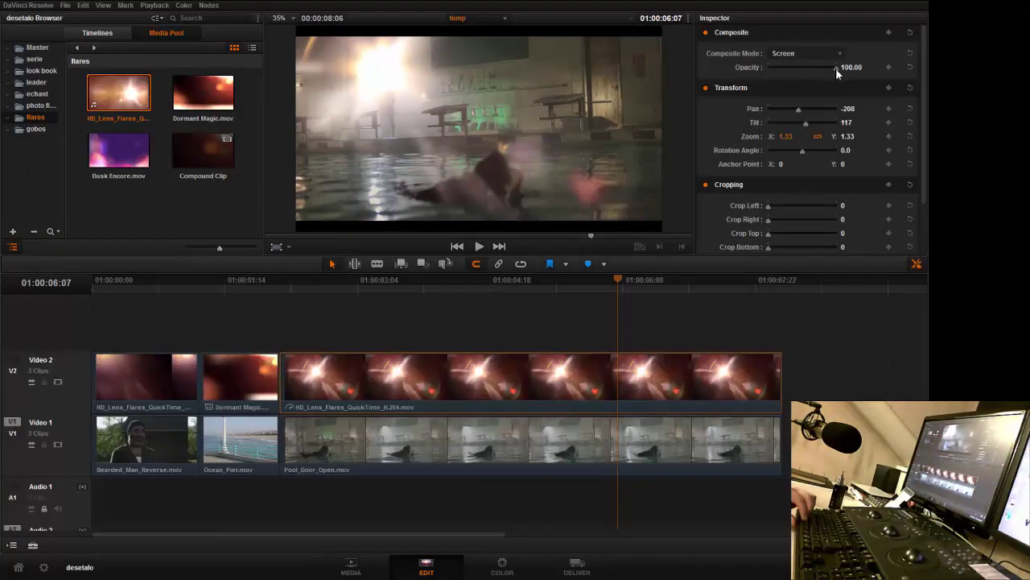
{"action": "mouse_move", "coordinate": [835, 67]}
{"action": "left_mouse_down"}
{"action": "mouse_move", "coordinate": [809, 70]}
{"action": "mouse_move", "coordinate": [828, 76]}
{"action": "left_mouse_up"}
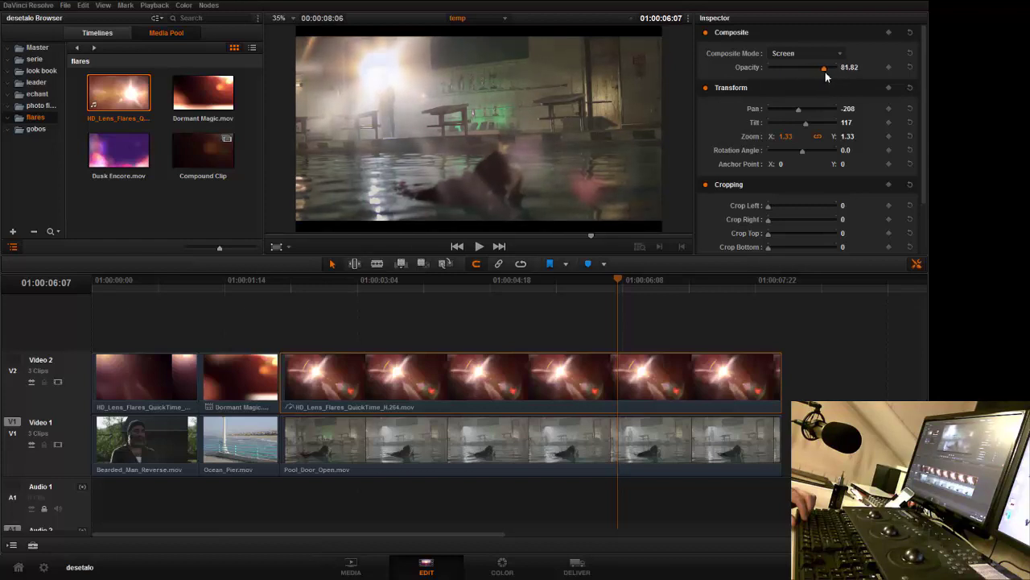
Add a serial node with an inverted circular window over the flare's bright core, size 52.06, pan 45.63, tilt 54.25 and softness 5.81
{"action": "left_click", "coordinate": [502, 566]}
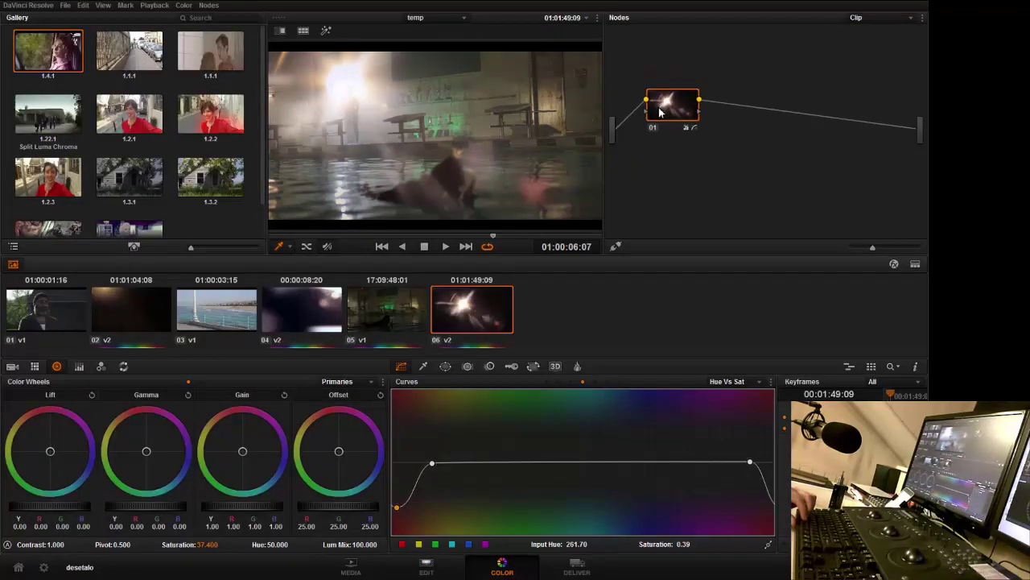
{"action": "left_click", "coordinate": [447, 367]}
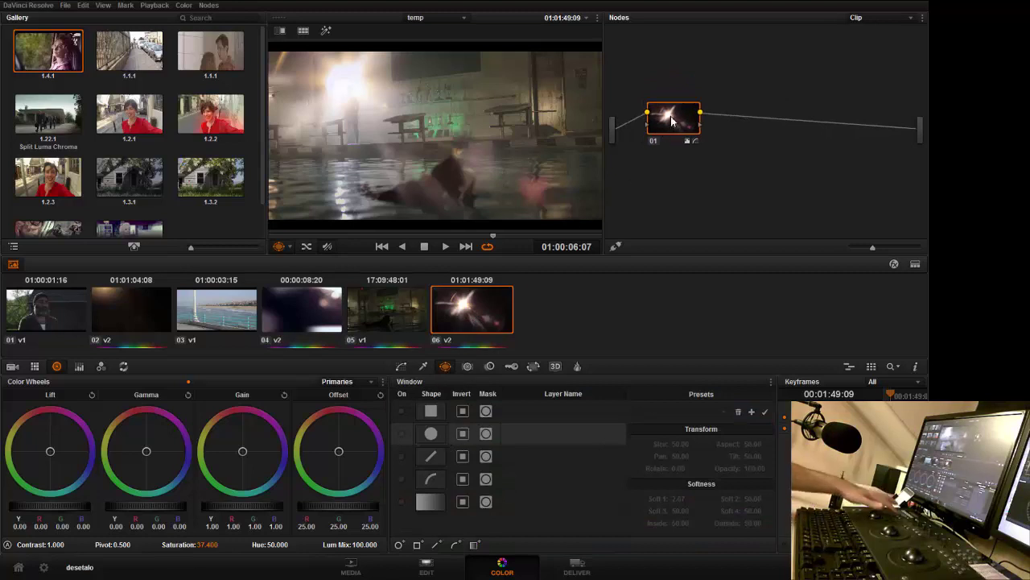
{"action": "key", "text": "alt+s"}
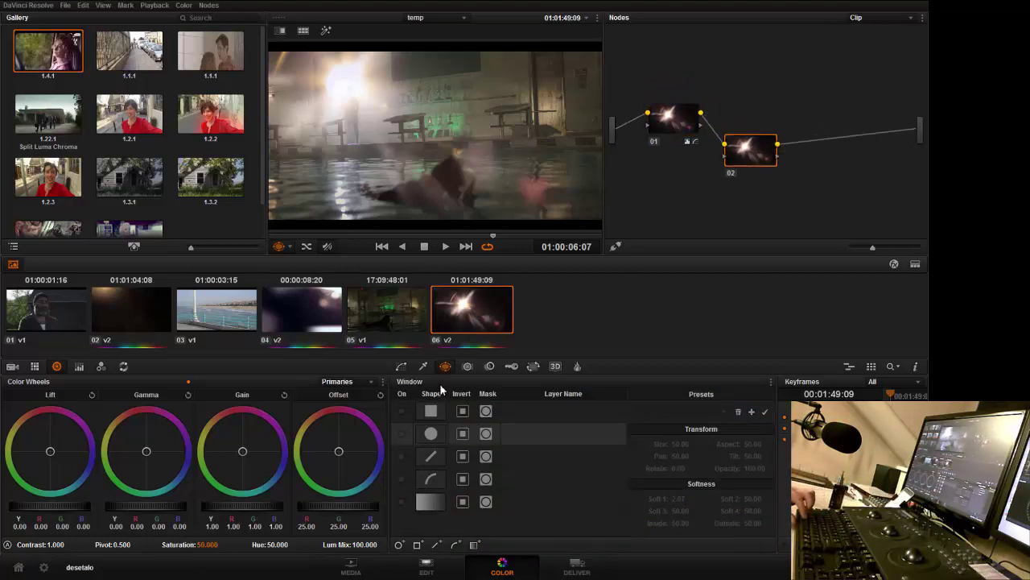
{"action": "left_click", "coordinate": [408, 435]}
{"action": "scroll", "coordinate": [403, 158], "scroll_direction": "down", "scroll_amount": 2}
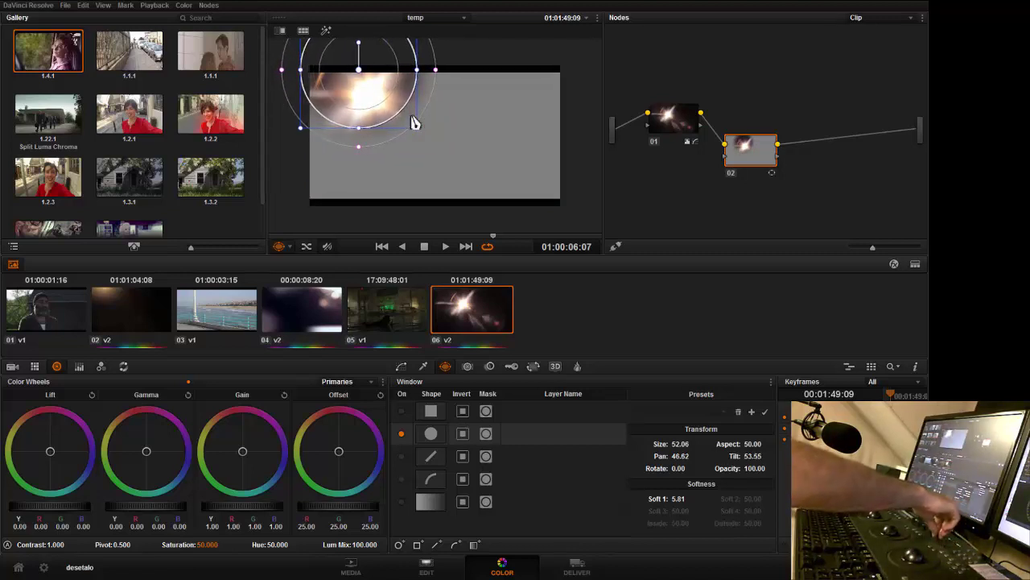
{"action": "left_click", "coordinate": [462, 433]}
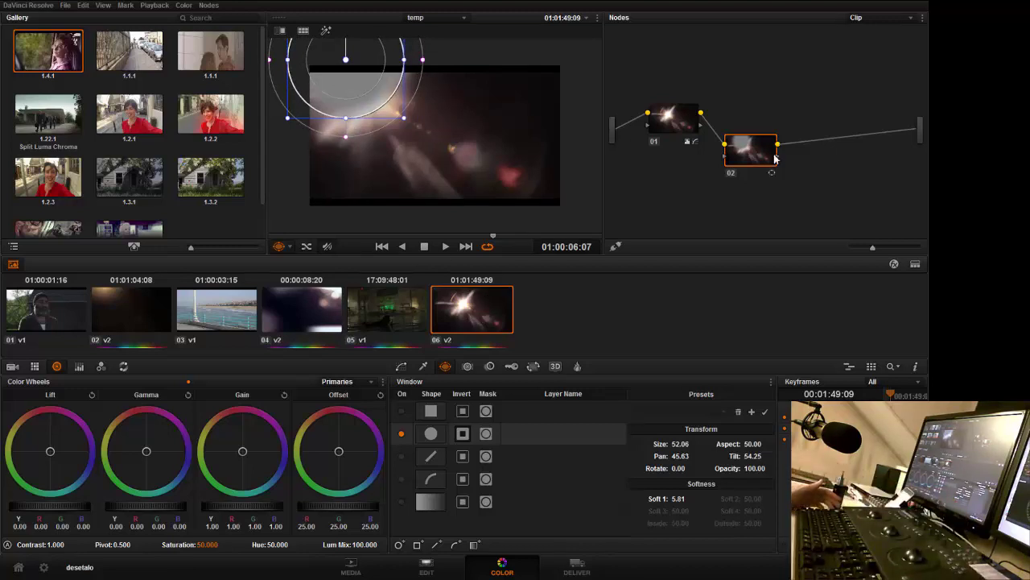
Add an alpha output to the lens flare's node graph and connect node 02's alpha to it
{"action": "left_click", "coordinate": [426, 569]}
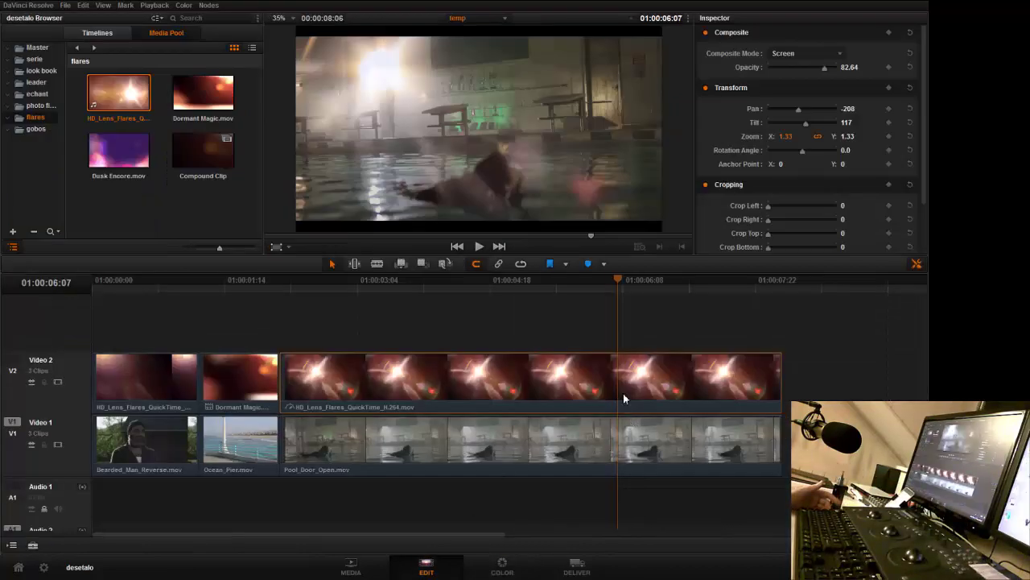
{"action": "left_click", "coordinate": [498, 572]}
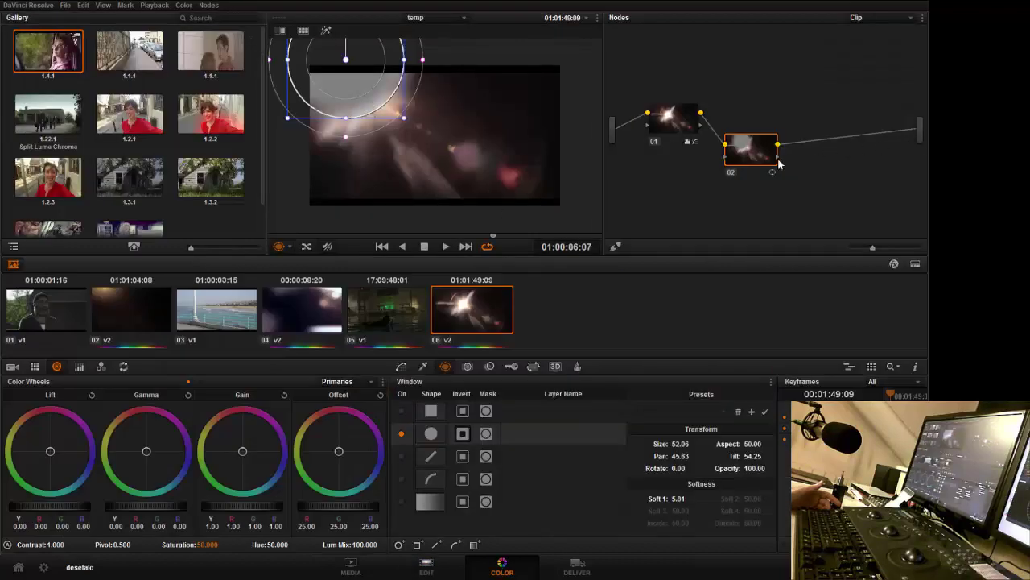
{"action": "right_click", "coordinate": [920, 143]}
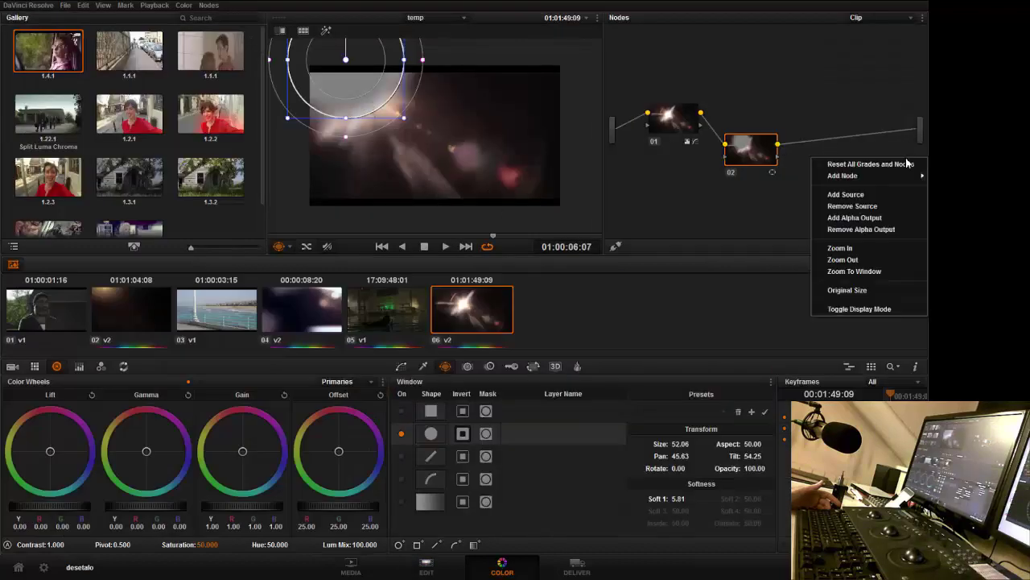
{"action": "left_click", "coordinate": [875, 219]}
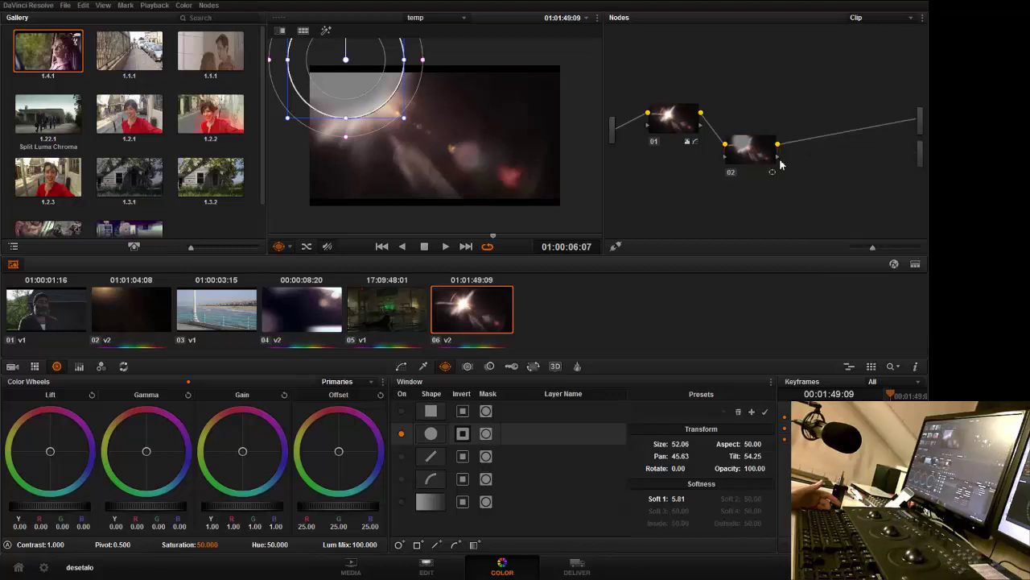
{"action": "left_click_drag", "start_coordinate": [914, 163], "coordinate": [920, 158]}
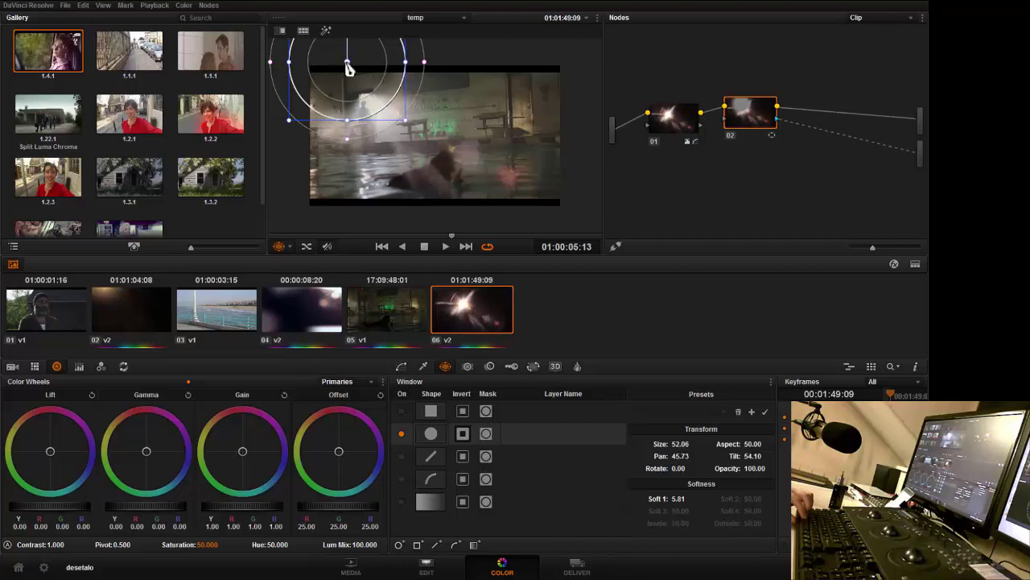
Reshape the circular window to aspect 27.65, rotation 49, pan 46.19, tilt 53.83 and softness 11.19, and hide its on-screen outline
{"action": "mouse_move", "coordinate": [348, 69]}
{"action": "left_mouse_down"}
{"action": "mouse_move", "coordinate": [333, 69]}
{"action": "mouse_move", "coordinate": [348, 97]}
{"action": "mouse_move", "coordinate": [345, 87]}
{"action": "mouse_move", "coordinate": [396, 127]}
{"action": "mouse_move", "coordinate": [346, 82]}
{"action": "left_mouse_up"}
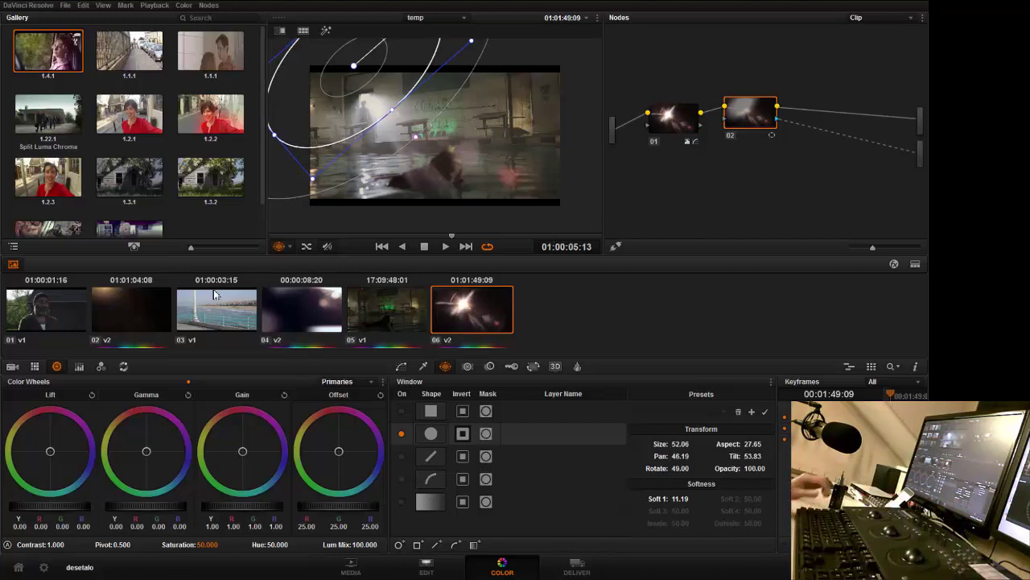
{"action": "left_click", "coordinate": [289, 248]}
{"action": "left_click", "coordinate": [306, 266]}
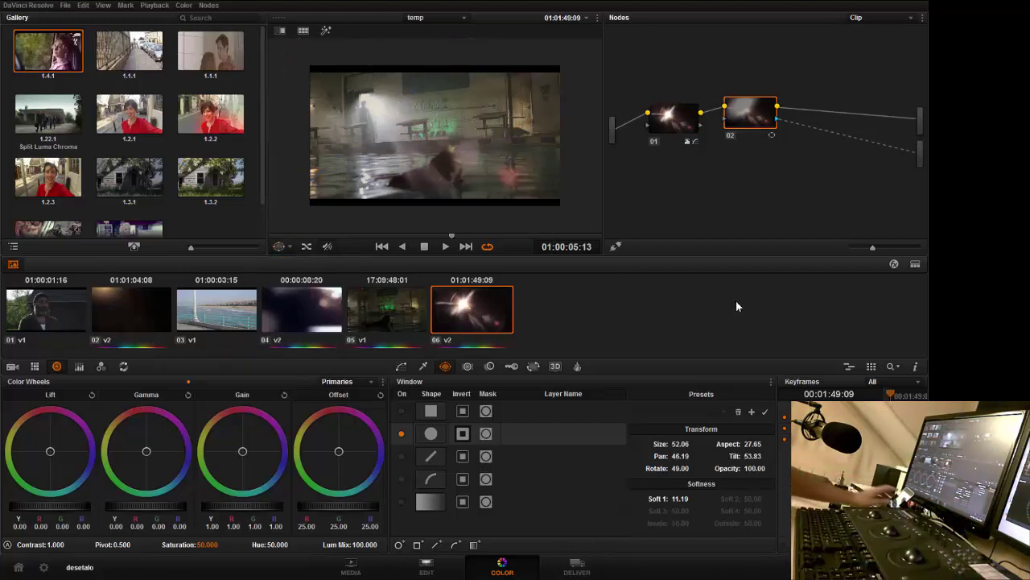
Play the masked flare over the pool shot in the full-page viewer and return to the normal layout
{"action": "key", "text": "alt+f"}
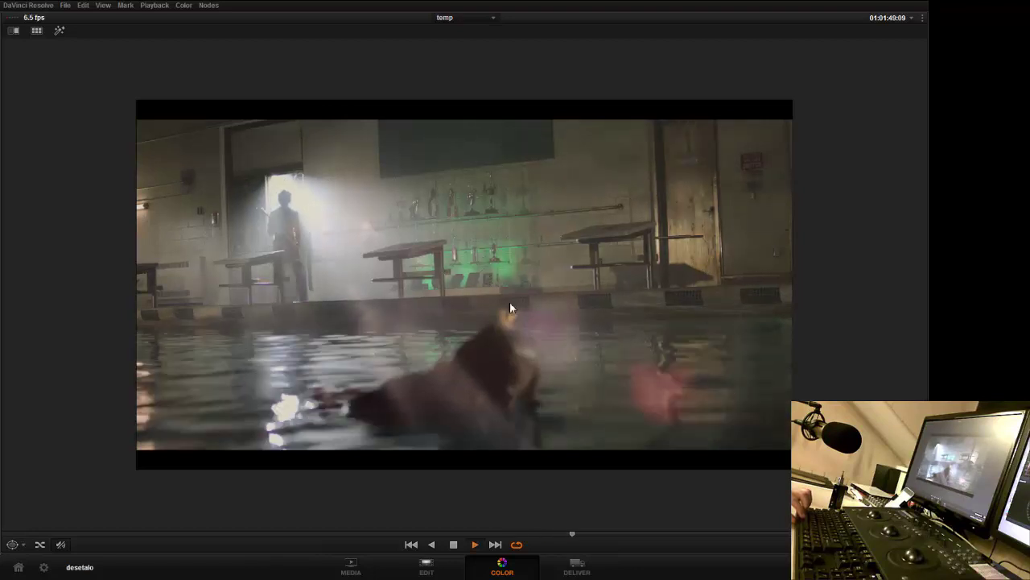
{"action": "key", "text": "space"}
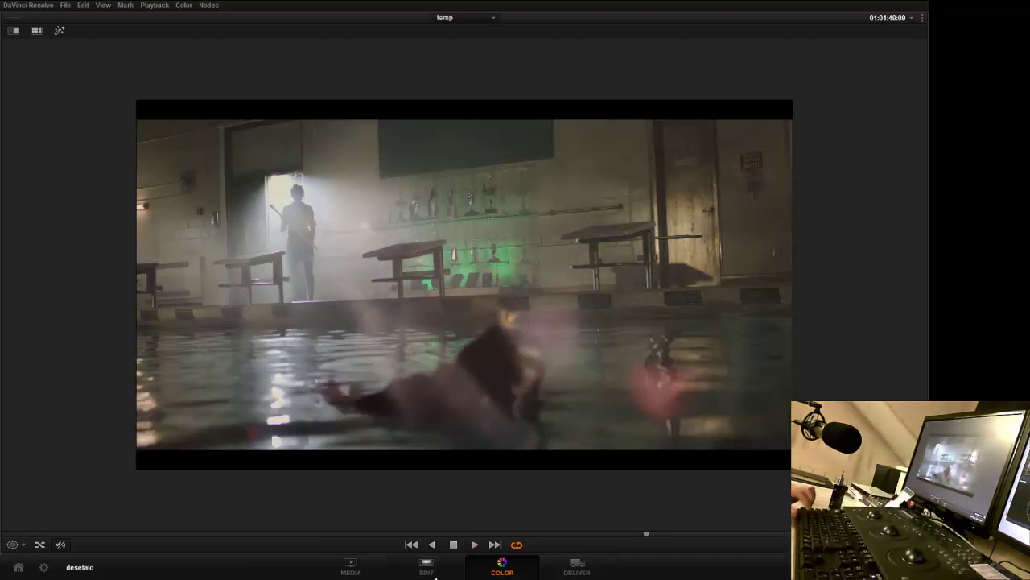
{"action": "key", "text": "alt+f"}
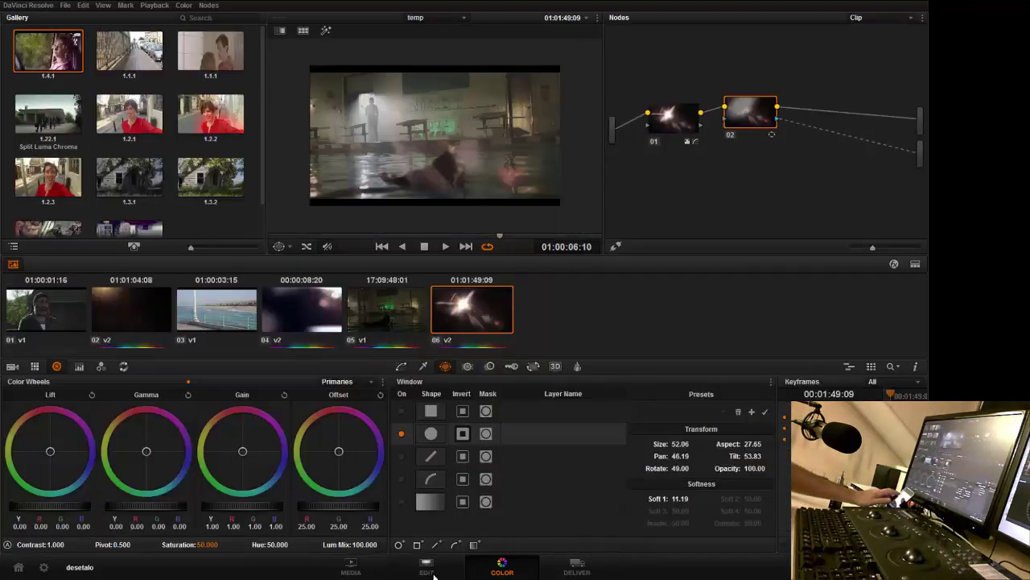
Compare the pool shot with and without the flare on the Edit page by toggling the Video 2 track, playing back in between
{"action": "left_click", "coordinate": [429, 569]}
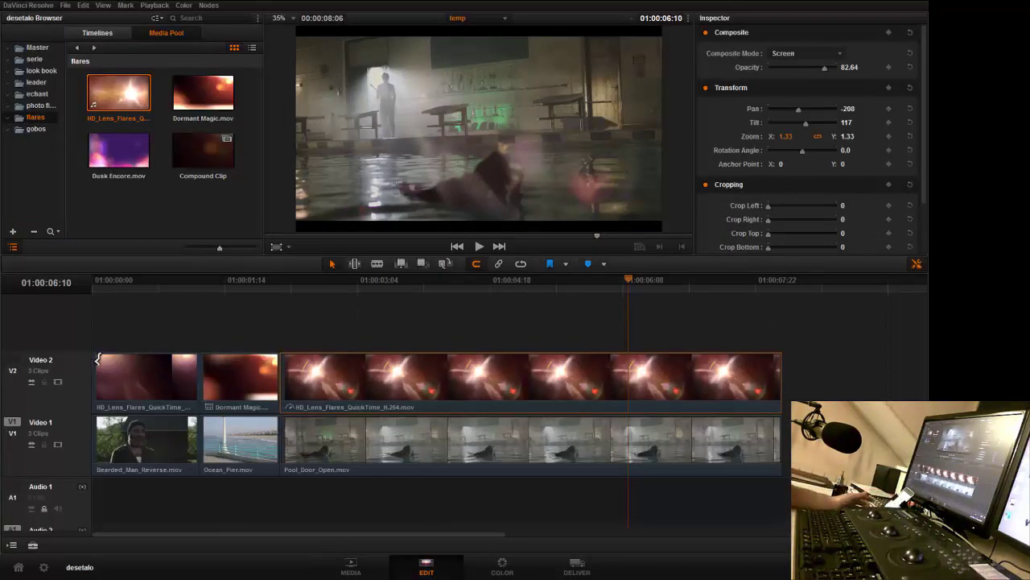
{"action": "left_click", "coordinate": [60, 384]}
{"action": "left_click", "coordinate": [60, 384]}
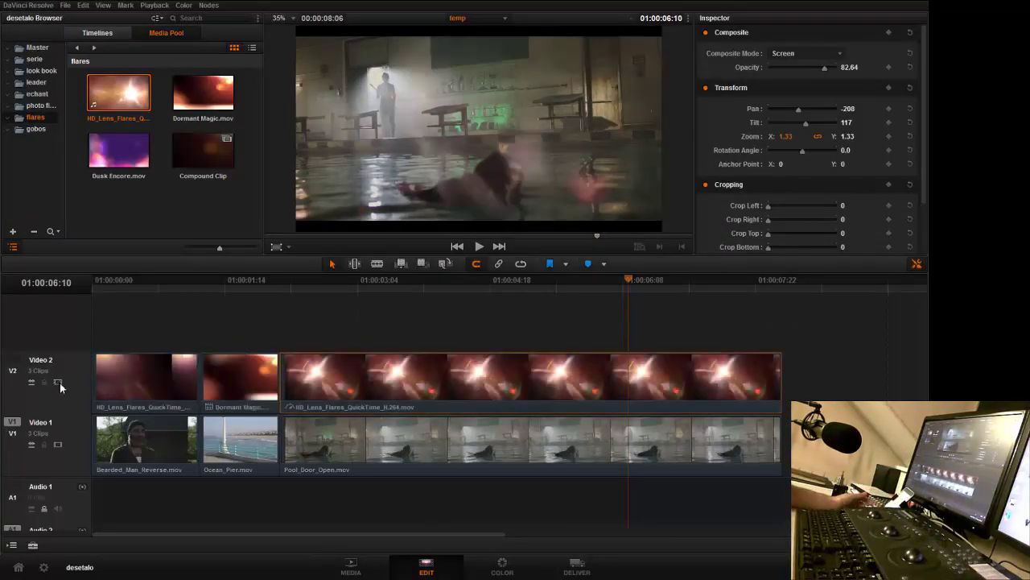
{"action": "left_click", "coordinate": [60, 384]}
{"action": "left_click", "coordinate": [60, 384]}
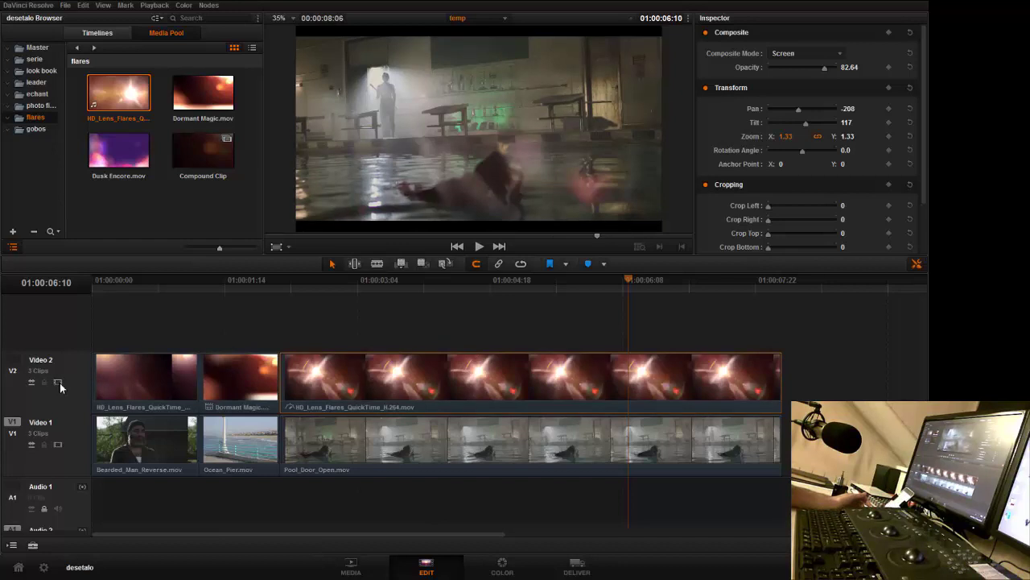
{"action": "left_click", "coordinate": [60, 384]}
{"action": "left_click", "coordinate": [60, 384]}
{"action": "key", "text": "space"}
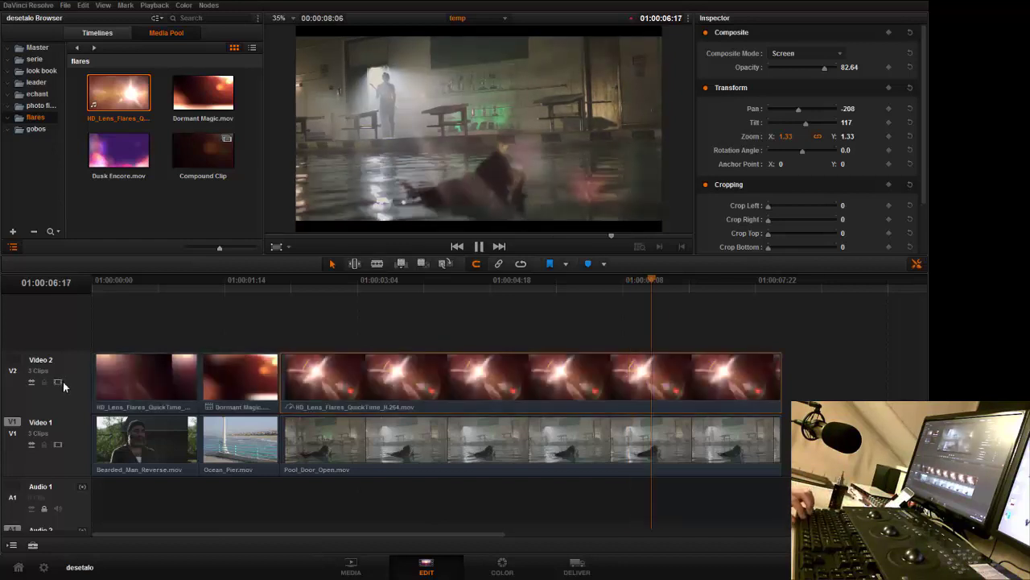
{"action": "key", "text": "space"}
{"action": "left_click", "coordinate": [63, 382]}
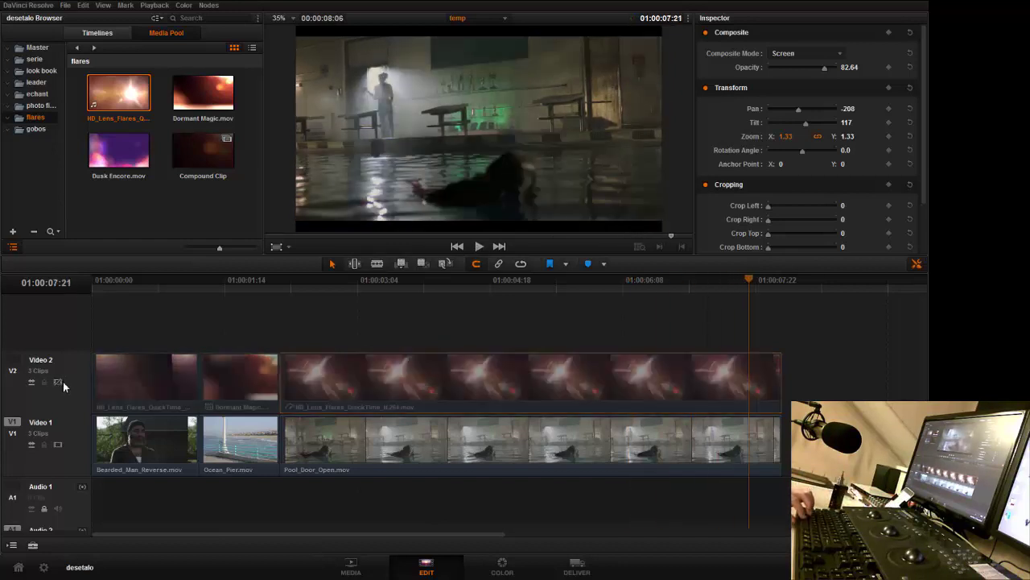
{"action": "left_click", "coordinate": [63, 381]}
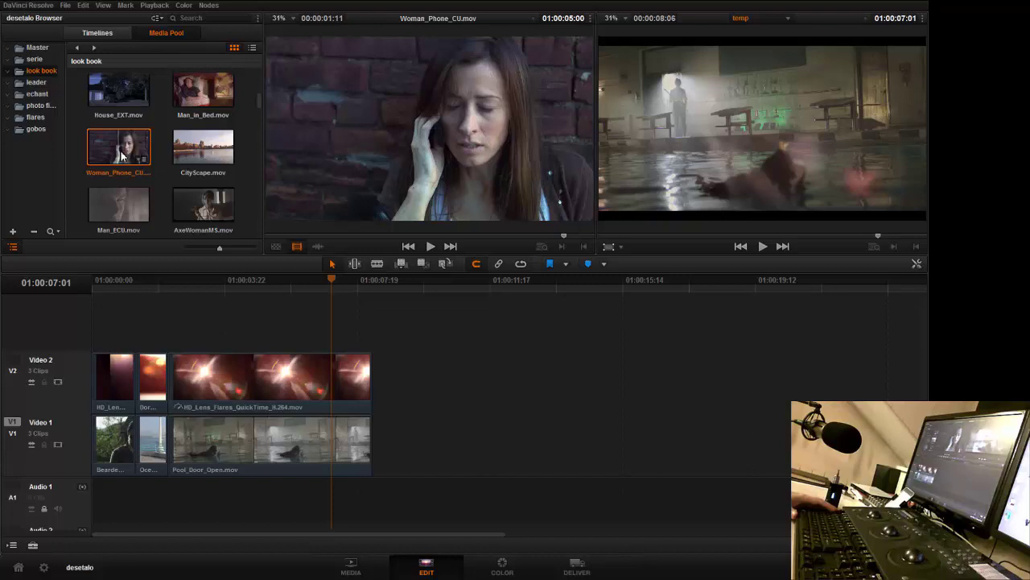
Append Woman_Phone_CU.mov from the look book bin after Pool_Door_Open on Video 1 and show it in the timeline viewer
{"action": "left_click_drag", "start_coordinate": [122, 156], "coordinate": [383, 443]}
{"action": "left_click", "coordinate": [396, 282]}
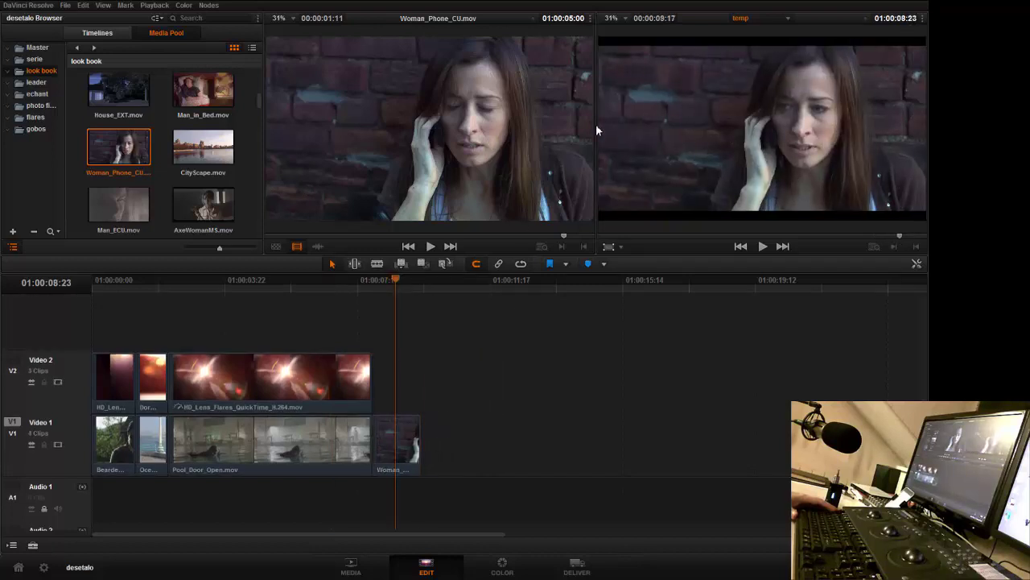
Park the playhead inside the Woman_Phone_CU shot, show it on the Color page and move its node closer to the centre of the graph
{"action": "left_click", "coordinate": [391, 285]}
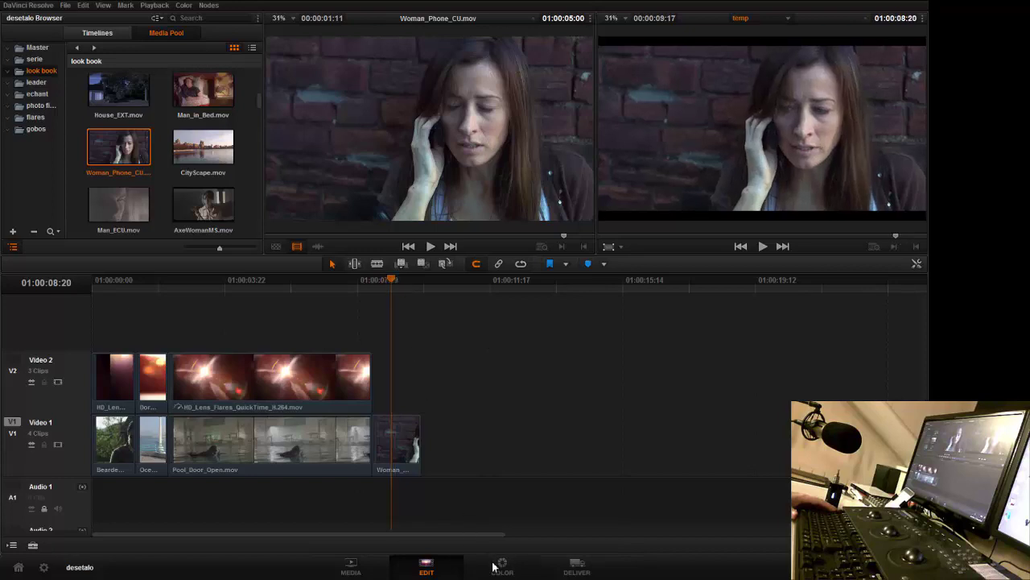
{"action": "left_click", "coordinate": [501, 566]}
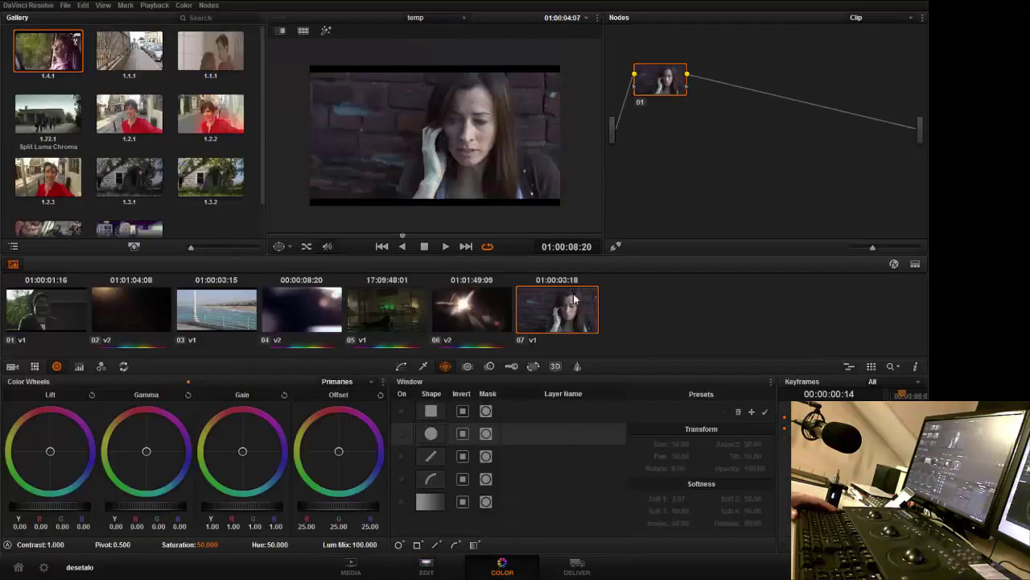
{"action": "left_click_drag", "start_coordinate": [665, 86], "coordinate": [689, 100]}
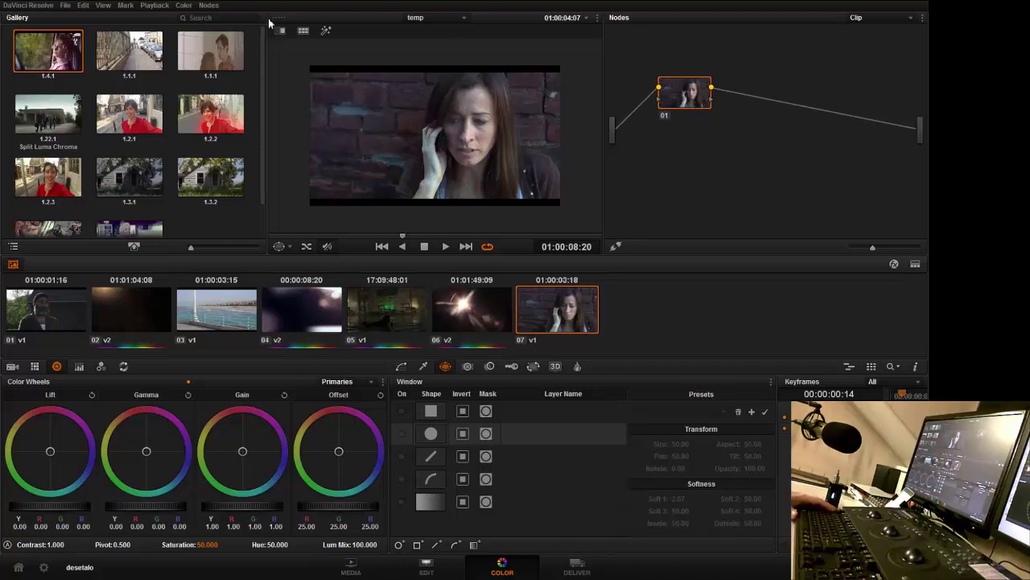
{"action": "left_click", "coordinate": [187, 6]}
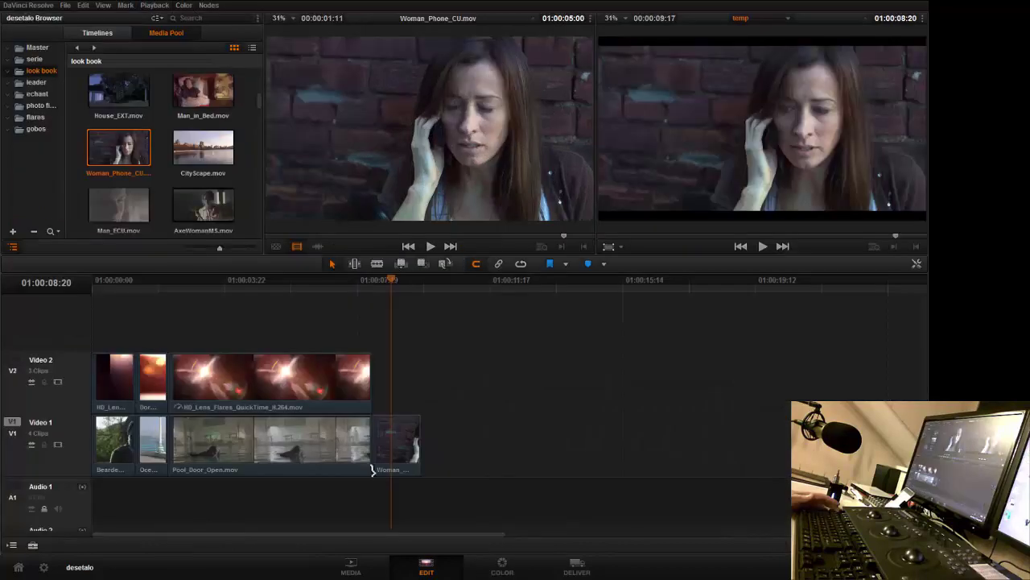
Show the Master bin on the Media page and preview the fenetre_floue.png gobo image
{"action": "left_click", "coordinate": [351, 565]}
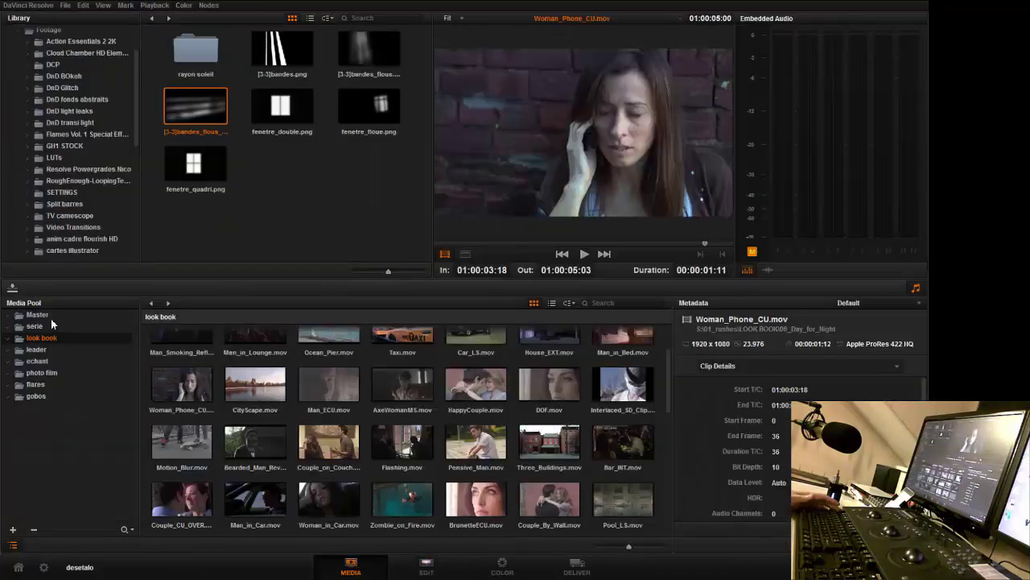
{"action": "left_click", "coordinate": [46, 314]}
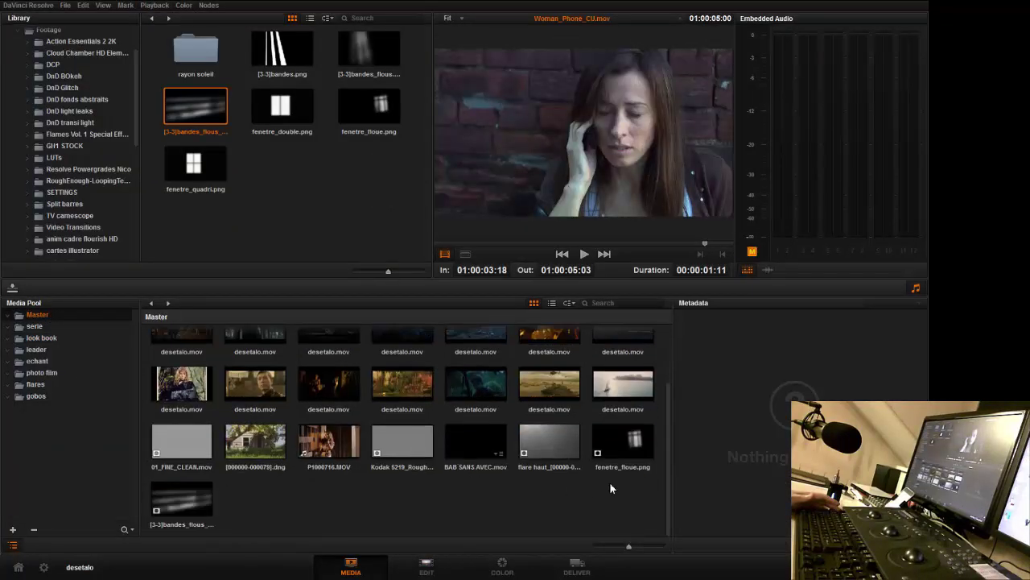
{"action": "left_click", "coordinate": [626, 447]}
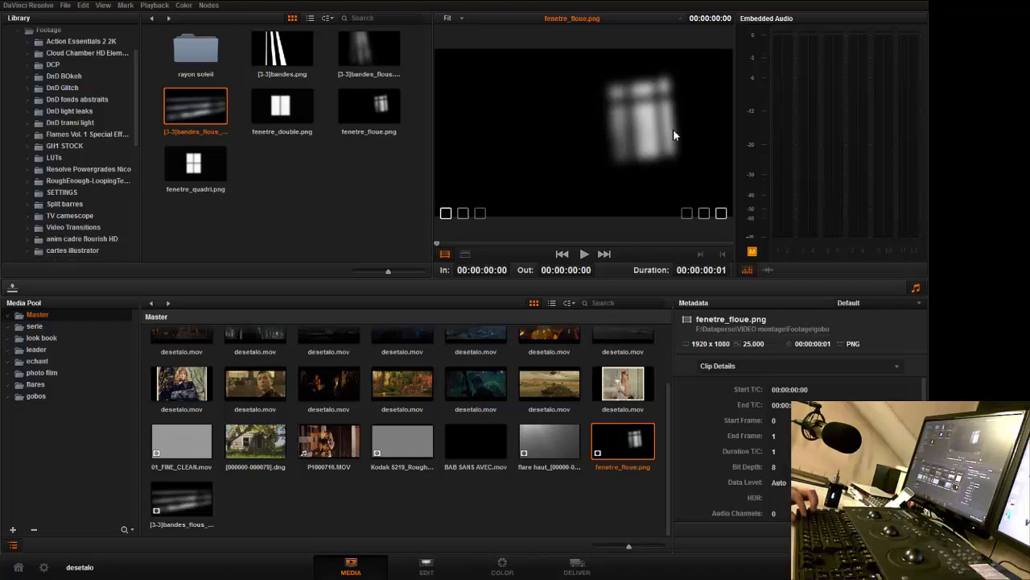
Preview the window and blurred-stripe gobo images in the library's gobo folder, including fenetre_floue.png and [3-3]bandes_flous.png
{"action": "left_click", "coordinate": [296, 113]}
{"action": "left_click", "coordinate": [359, 105]}
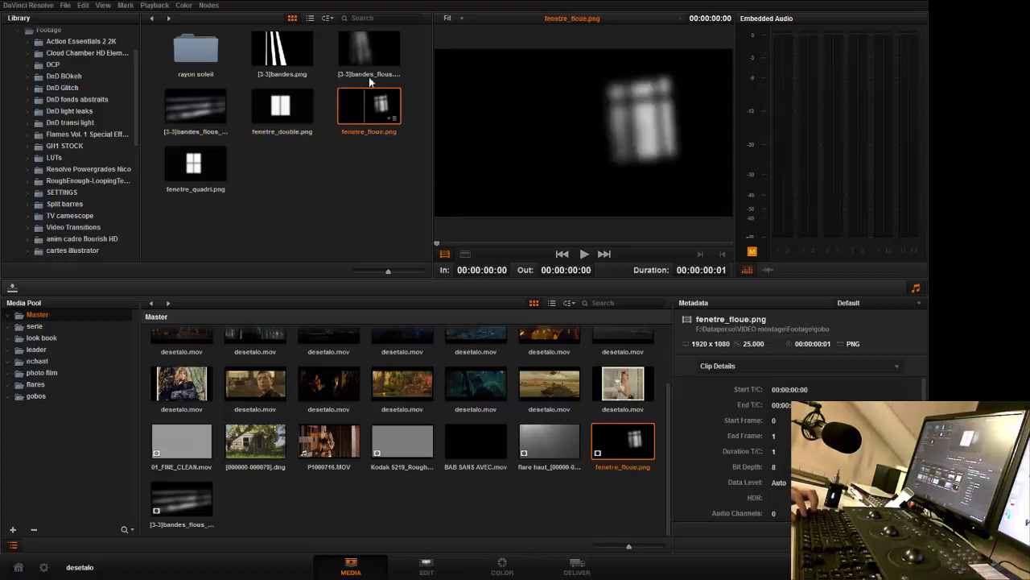
{"action": "left_click", "coordinate": [338, 65]}
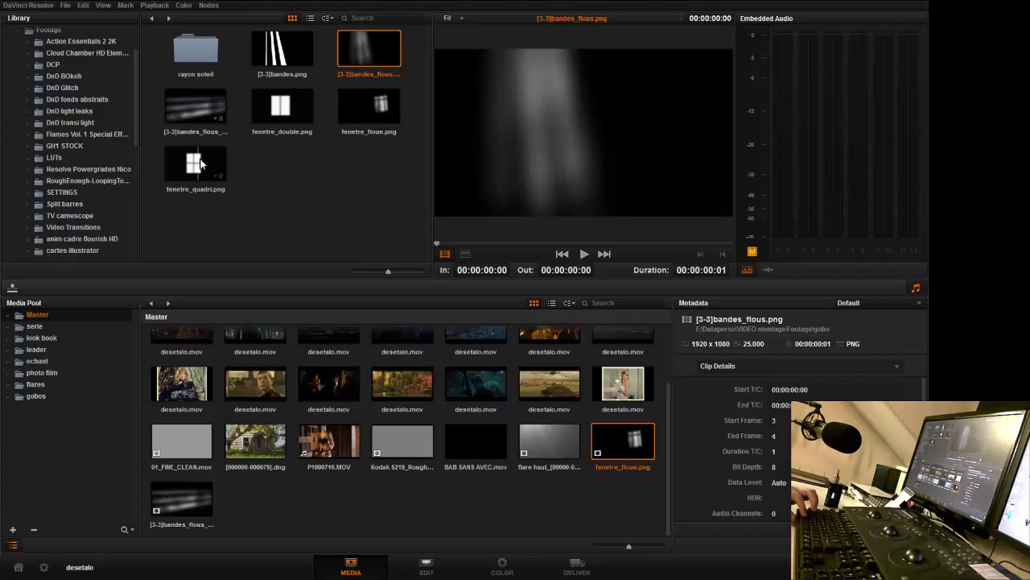
{"action": "left_click", "coordinate": [201, 104]}
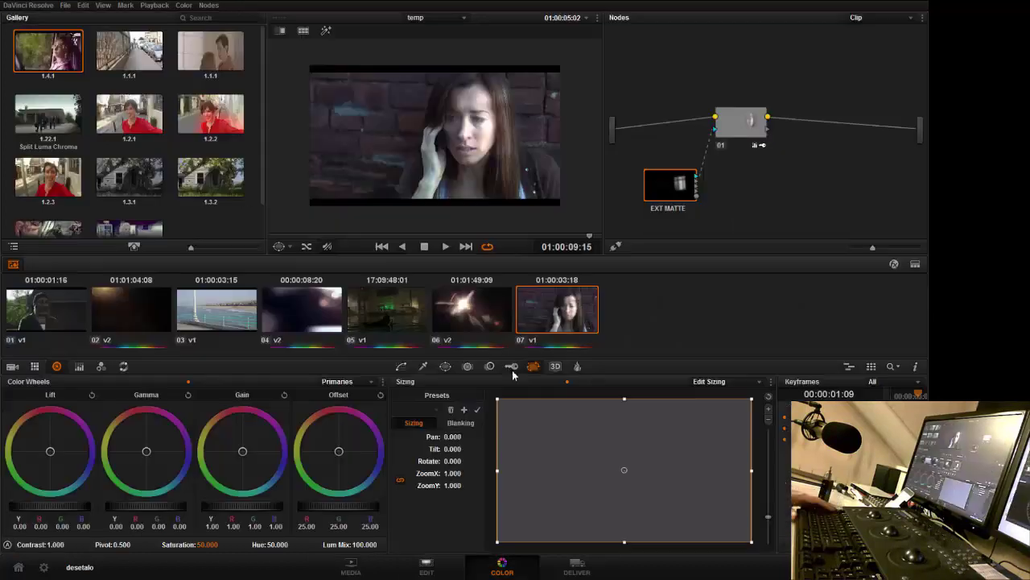
Transform node 01's external matte in the Key settings, shifting the window pattern left onto the brick wall and enlarging it
{"action": "left_click", "coordinate": [512, 367]}
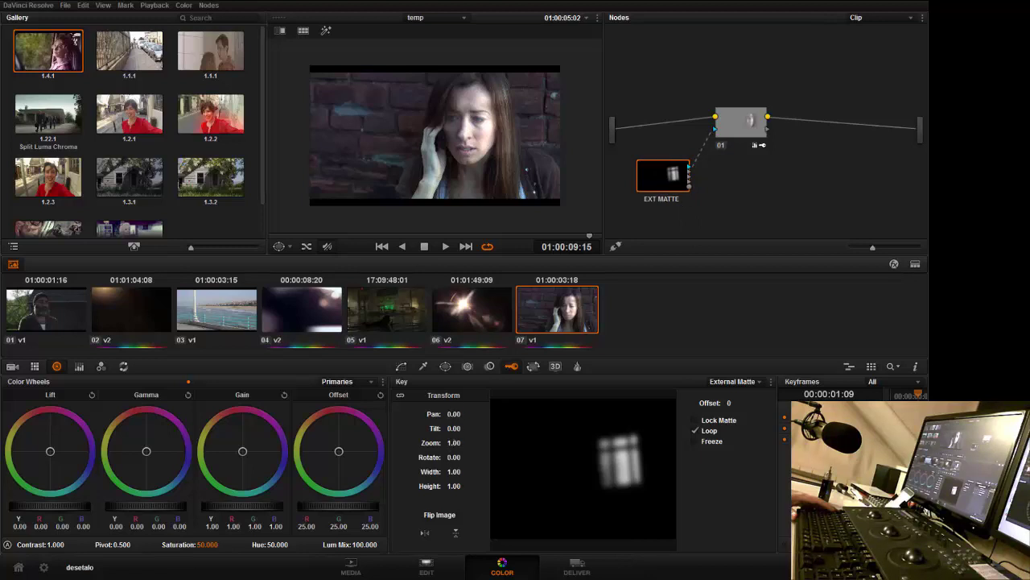
{"action": "left_click_drag", "start_coordinate": [461, 414], "coordinate": [289, 315]}
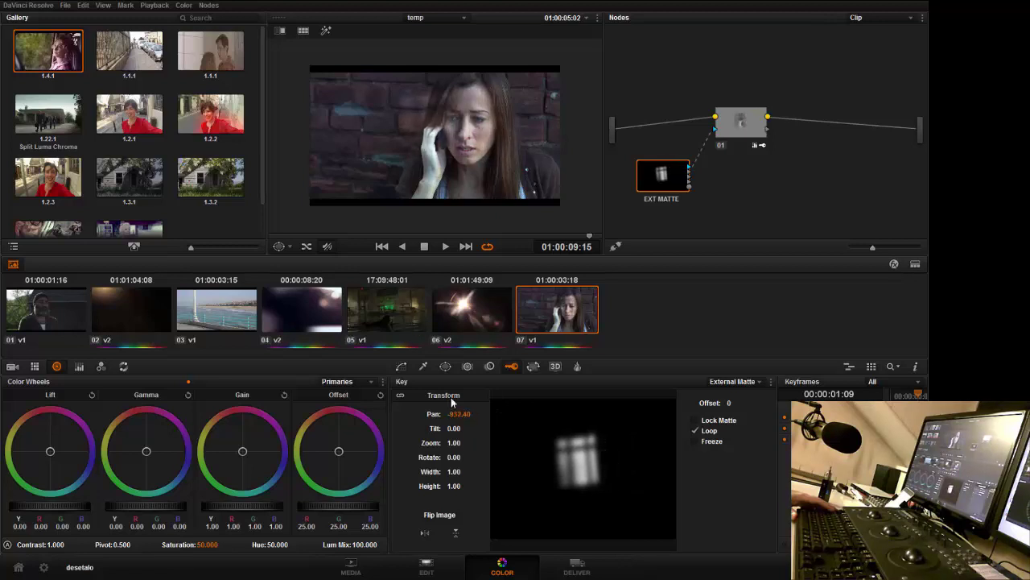
{"action": "mouse_move", "coordinate": [473, 415]}
{"action": "left_mouse_down"}
{"action": "mouse_move", "coordinate": [464, 442]}
{"action": "mouse_move", "coordinate": [478, 415]}
{"action": "left_mouse_up"}
Brighten node 01 through the matte with gamma 0.12 and a slightly warm gain of 3.30, checking the affected area with Highlight
{"action": "left_click", "coordinate": [741, 129]}
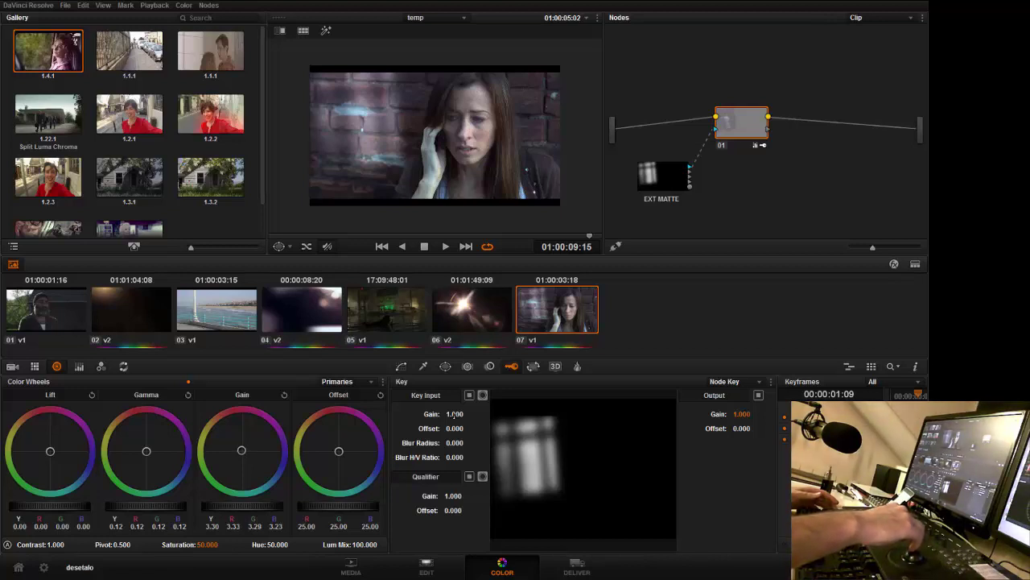
{"action": "key", "text": "shift+h"}
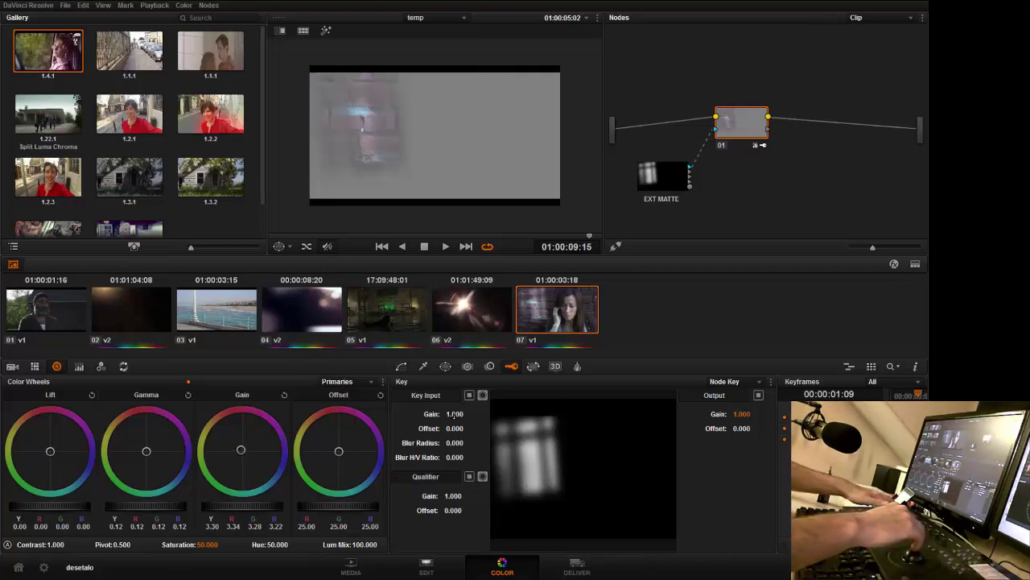
{"action": "key", "text": "shift+h"}
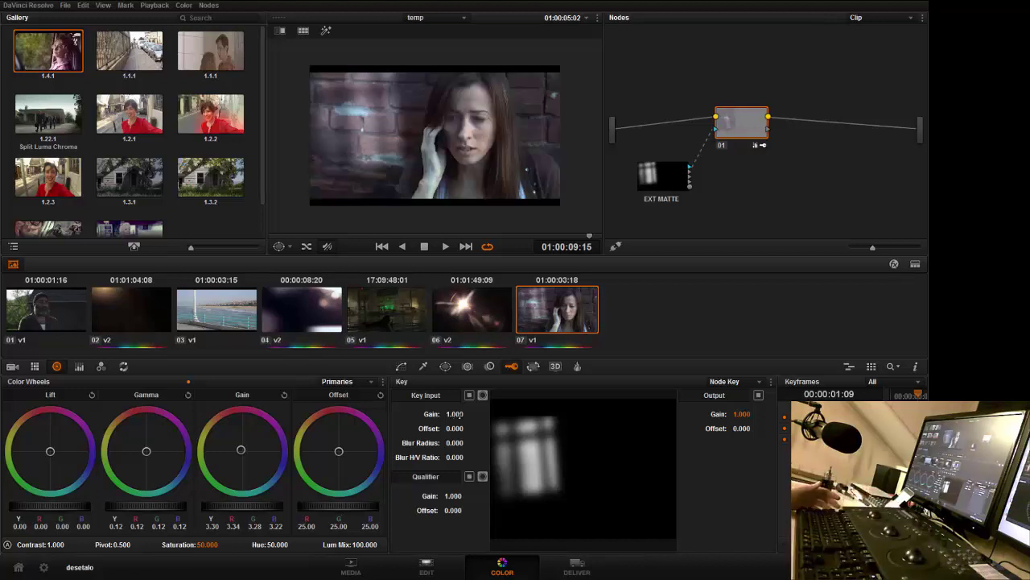